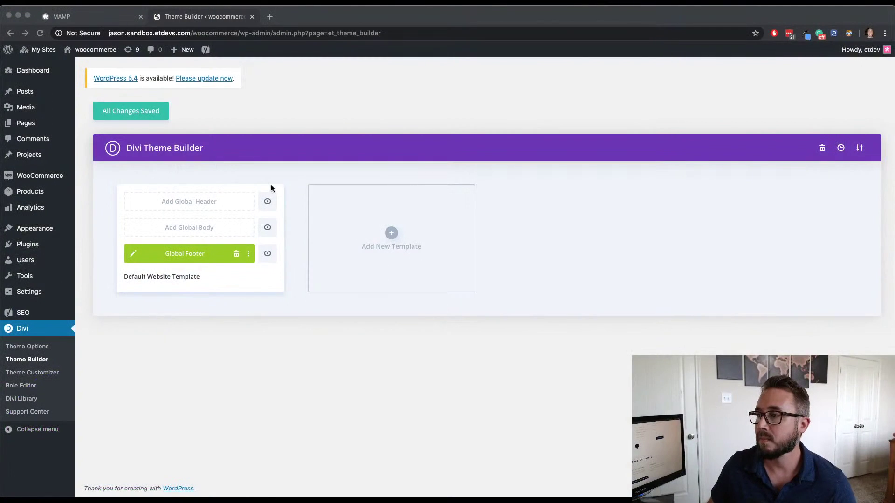
Close the MAMP tab and open the WooCommerce site's "sample" page in place of the Theme Builder page
{"action": "left_click", "coordinate": [140, 16]}
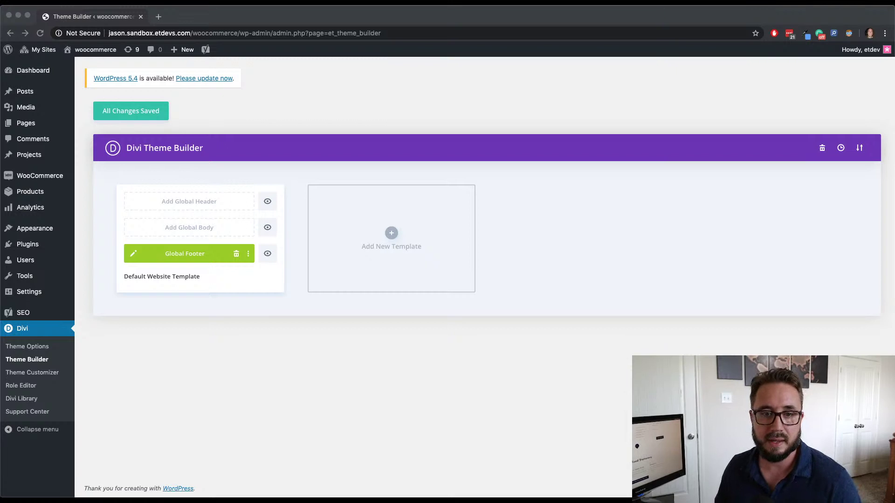
{"action": "left_click", "coordinate": [208, 391]}
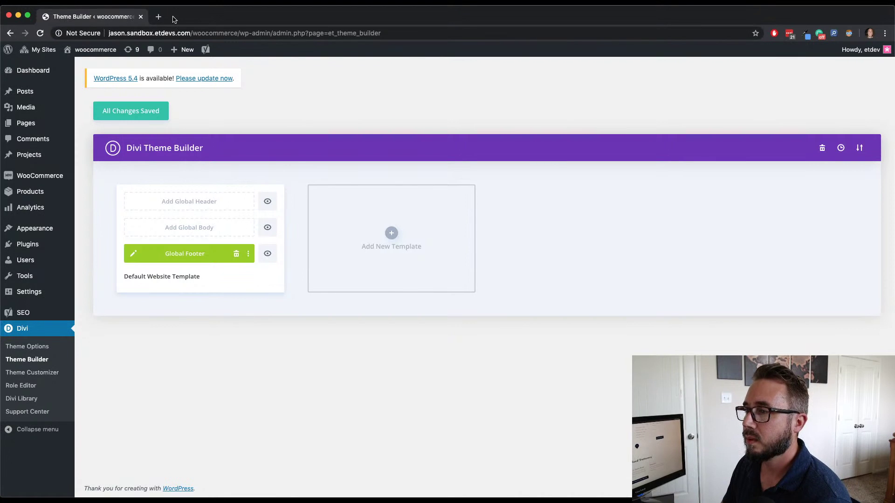
{"action": "left_click_drag", "start_coordinate": [385, 33], "coordinate": [240, 36]}
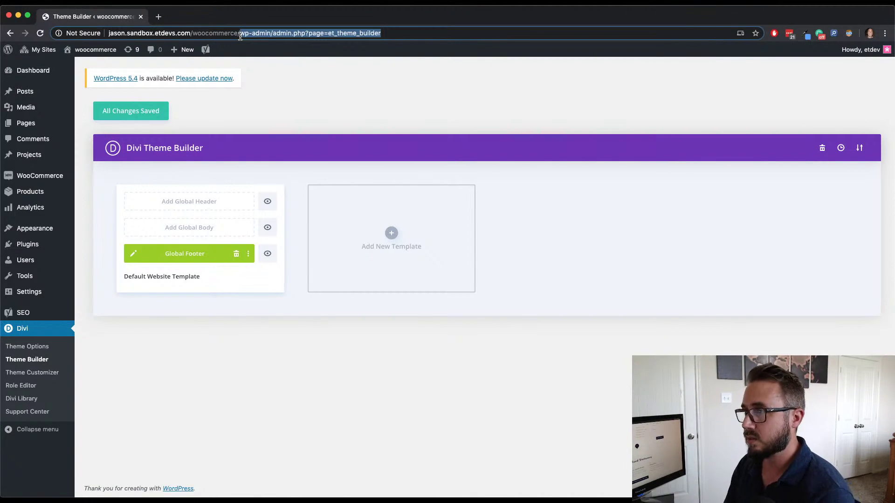
{"action": "type", "text": "sample"}
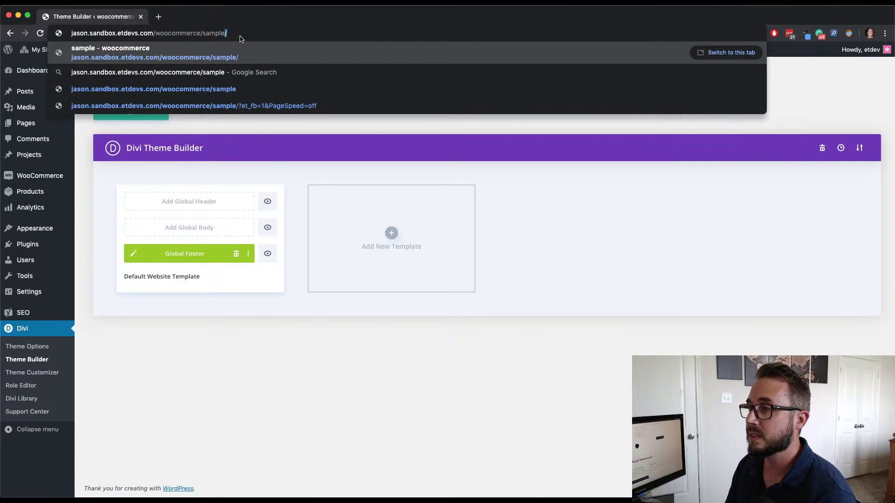
{"action": "key", "text": "Return"}
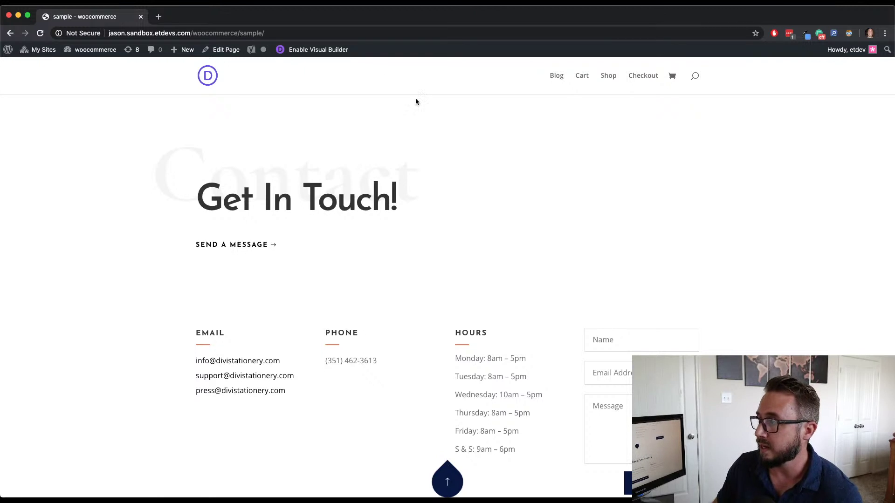
Examine how the footer's arrow tab behaves against the contact and FAQ content of the sample page
{"action": "scroll", "coordinate": [553, 264], "scroll_direction": "down", "scroll_amount": 4}
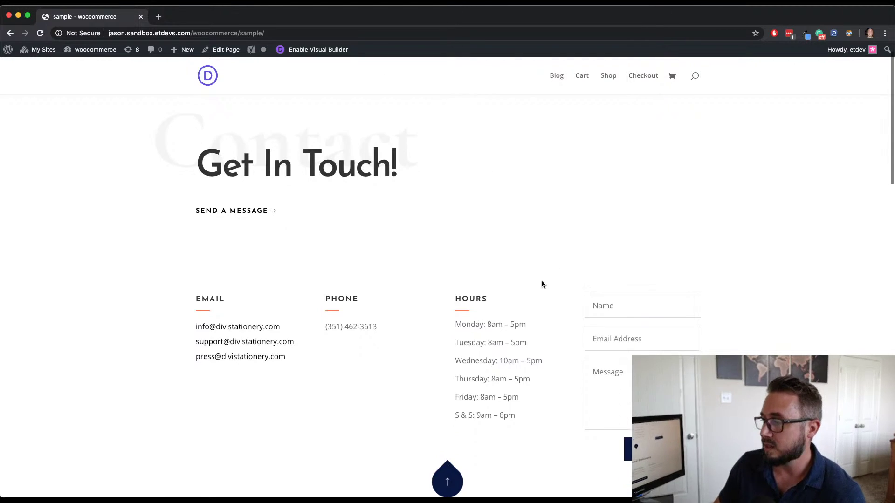
{"action": "scroll", "coordinate": [541, 283], "scroll_direction": "up", "scroll_amount": 3}
{"action": "scroll", "coordinate": [541, 283], "scroll_direction": "down", "scroll_amount": 4}
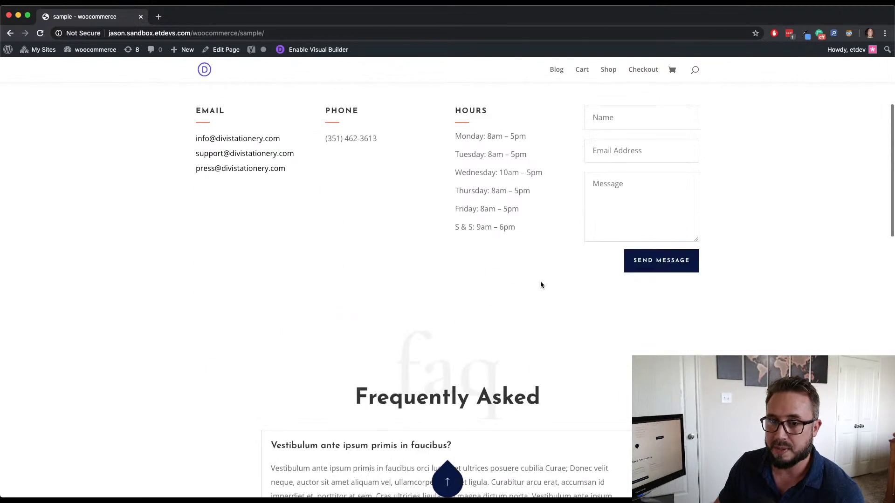
{"action": "scroll", "coordinate": [540, 283], "scroll_direction": "up", "scroll_amount": 3}
{"action": "scroll", "coordinate": [541, 283], "scroll_direction": "down", "scroll_amount": 2}
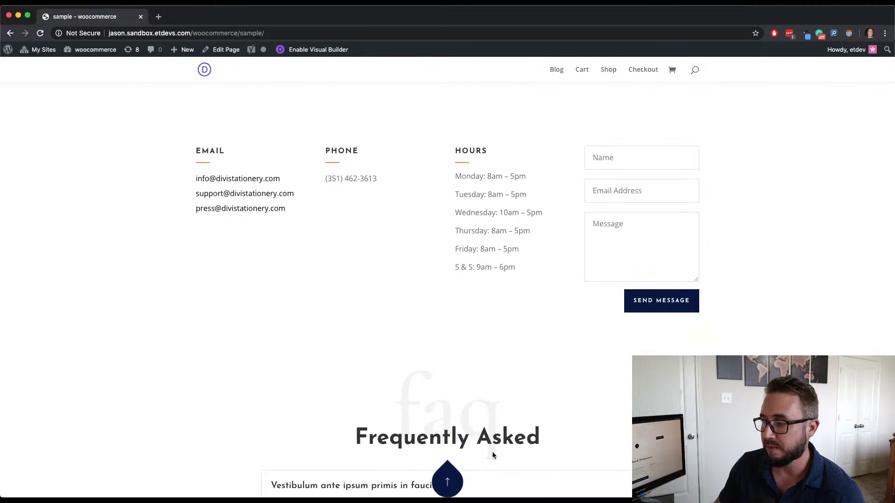
{"action": "scroll", "coordinate": [545, 374], "scroll_direction": "up", "scroll_amount": 2}
{"action": "scroll", "coordinate": [545, 375], "scroll_direction": "down", "scroll_amount": 2}
{"action": "scroll", "coordinate": [546, 375], "scroll_direction": "up", "scroll_amount": 4}
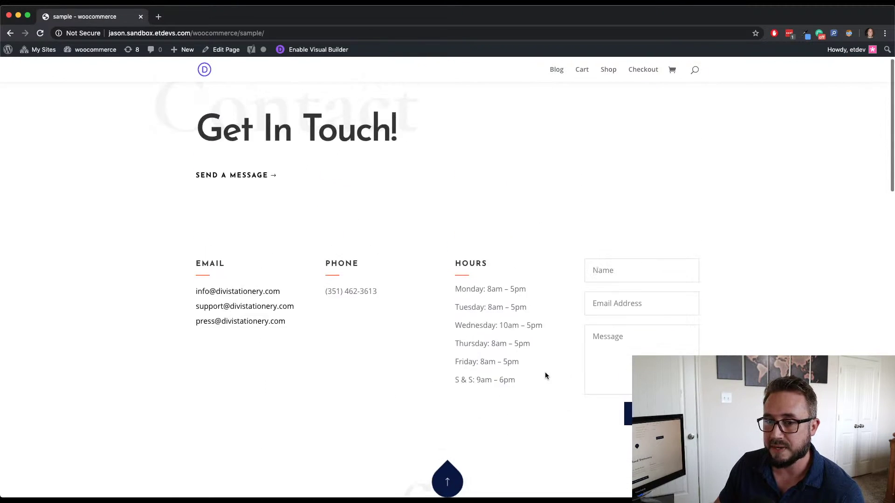
{"action": "scroll", "coordinate": [546, 375], "scroll_direction": "down", "scroll_amount": 2}
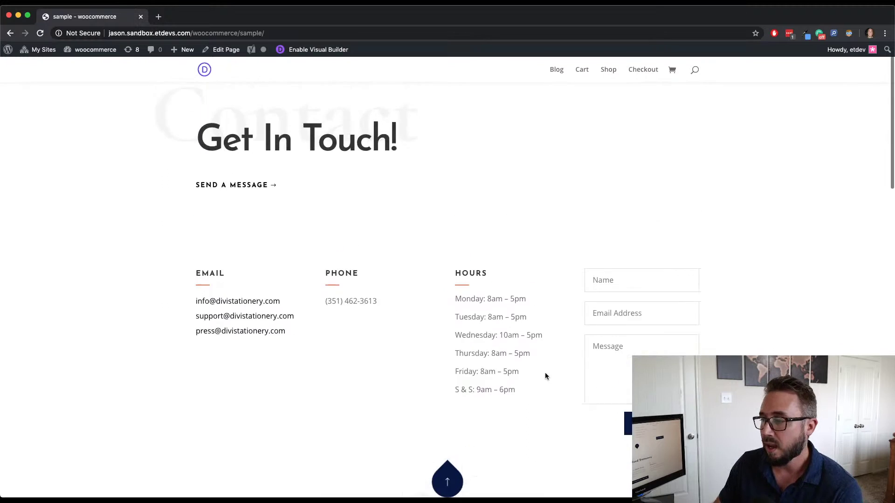
Preview the slide-up footer by expanding and collapsing it twice with its arrow tab
{"action": "left_click", "coordinate": [447, 479]}
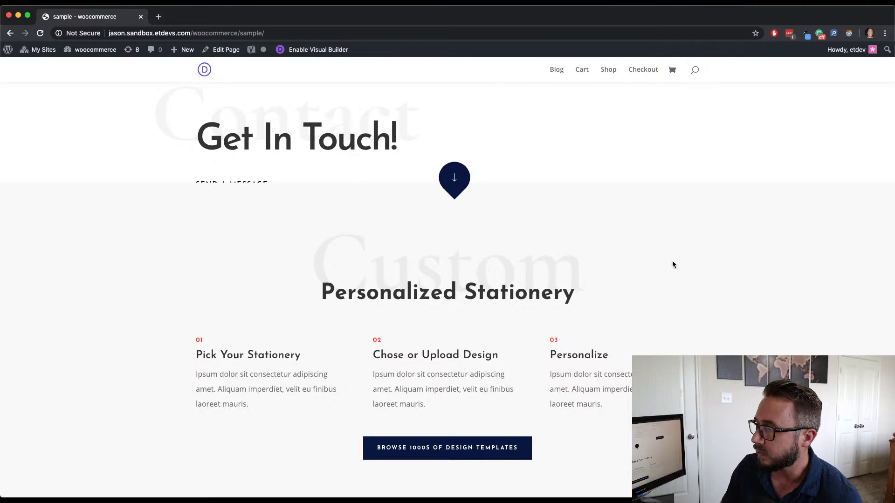
{"action": "left_click", "coordinate": [455, 187]}
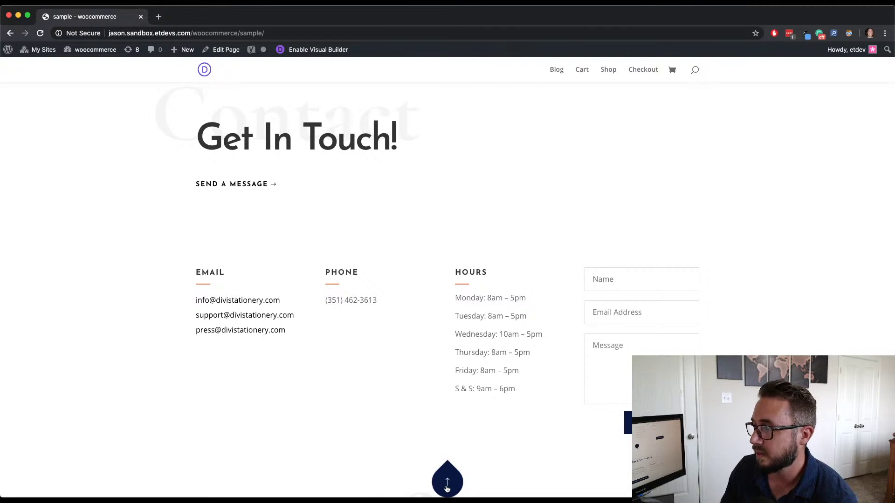
{"action": "left_click", "coordinate": [446, 487]}
{"action": "left_click", "coordinate": [455, 178]}
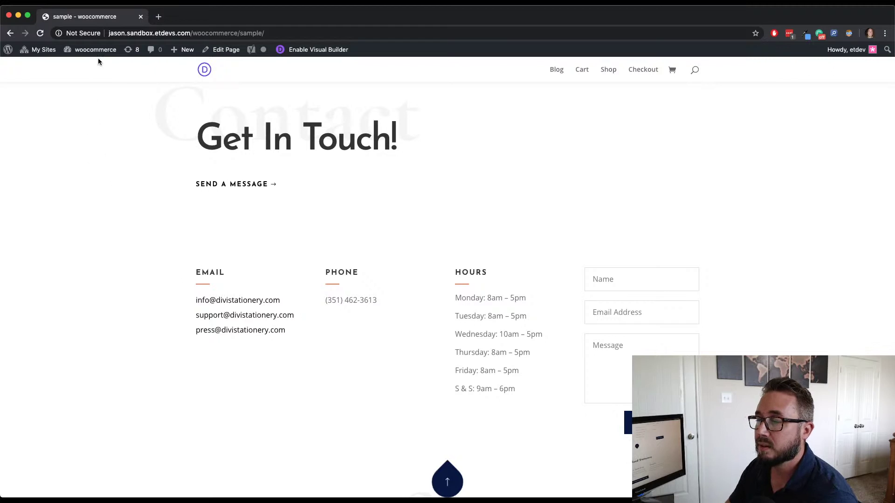
Return to the Divi Theme Builder and delete the Global Footer from the Default Website Template
{"action": "mouse_move", "coordinate": [96, 51]}
{"action": "left_click", "coordinate": [92, 67]}
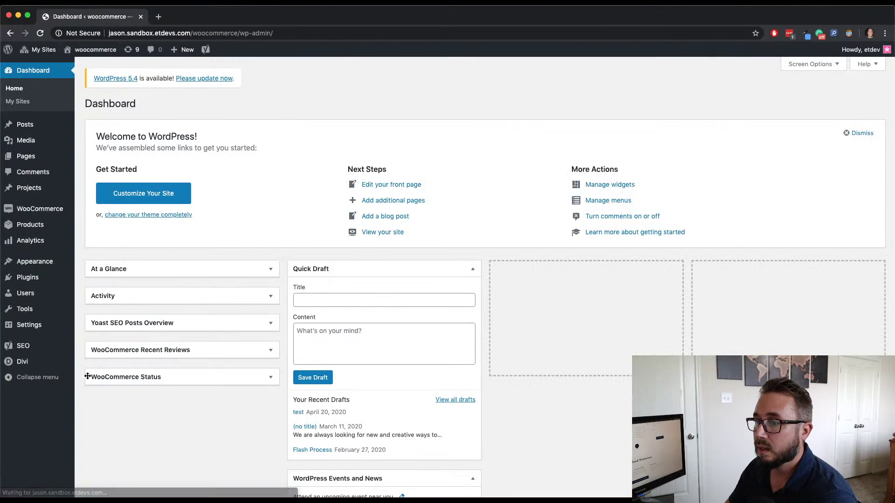
{"action": "mouse_move", "coordinate": [60, 365]}
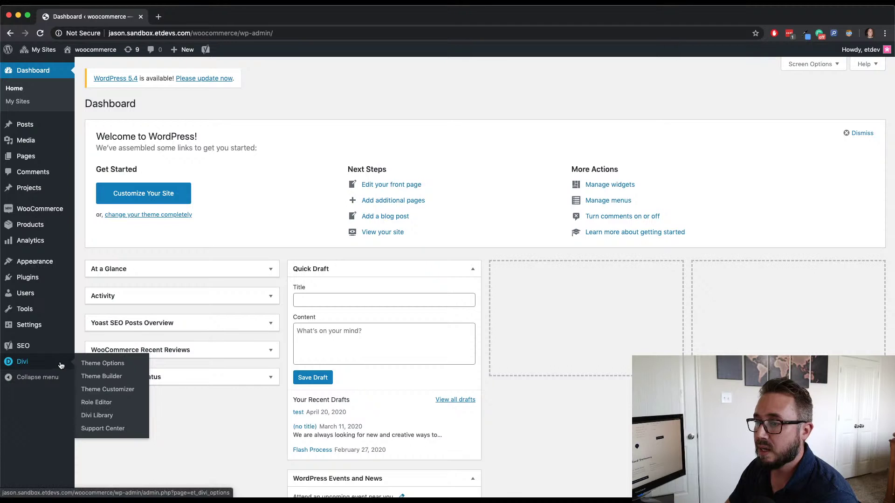
{"action": "left_click", "coordinate": [104, 378]}
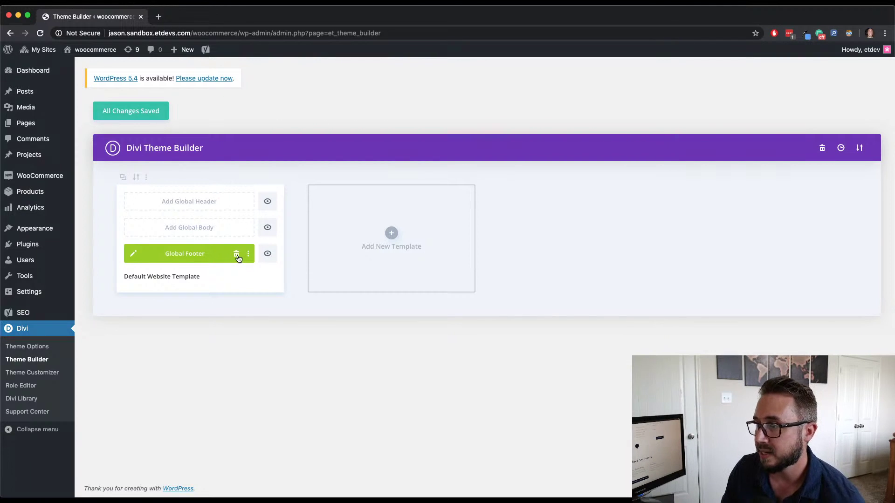
{"action": "left_click", "coordinate": [236, 255]}
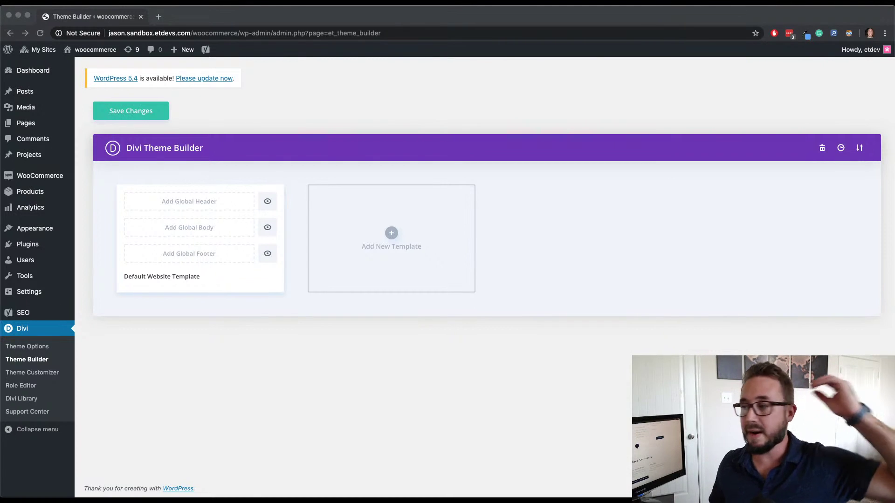
Start building a new global footer for the Default Website Template from a premade layout
{"action": "left_click", "coordinate": [304, 426]}
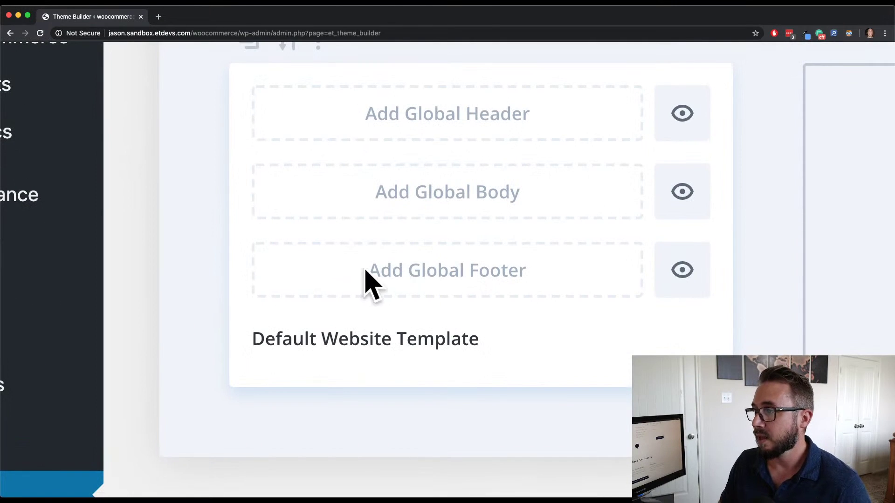
{"action": "left_click", "coordinate": [417, 277]}
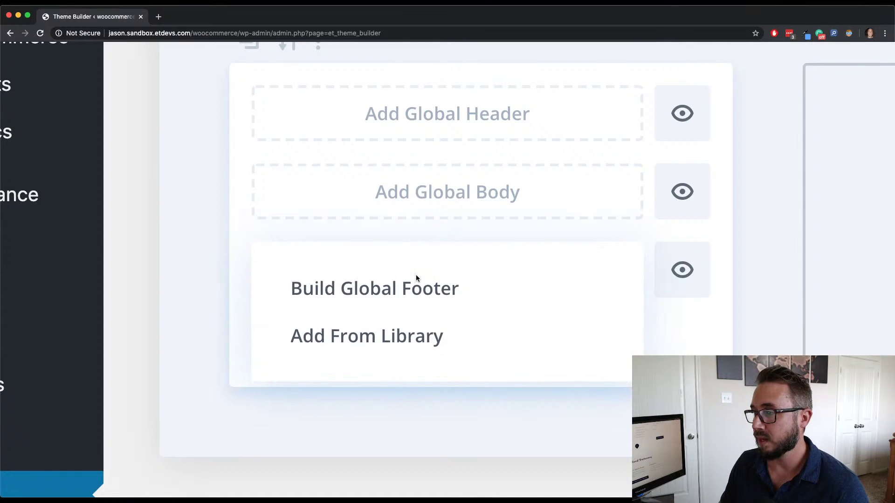
{"action": "left_click", "coordinate": [371, 293]}
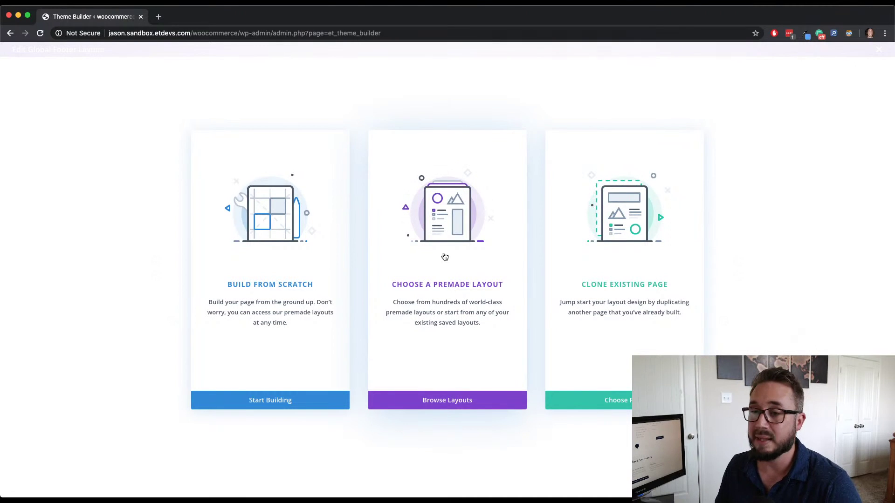
{"action": "left_click", "coordinate": [455, 232]}
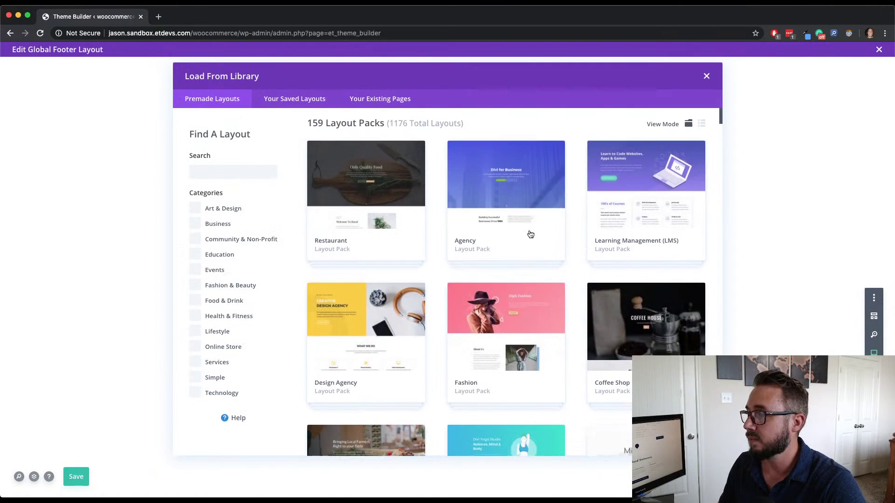
Load the Landing layout from the Stationery Shop layout pack into the global footer
{"action": "scroll", "coordinate": [530, 234], "scroll_direction": "down", "scroll_amount": 20}
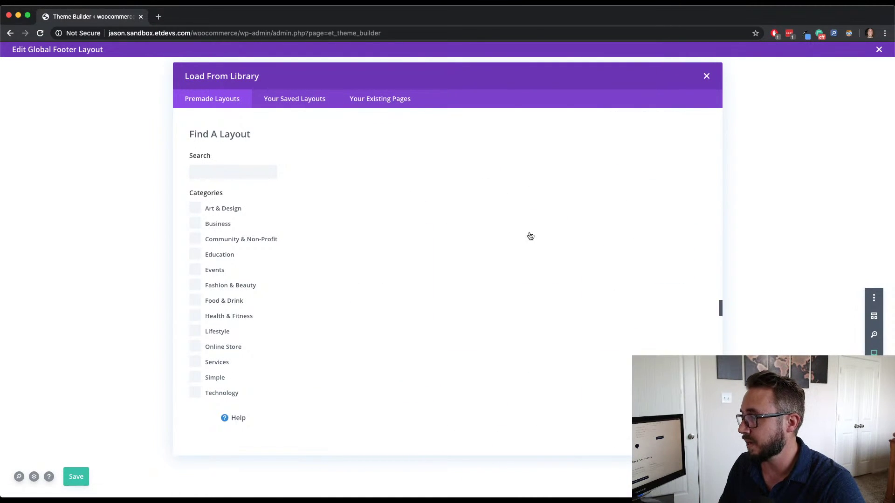
{"action": "scroll", "coordinate": [531, 235], "scroll_direction": "up", "scroll_amount": 3}
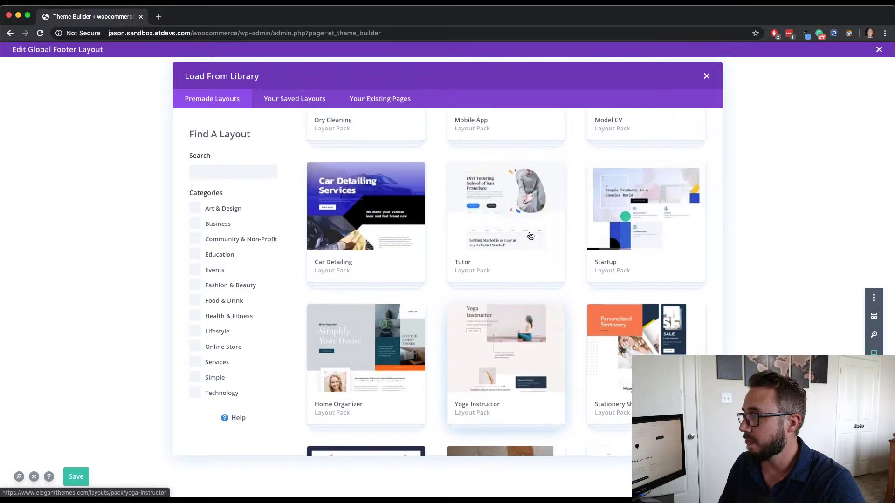
{"action": "scroll", "coordinate": [531, 236], "scroll_direction": "down", "scroll_amount": 1}
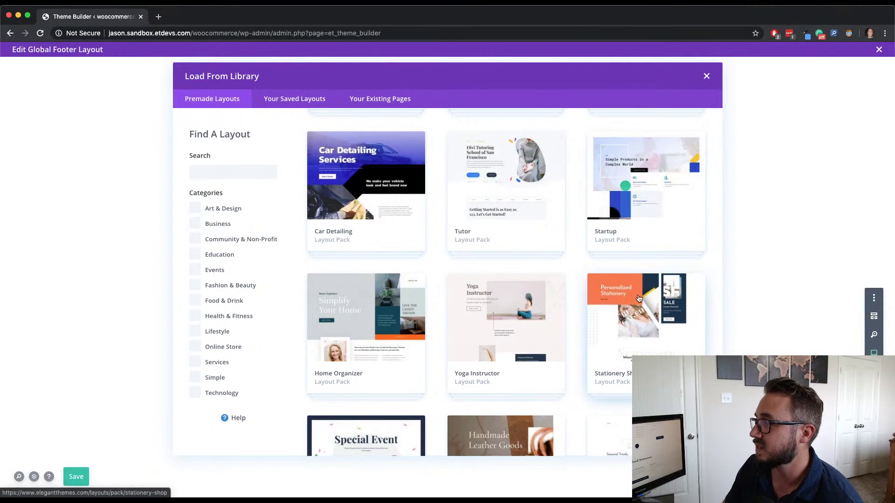
{"action": "left_click", "coordinate": [669, 325]}
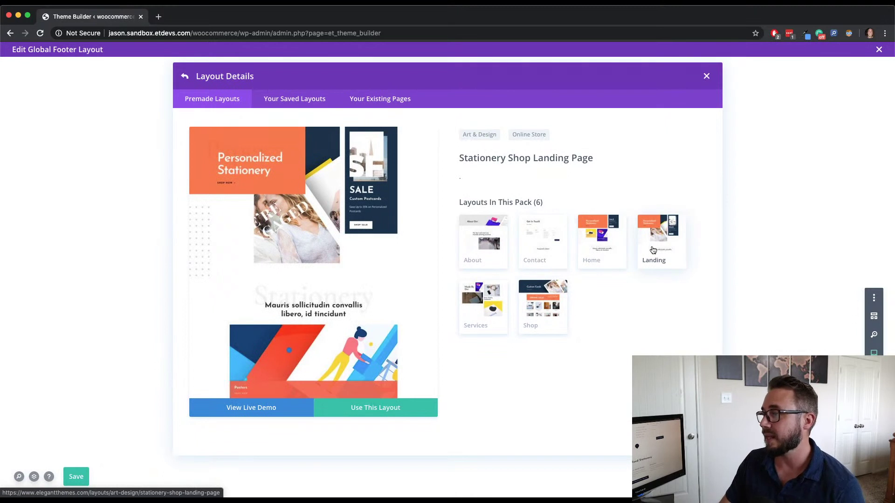
{"action": "scroll", "coordinate": [343, 239], "scroll_direction": "down", "scroll_amount": 10}
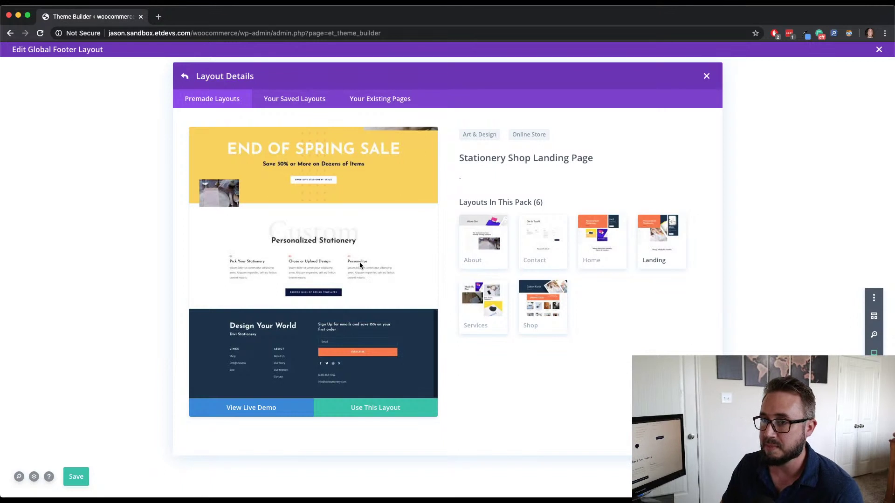
{"action": "left_click", "coordinate": [377, 414]}
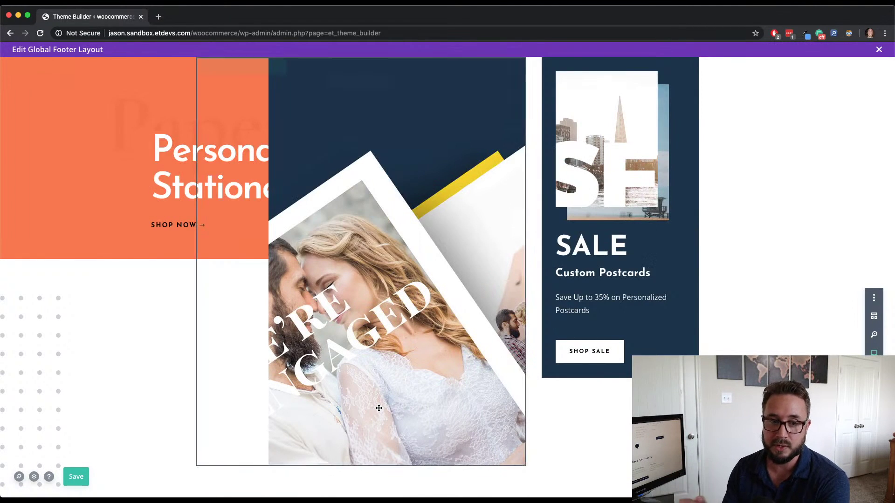
Show the layout's Layers view and move it clear of the page content
{"action": "mouse_move", "coordinate": [379, 408]}
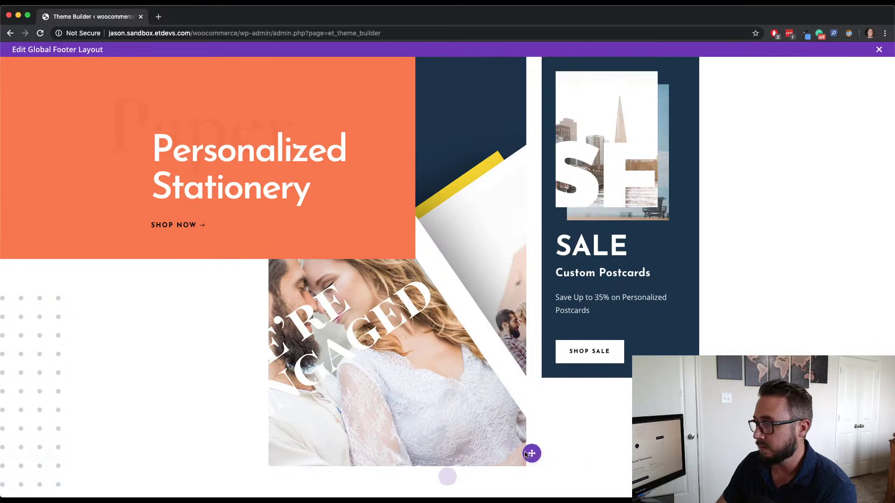
{"action": "left_click", "coordinate": [448, 476]}
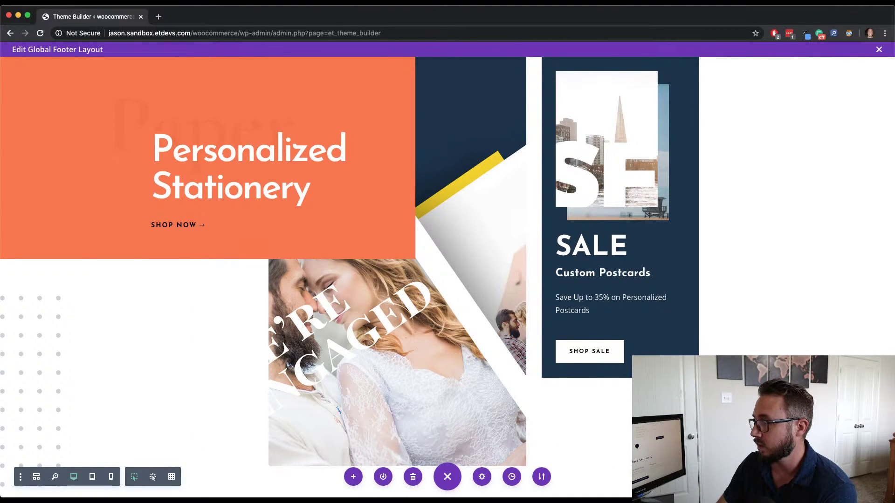
{"action": "left_click", "coordinate": [36, 476]}
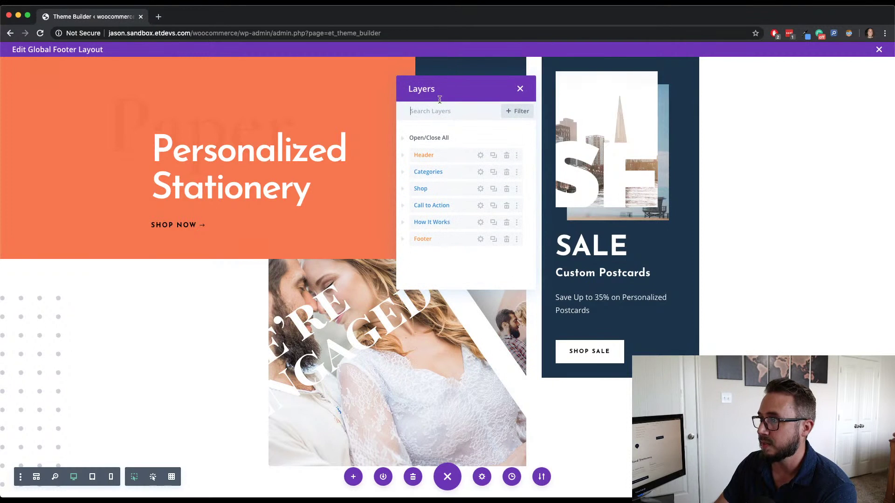
{"action": "left_click_drag", "start_coordinate": [439, 99], "coordinate": [760, 99]}
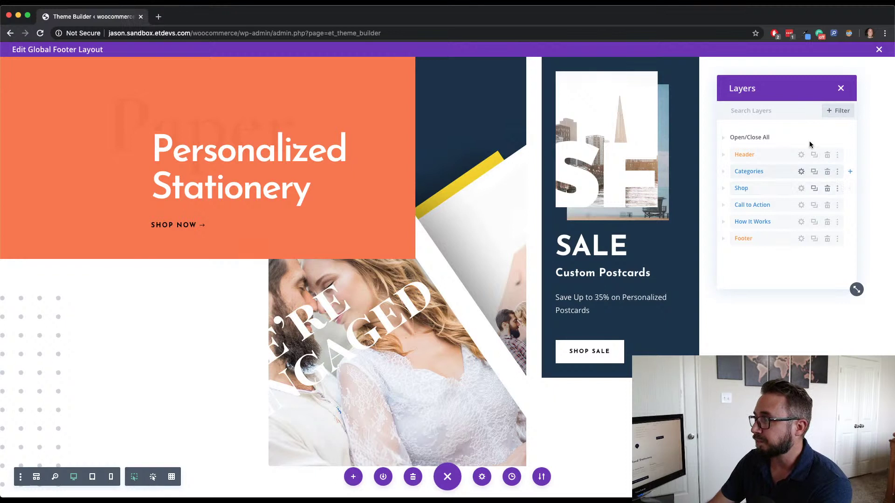
{"action": "left_click_drag", "start_coordinate": [801, 90], "coordinate": [808, 82]}
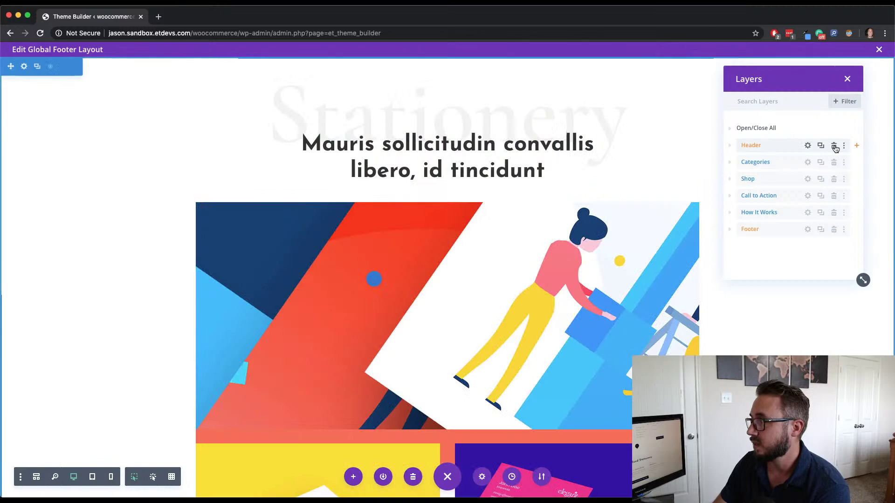
Delete the Header, Categories, Shop and Call to Action sections, keeping only How It Works and Footer
{"action": "left_click", "coordinate": [834, 146]}
{"action": "left_click", "coordinate": [834, 146]}
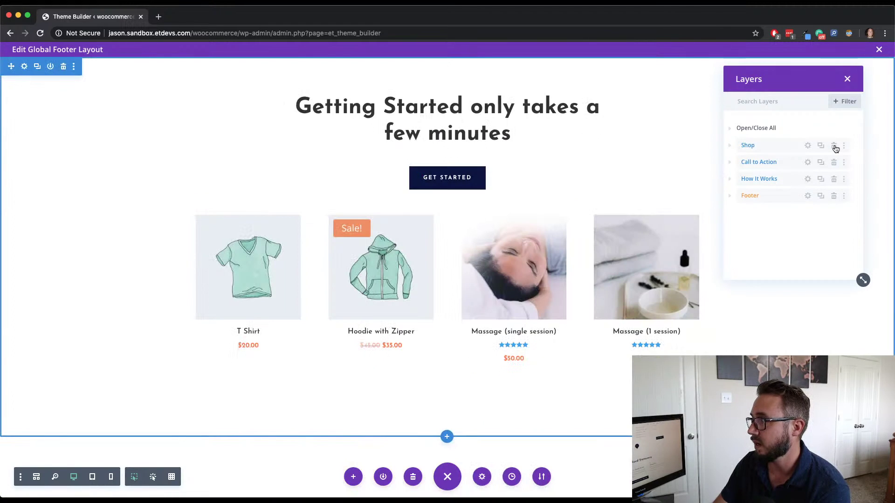
{"action": "left_click", "coordinate": [834, 146]}
{"action": "left_click", "coordinate": [834, 147]}
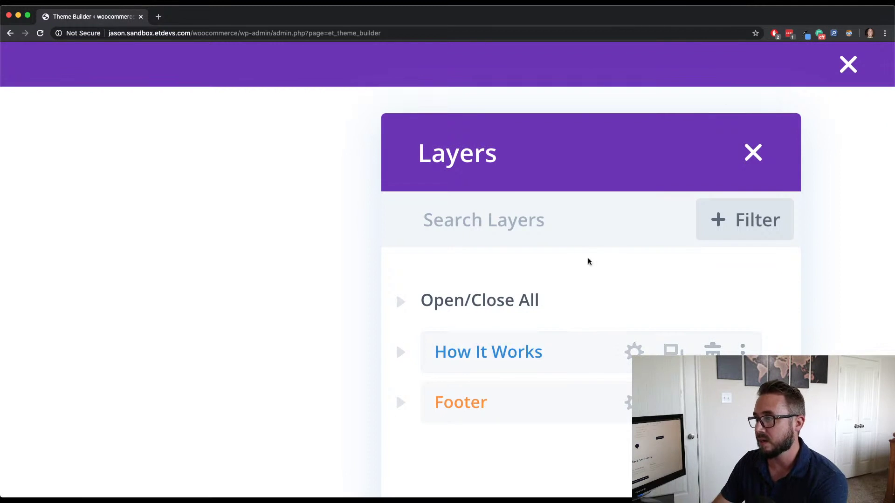
{"action": "left_click_drag", "start_coordinate": [624, 173], "coordinate": [499, 156]}
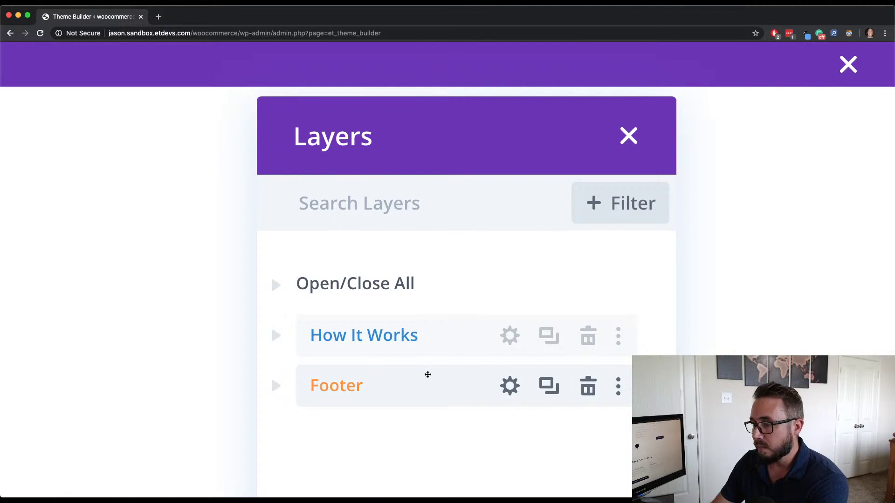
Reorder the layers so the Footer section sits above How It Works, and rename How It Works to Footer Drawer
{"action": "left_click_drag", "start_coordinate": [425, 371], "coordinate": [424, 319]}
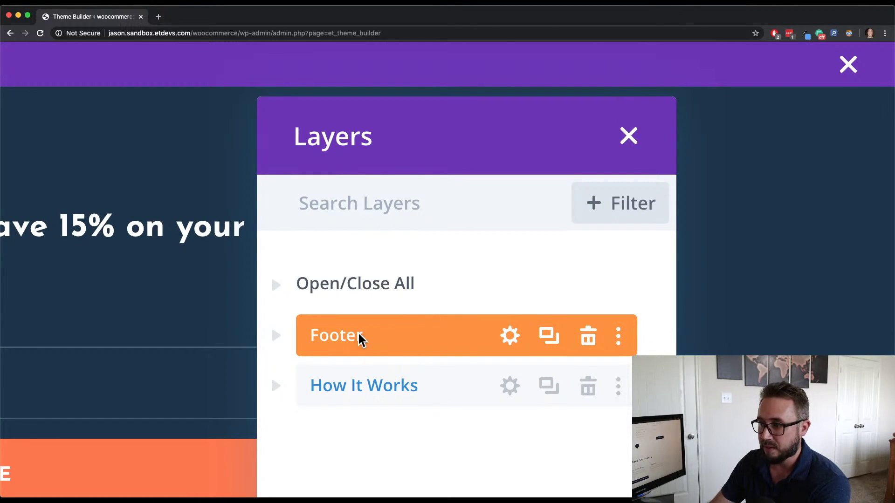
{"action": "left_click", "coordinate": [355, 386]}
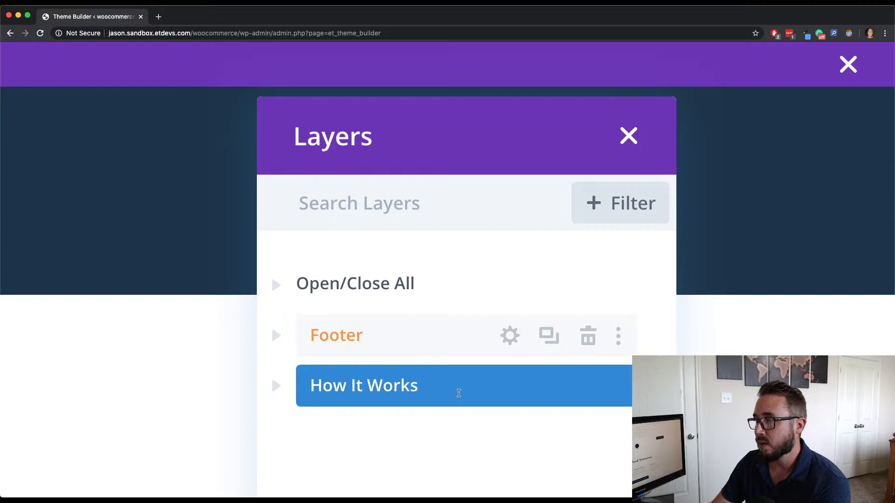
{"action": "left_click", "coordinate": [424, 388]}
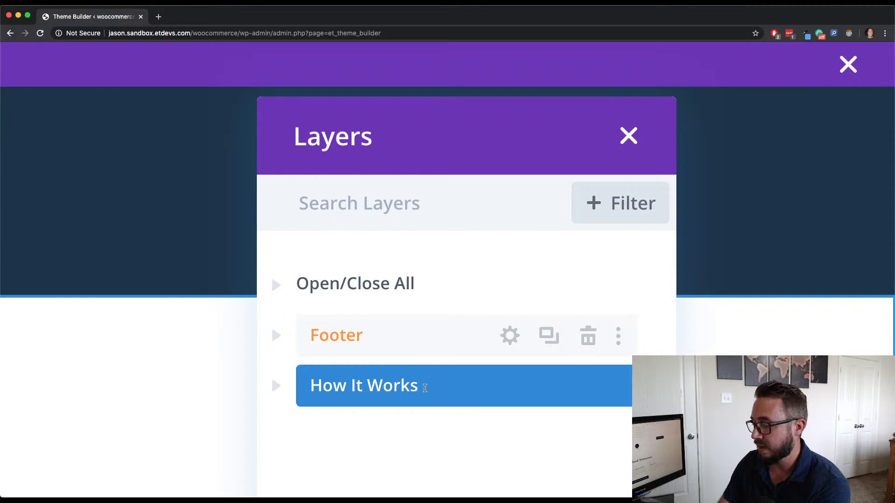
{"action": "key", "text": "BackSpace"}
{"action": "key", "text": "BackSpace"}
{"action": "key", "text": "BackSpace"}
{"action": "key", "text": "BackSpace"}
{"action": "key", "text": "BackSpace"}
{"action": "key", "text": "BackSpace"}
{"action": "key", "text": "BackSpace"}
{"action": "key", "text": "BackSpace"}
{"action": "key", "text": "BackSpace"}
{"action": "key", "text": "BackSpace"}
{"action": "key", "text": "BackSpace"}
{"action": "key", "text": "BackSpace"}
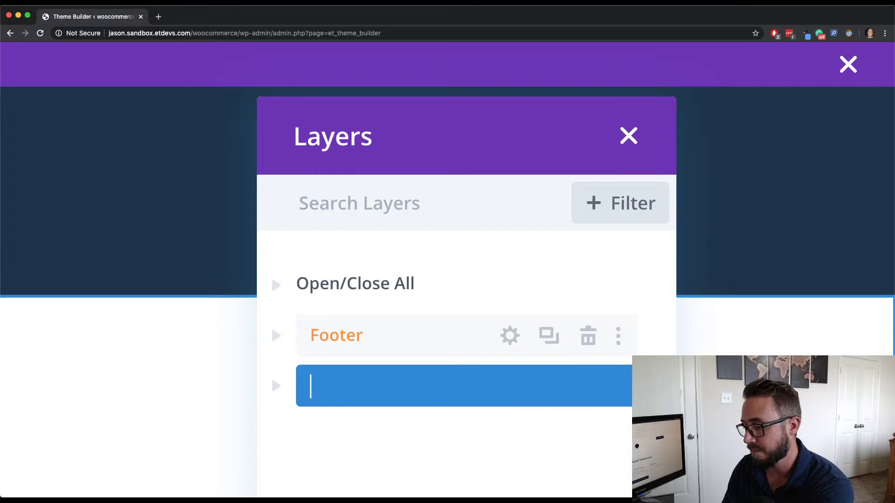
{"action": "type", "text": "F"}
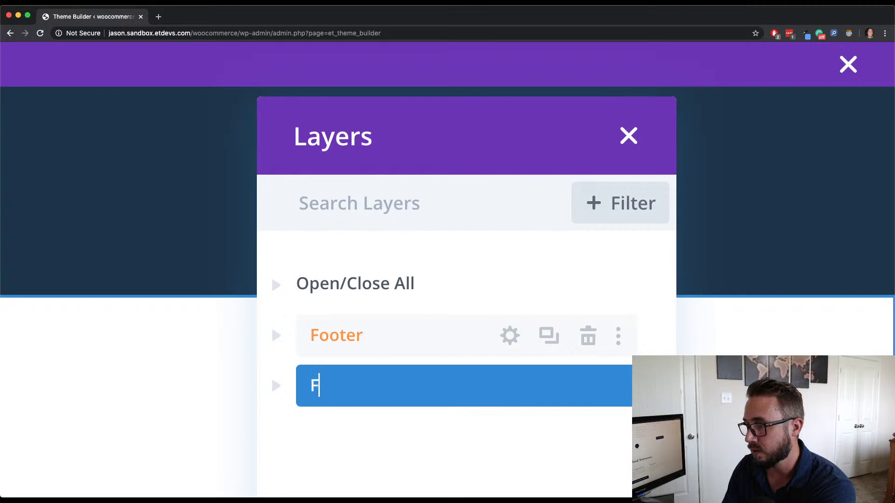
{"action": "type", "text": "ooter Drawer"}
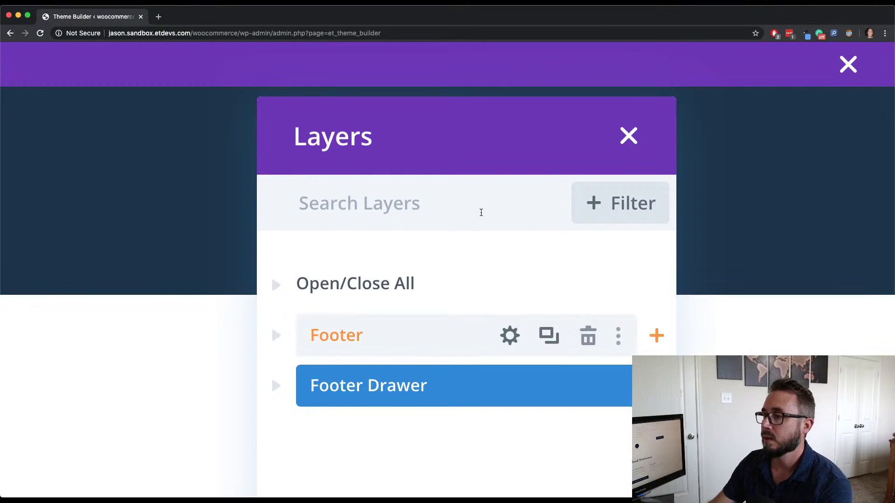
{"action": "left_click", "coordinate": [481, 249]}
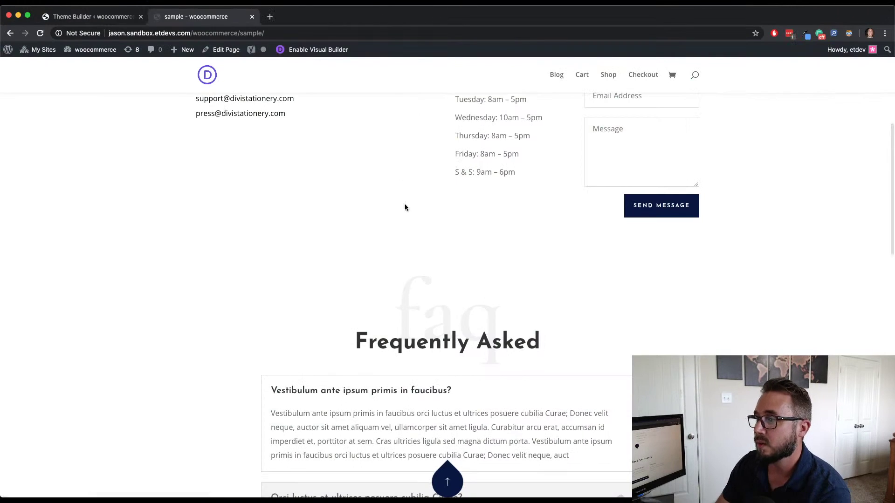
Examine the arrow toggle and the footer drawer on the live sample page, and return to the Theme Builder
{"action": "scroll", "coordinate": [461, 460], "scroll_direction": "up", "scroll_amount": 5}
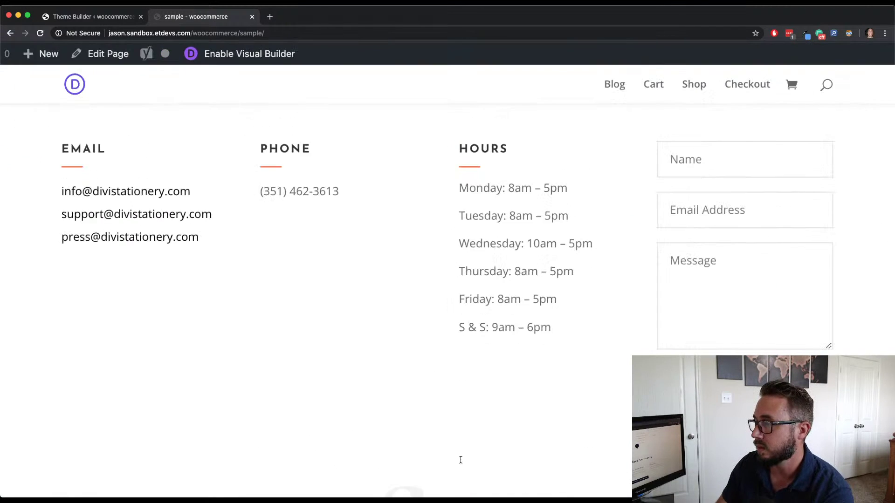
{"action": "scroll", "coordinate": [460, 460], "scroll_direction": "down", "scroll_amount": 5}
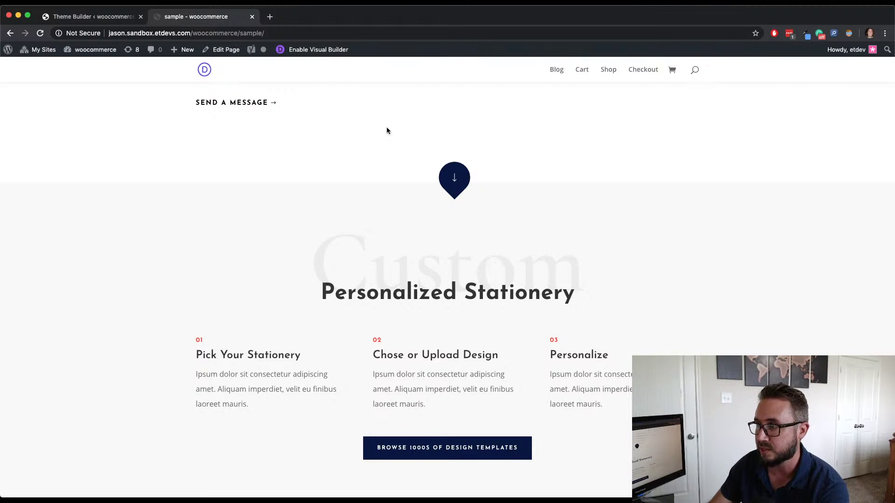
{"action": "left_click", "coordinate": [121, 18]}
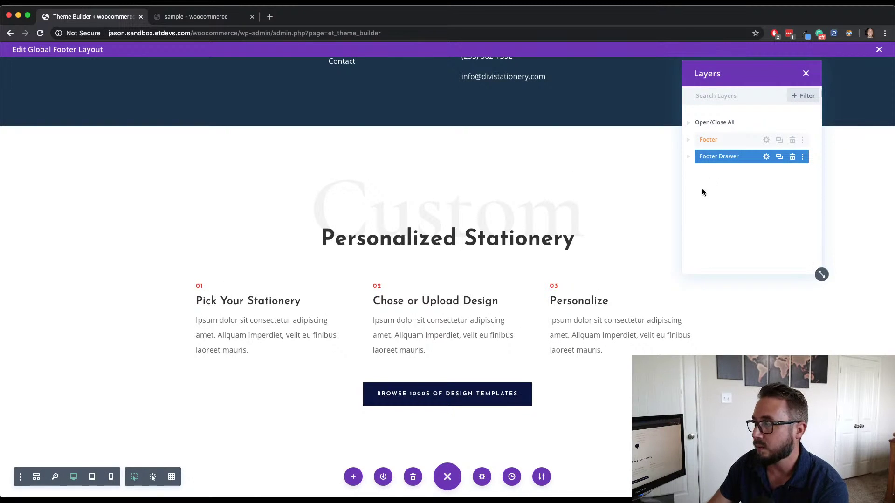
Insert a one-column row below the Personalized Stationery heading in the Footer Drawer section and add a Blurb module to it
{"action": "mouse_move", "coordinate": [445, 226]}
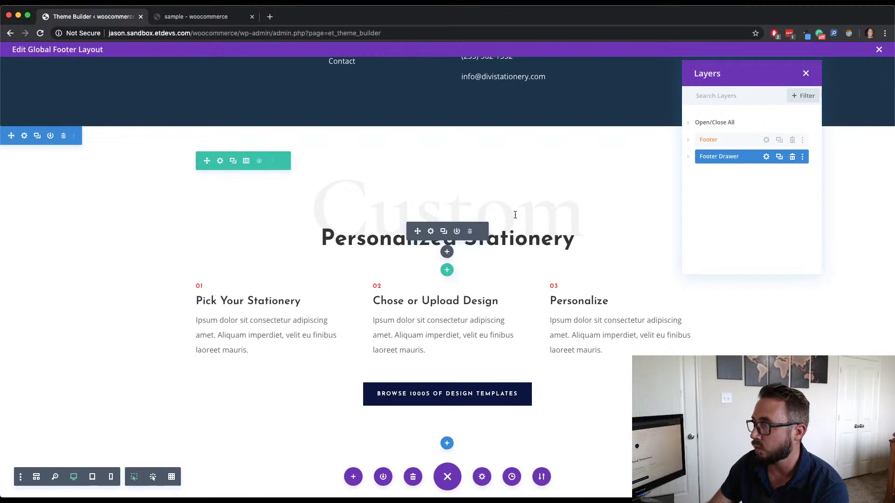
{"action": "left_click", "coordinate": [447, 270]}
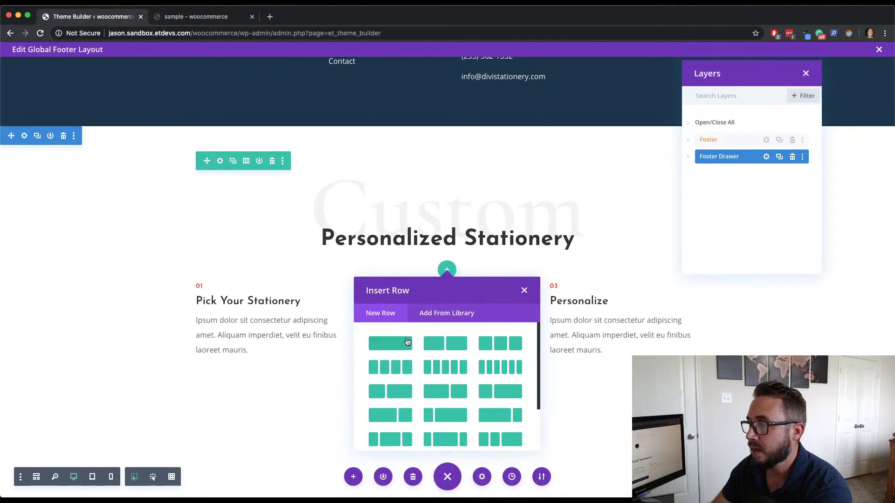
{"action": "left_click", "coordinate": [405, 340]}
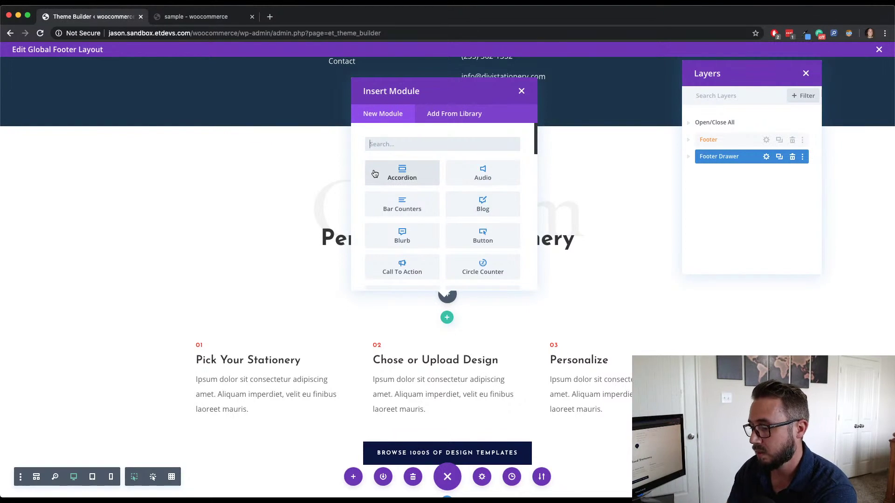
{"action": "type", "text": "blurb"}
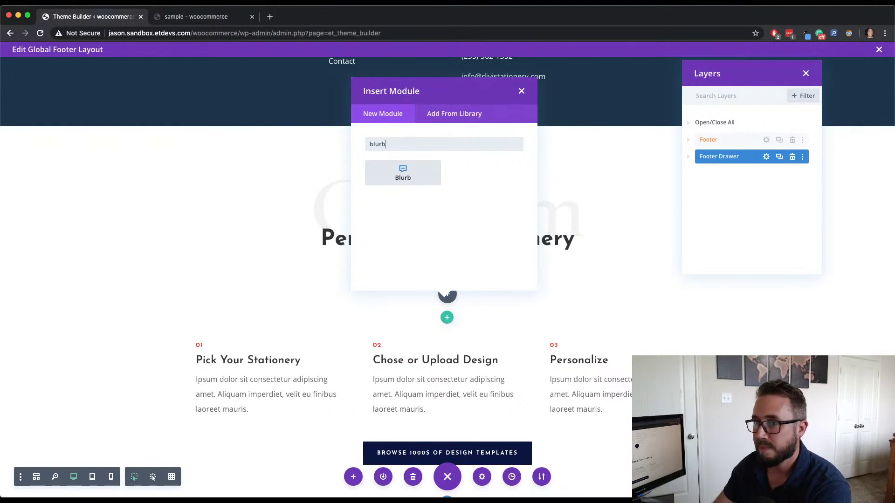
{"action": "left_click", "coordinate": [424, 176]}
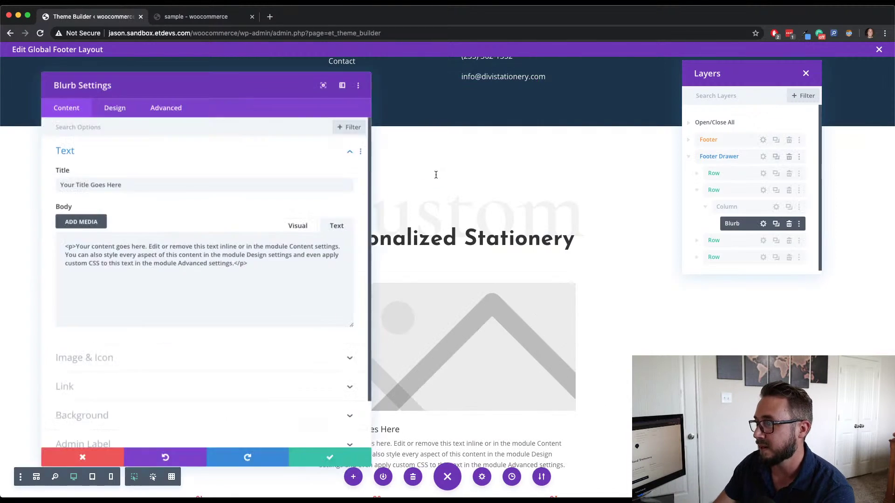
Clear the placeholder body text and title from the new Blurb module
{"action": "left_click_drag", "start_coordinate": [247, 264], "coordinate": [66, 244]}
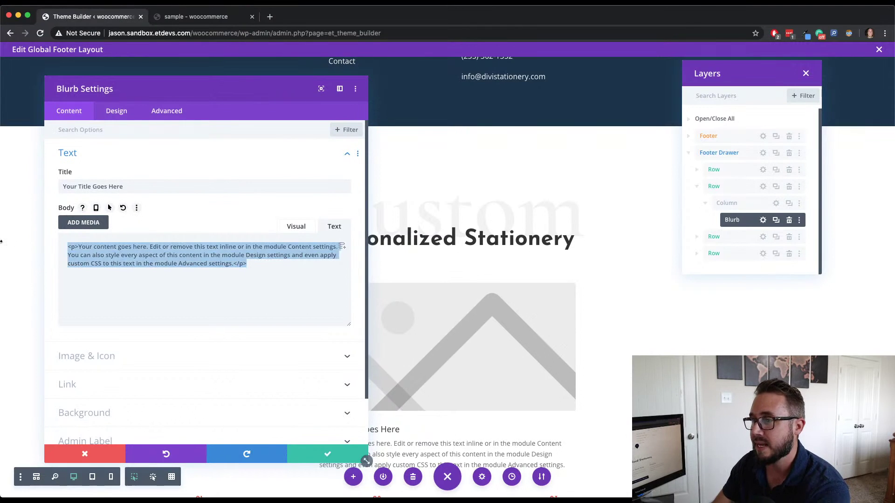
{"action": "key", "text": "BackSpace"}
{"action": "left_click_drag", "start_coordinate": [124, 186], "coordinate": [6, 177]}
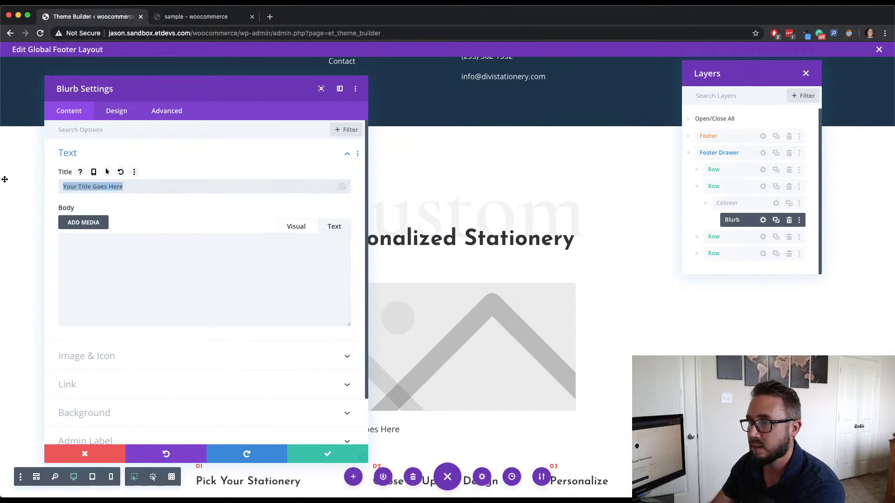
{"action": "key", "text": "BackSpace"}
{"action": "left_click", "coordinate": [88, 250]}
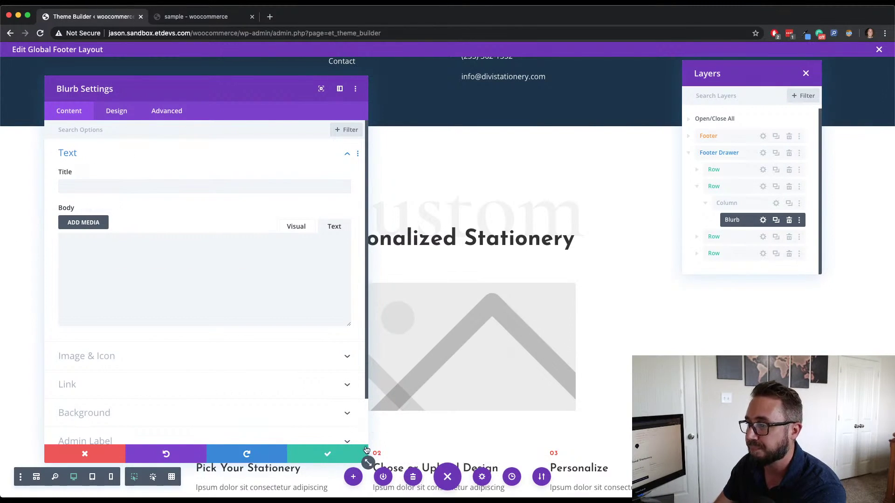
Shrink and reposition the Blurb Settings window, and make the blurb use an icon instead of an image
{"action": "left_click_drag", "start_coordinate": [368, 463], "coordinate": [231, 363]}
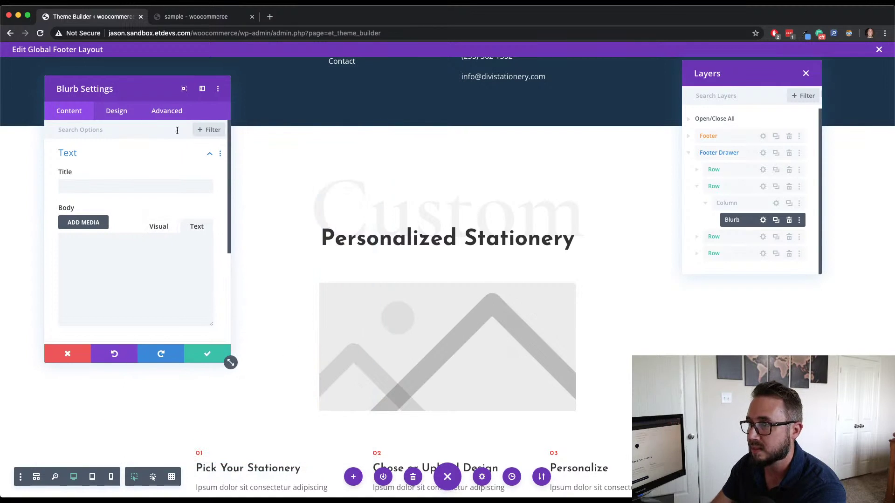
{"action": "left_click_drag", "start_coordinate": [147, 89], "coordinate": [189, 78]}
{"action": "scroll", "coordinate": [186, 174], "scroll_direction": "down", "scroll_amount": 5}
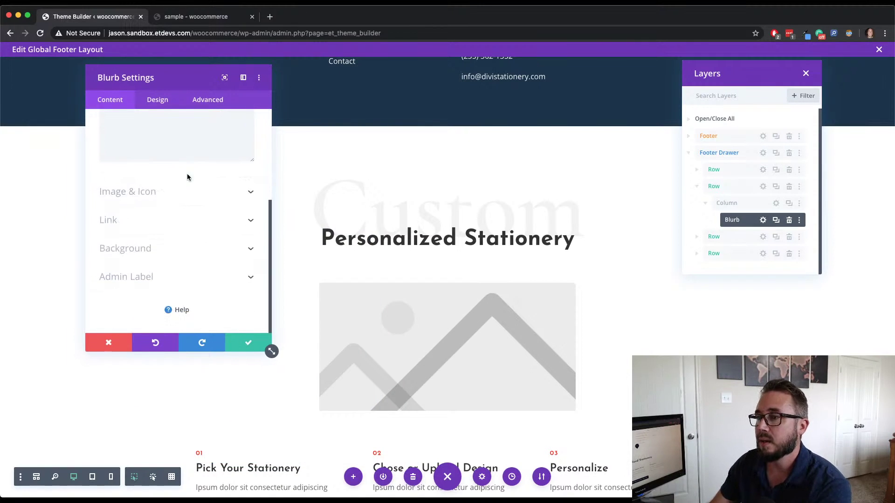
{"action": "left_click", "coordinate": [175, 200]}
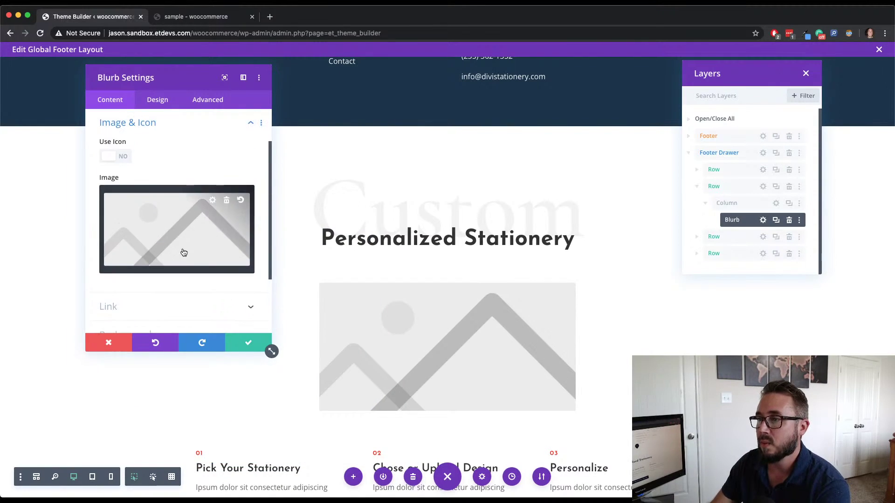
{"action": "left_click", "coordinate": [124, 157]}
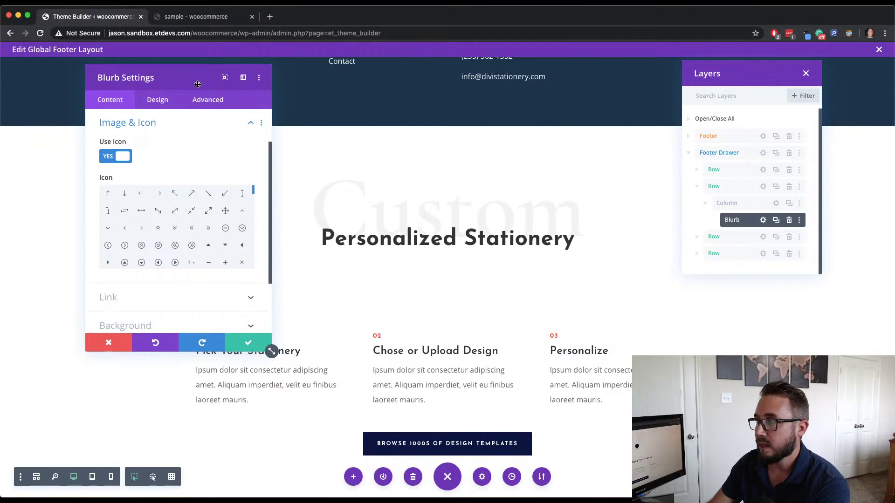
Swap the places of the Layers and Blurb Settings windows and choose the diagonal up-left arrow as the blurb's icon
{"action": "left_click_drag", "start_coordinate": [243, 95], "coordinate": [759, 144]}
{"action": "left_click_drag", "start_coordinate": [749, 75], "coordinate": [112, 100]}
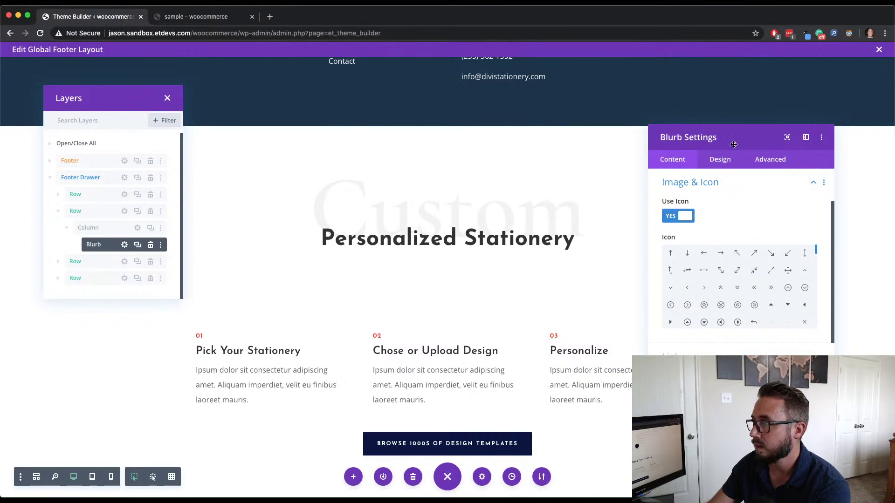
{"action": "left_click_drag", "start_coordinate": [743, 142], "coordinate": [730, 100]}
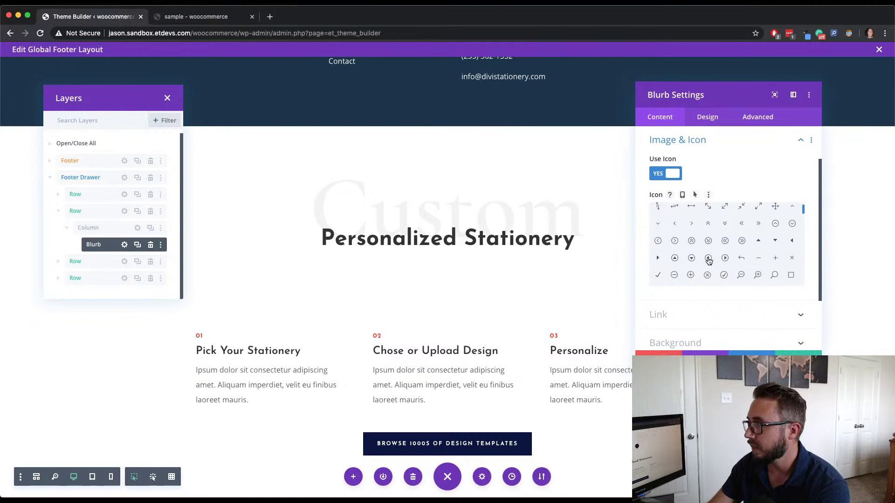
{"action": "left_click", "coordinate": [725, 213]}
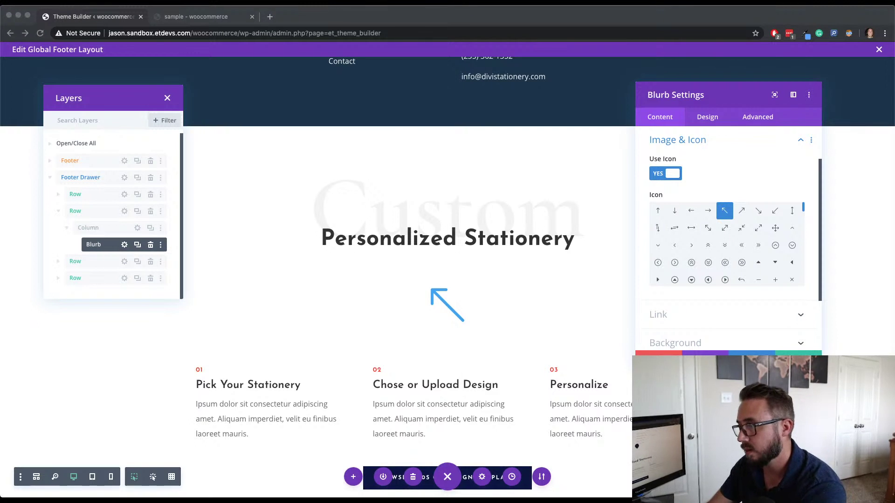
Move the Blurb Settings window fully into view and give the blurb a #081540 background color
{"action": "left_click", "coordinate": [715, 345]}
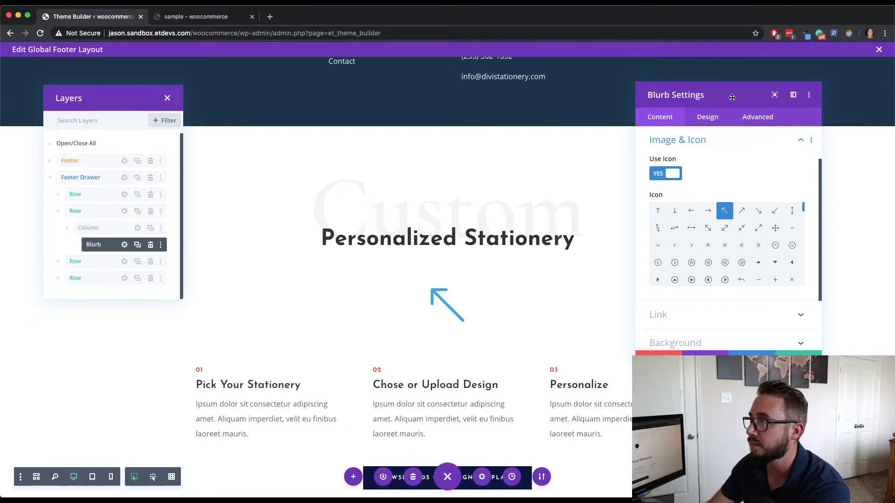
{"action": "left_click_drag", "start_coordinate": [732, 98], "coordinate": [747, 64]}
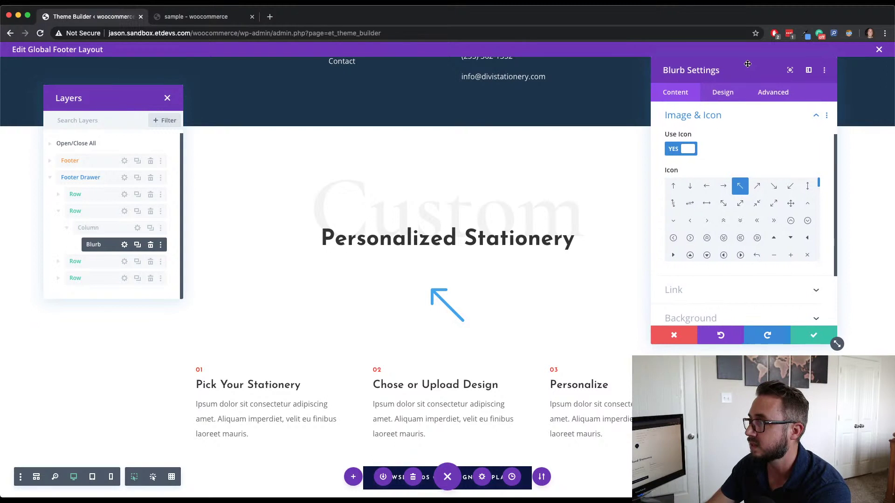
{"action": "left_click", "coordinate": [756, 320]}
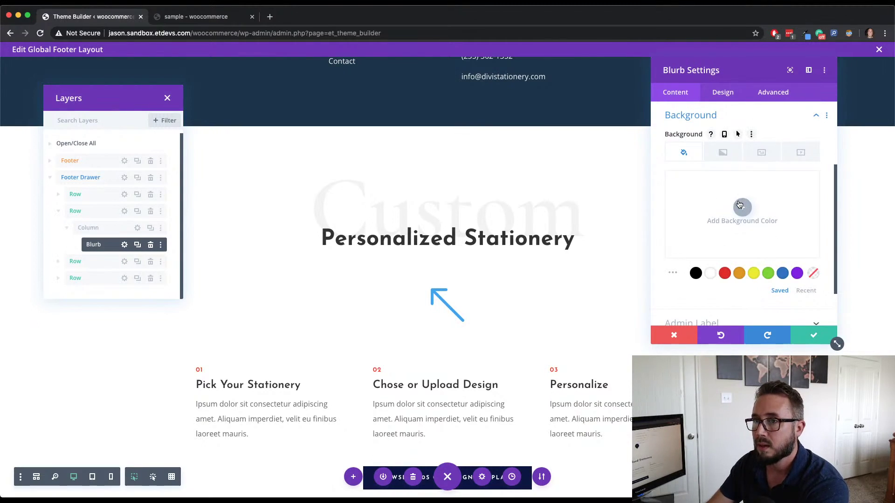
{"action": "left_click", "coordinate": [741, 206]}
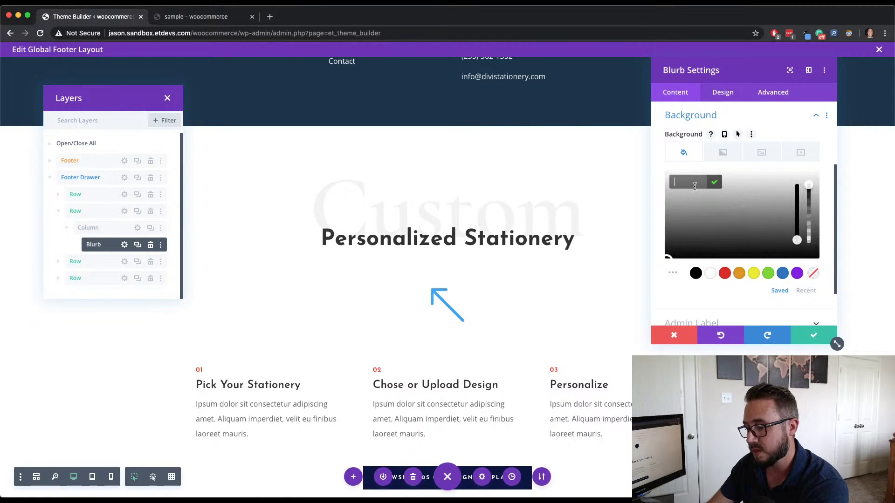
{"action": "left_click", "coordinate": [694, 187]}
{"action": "type", "text": "#081540"}
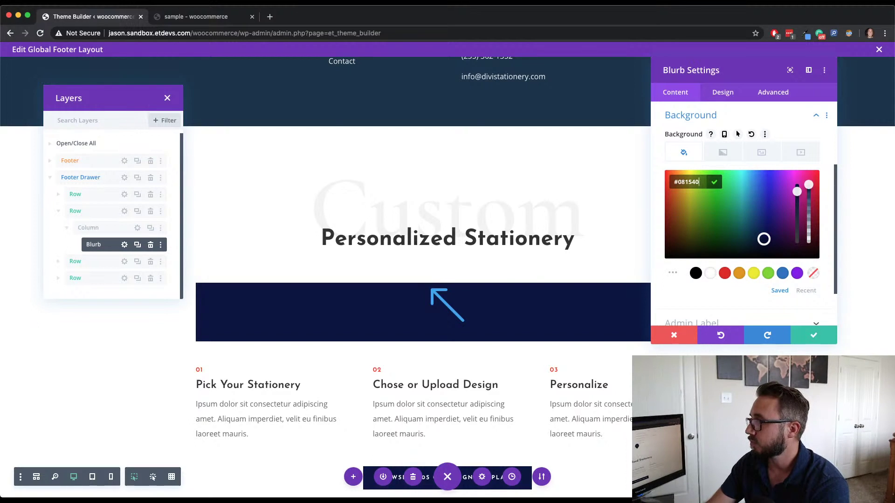
Set the blurb's icon color to the white shade from the recently used colors
{"action": "left_click", "coordinate": [723, 92]}
{"action": "left_click", "coordinate": [735, 138]}
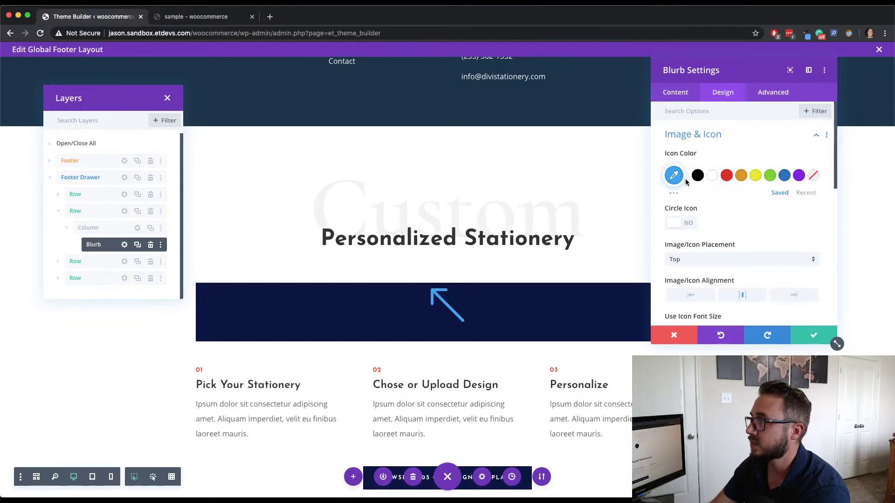
{"action": "left_click", "coordinate": [808, 193]}
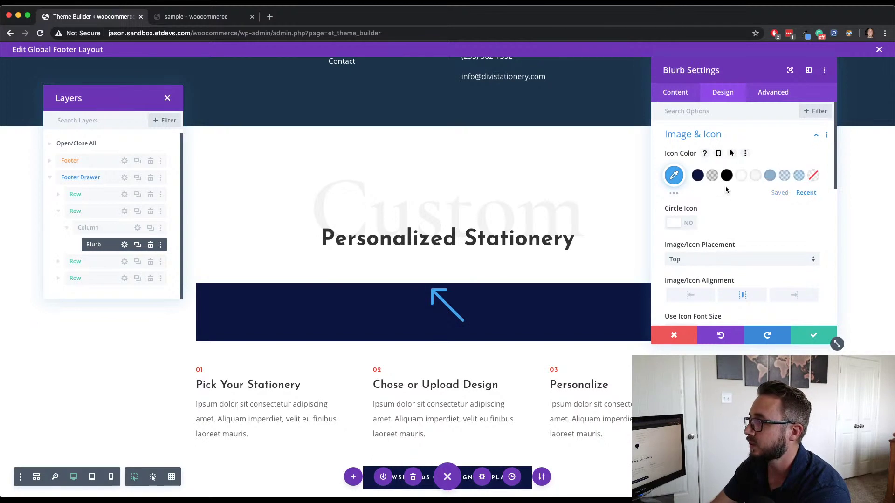
{"action": "left_click", "coordinate": [755, 175]}
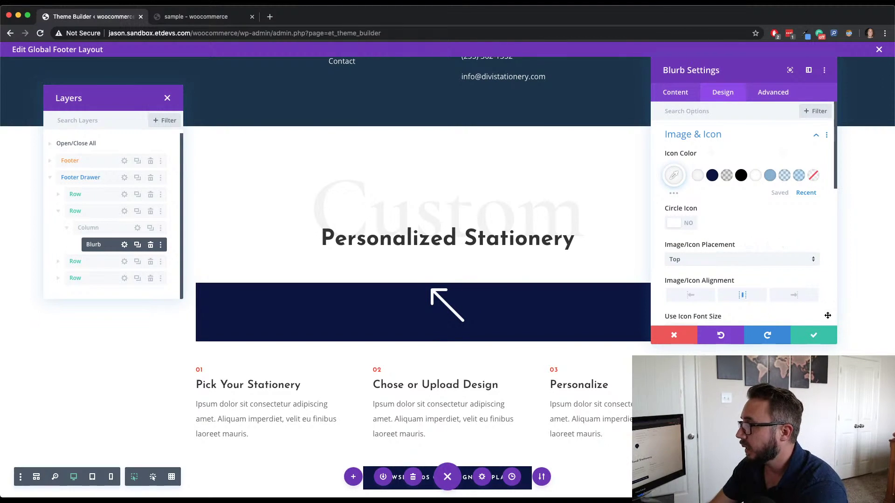
Enable the circle icon for the blurb and set its circle color to #081540 from the recently used colors
{"action": "left_click", "coordinate": [688, 223]}
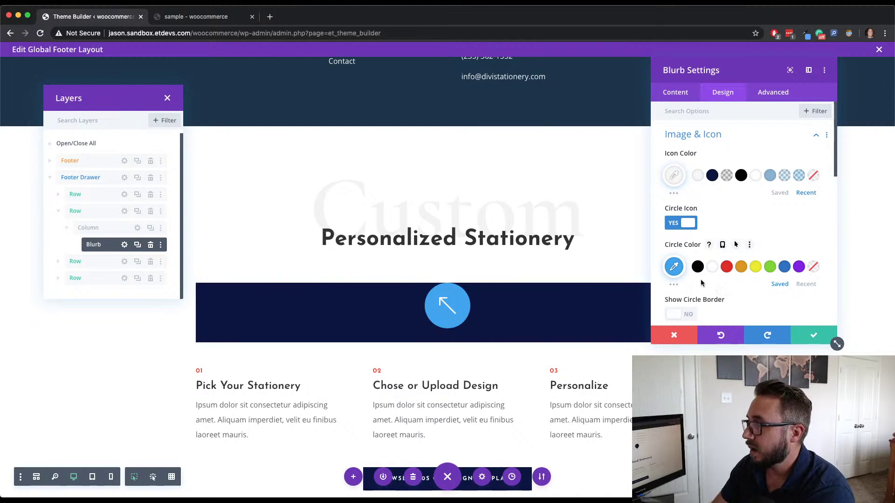
{"action": "left_click", "coordinate": [805, 284]}
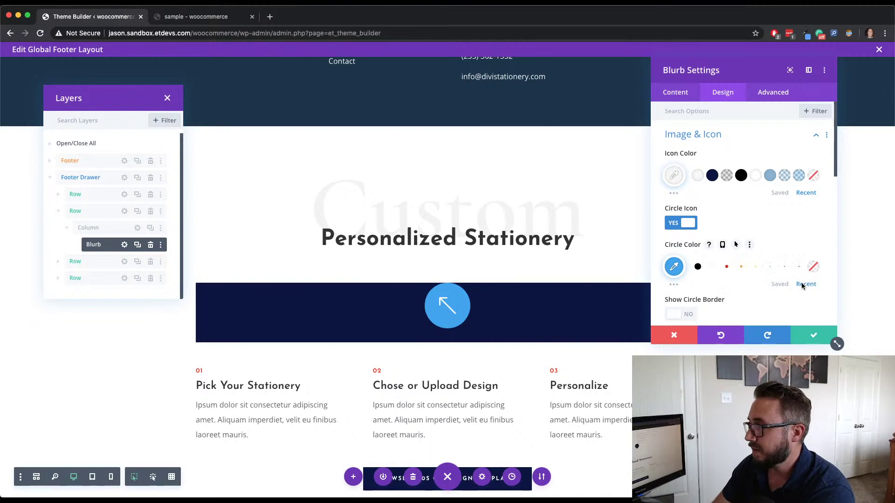
{"action": "left_click", "coordinate": [712, 267]}
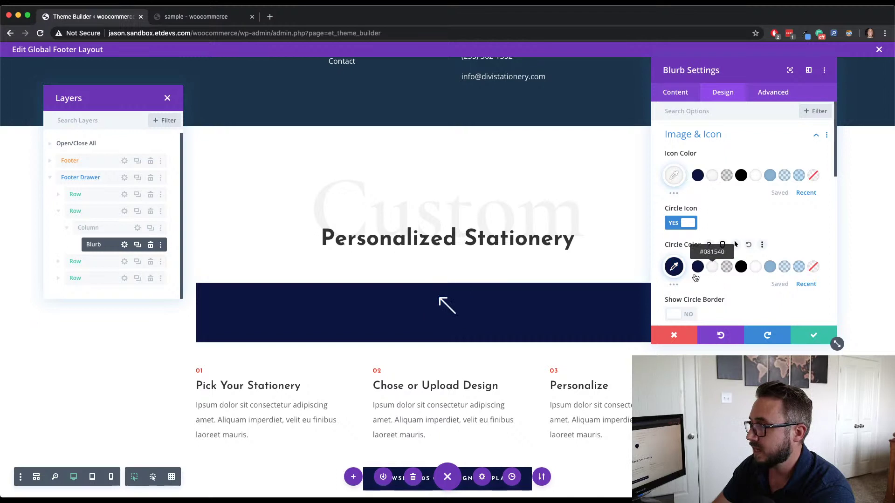
Enable a custom icon font size for the blurb and set it to 17px
{"action": "scroll", "coordinate": [714, 233], "scroll_direction": "down", "scroll_amount": 3}
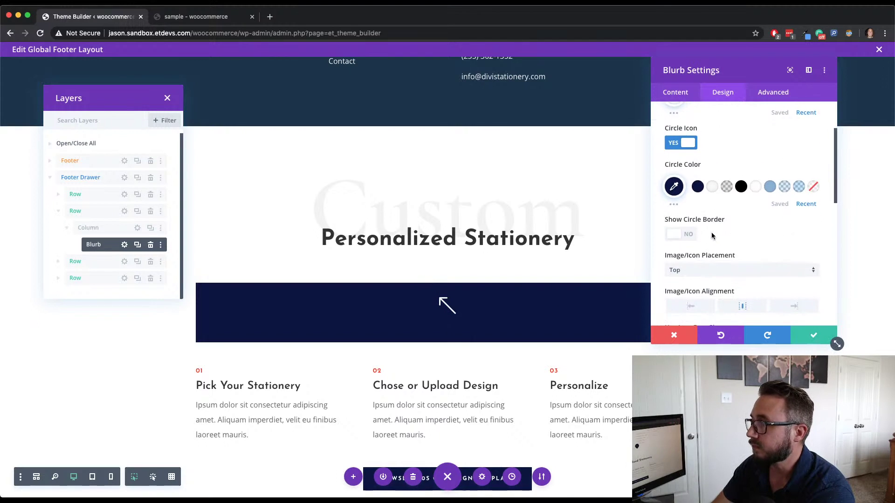
{"action": "scroll", "coordinate": [705, 236], "scroll_direction": "down", "scroll_amount": 2}
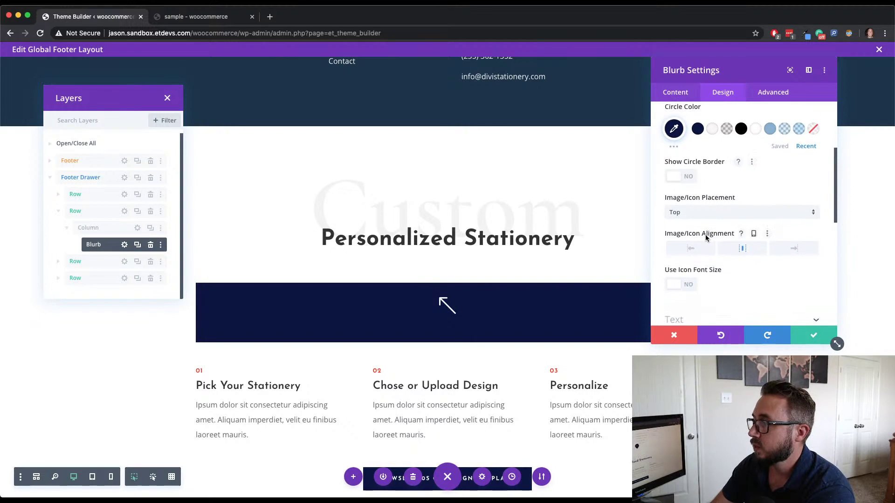
{"action": "scroll", "coordinate": [705, 234], "scroll_direction": "down", "scroll_amount": 1}
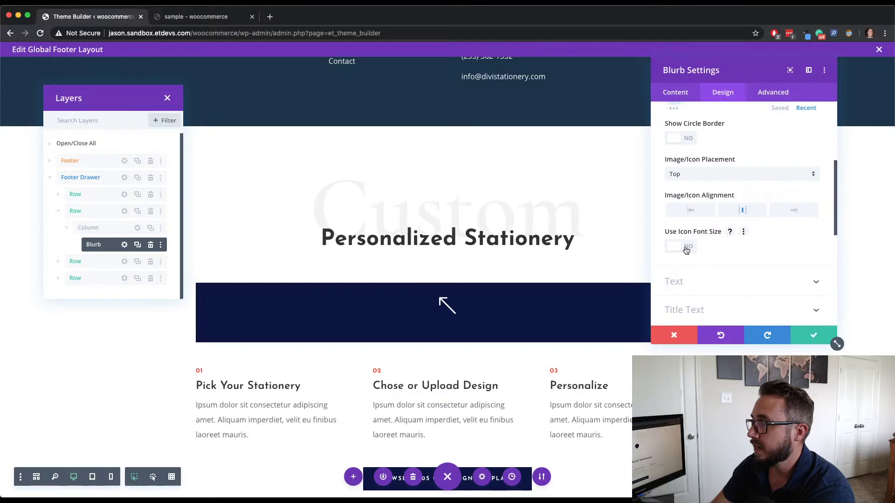
{"action": "left_click", "coordinate": [686, 248]}
{"action": "left_click", "coordinate": [792, 282]}
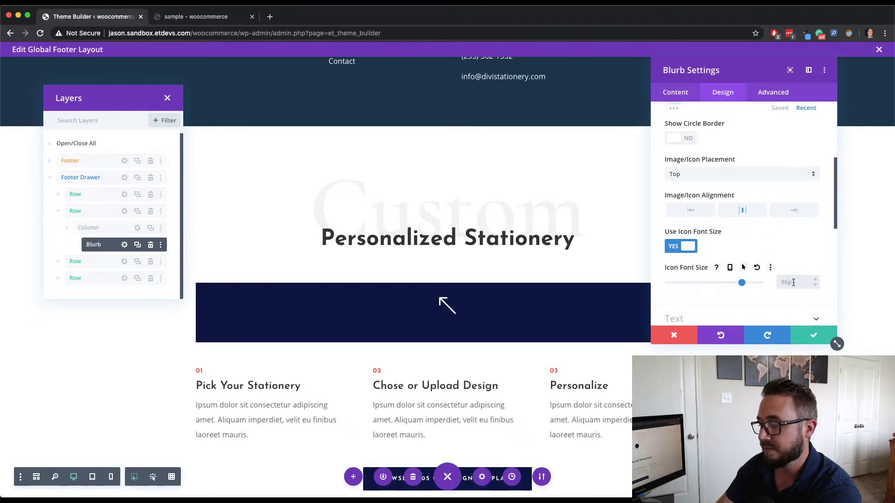
{"action": "type", "text": "17px"}
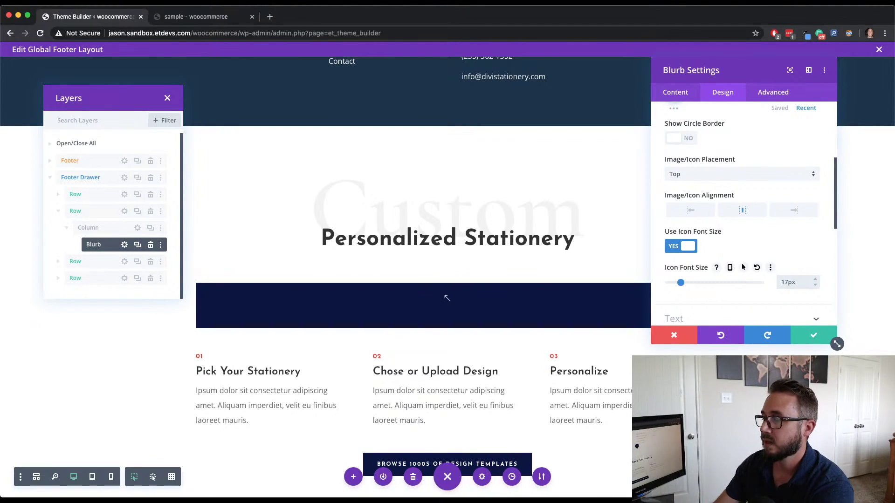
Set the blurb's width and height to 30px each in its sizing options
{"action": "scroll", "coordinate": [815, 252], "scroll_direction": "down", "scroll_amount": 3}
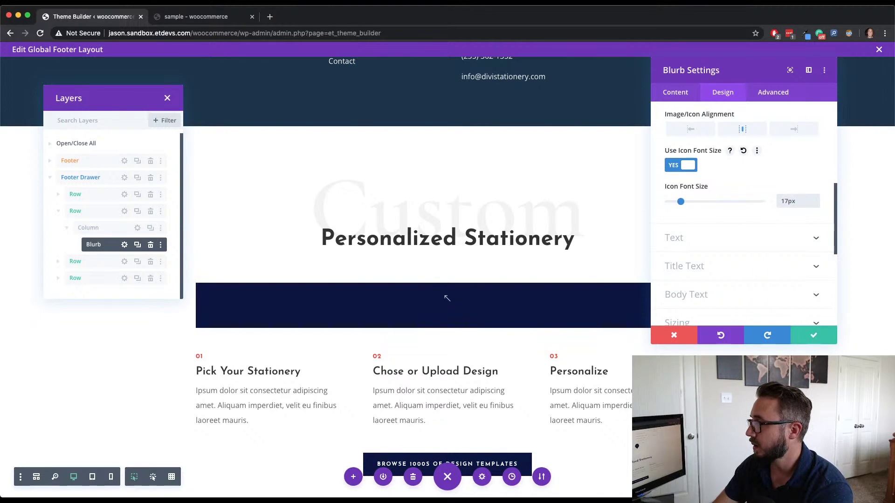
{"action": "scroll", "coordinate": [753, 255], "scroll_direction": "down", "scroll_amount": 2}
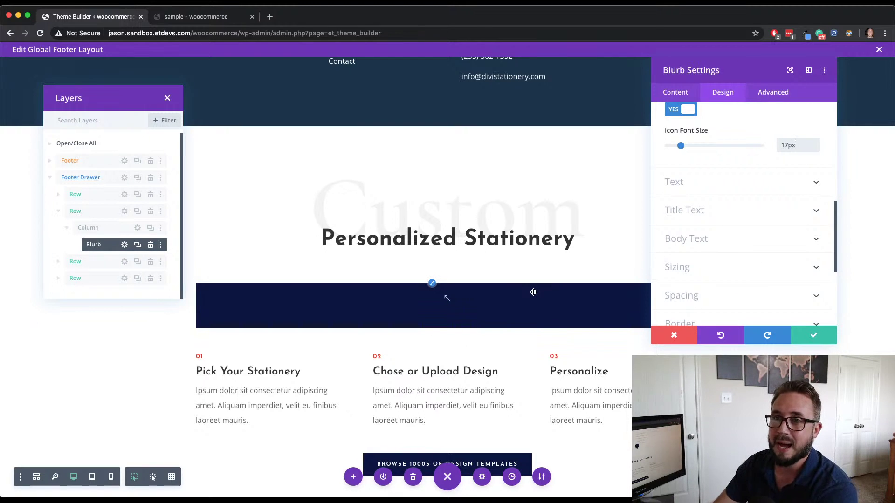
{"action": "left_click", "coordinate": [731, 277]}
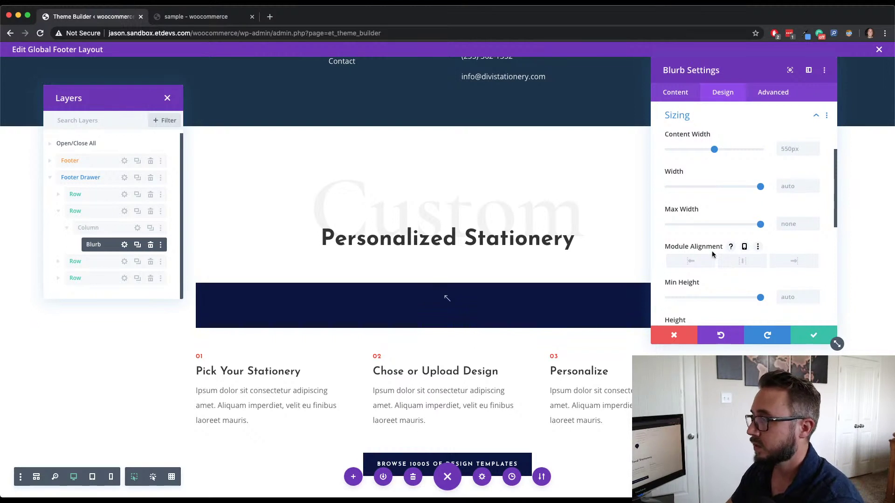
{"action": "left_click", "coordinate": [783, 186]}
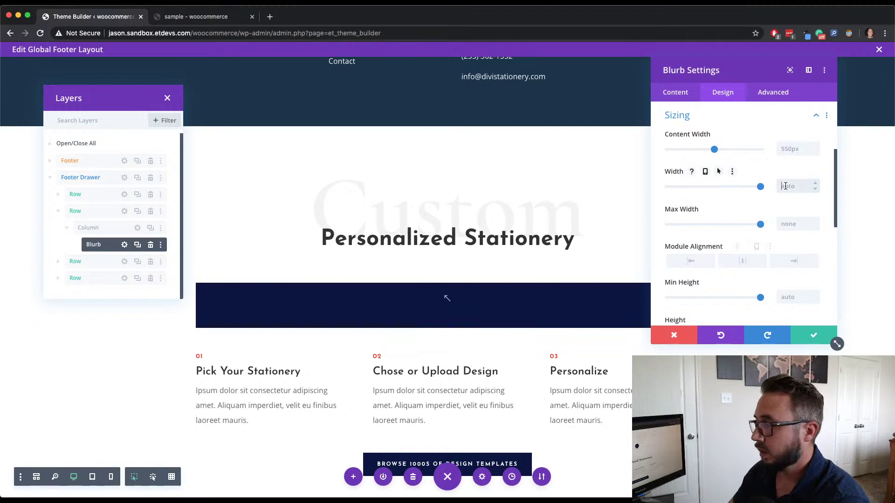
{"action": "type", "text": "30px"}
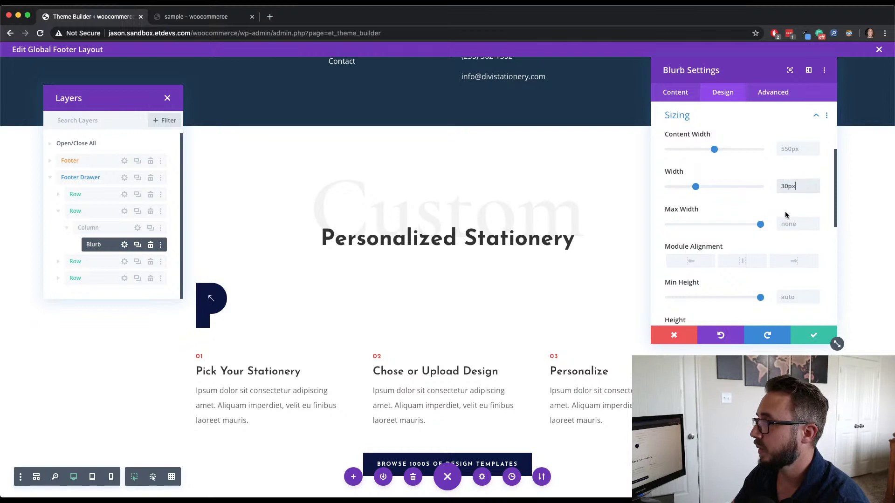
{"action": "scroll", "coordinate": [785, 225], "scroll_direction": "down", "scroll_amount": 1}
{"action": "scroll", "coordinate": [785, 228], "scroll_direction": "down", "scroll_amount": 2}
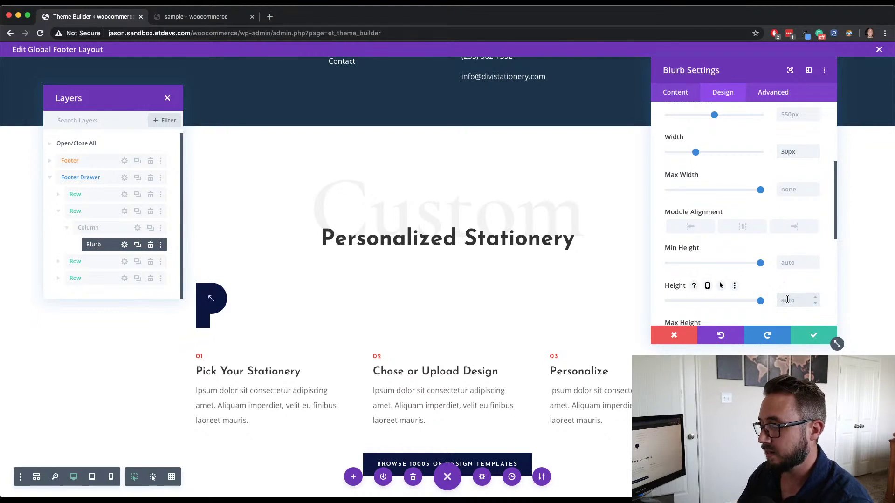
{"action": "left_click", "coordinate": [787, 300]}
{"action": "type", "text": "30px"}
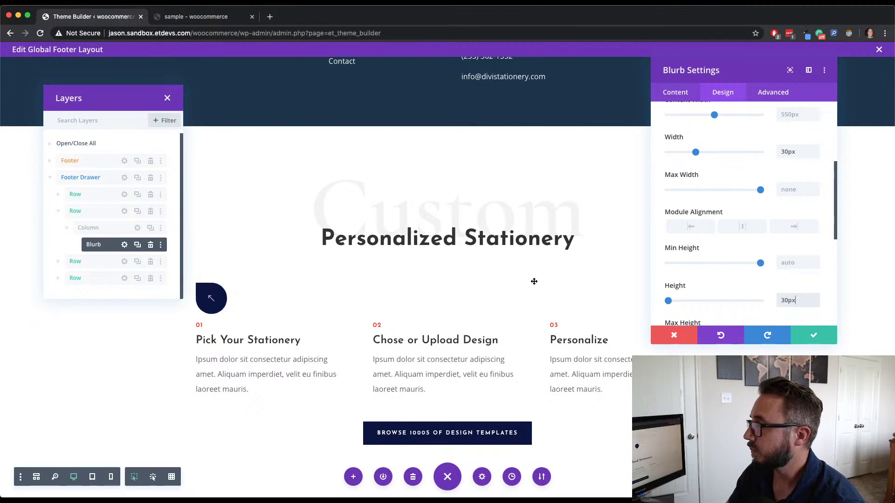
Give the blurb an Absolute position at the top center location and save the blurb settings
{"action": "scroll", "coordinate": [748, 282], "scroll_direction": "down", "scroll_amount": 3}
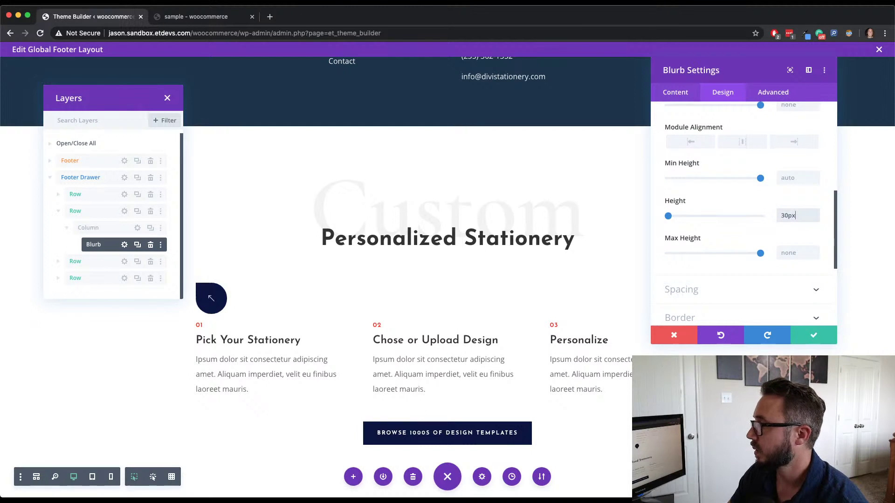
{"action": "left_click", "coordinate": [782, 93]}
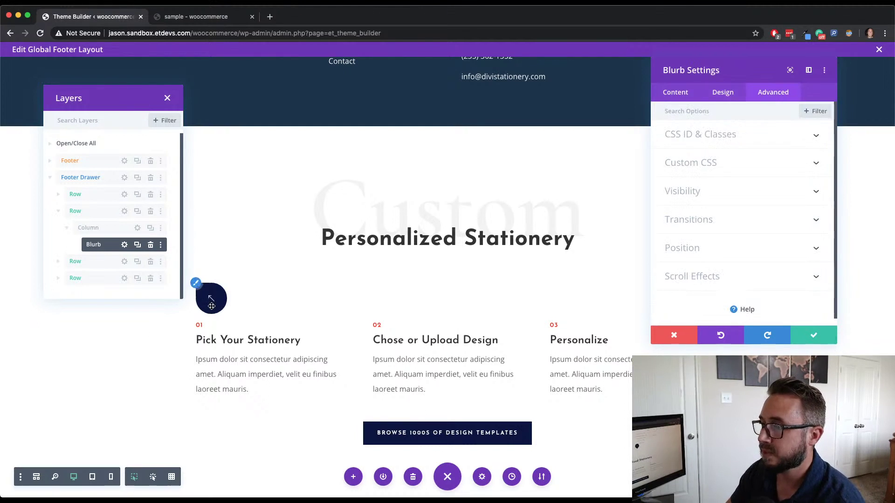
{"action": "left_click", "coordinate": [776, 249]}
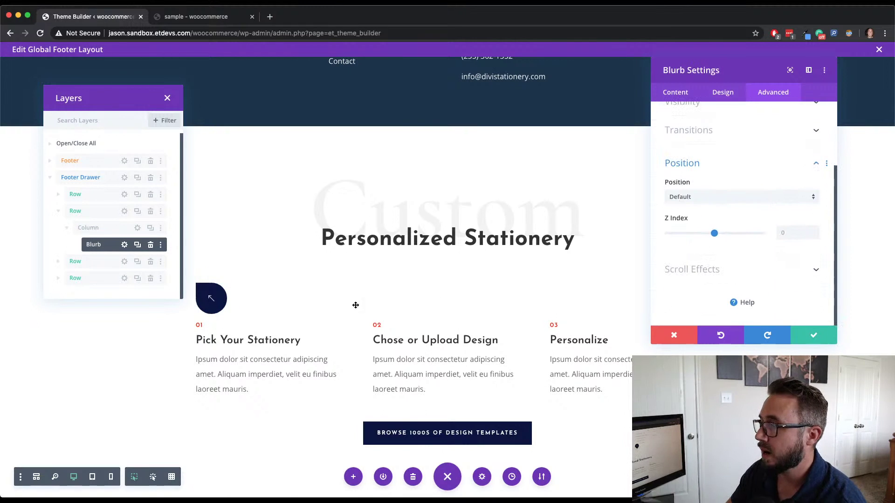
{"action": "left_click", "coordinate": [778, 198]}
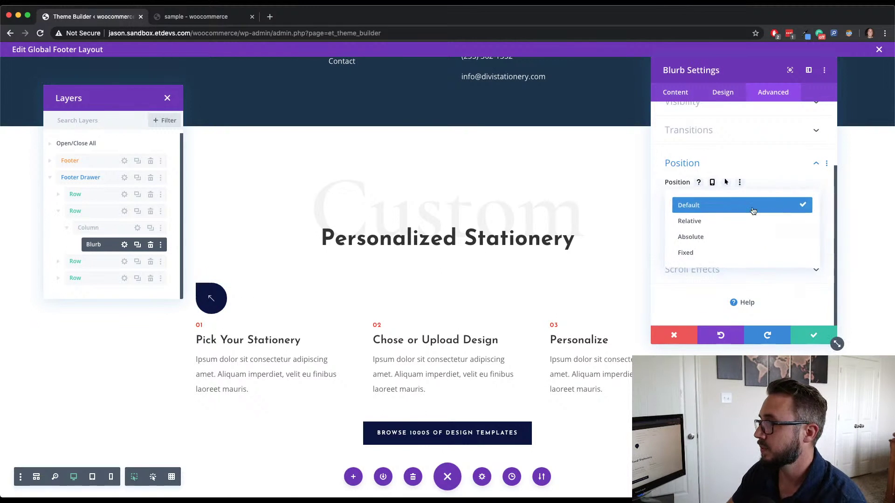
{"action": "left_click", "coordinate": [729, 236]}
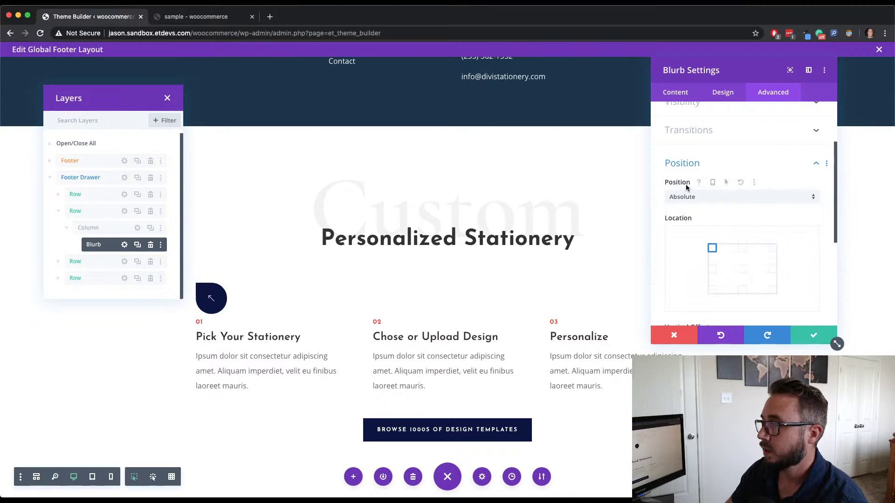
{"action": "left_click", "coordinate": [742, 249]}
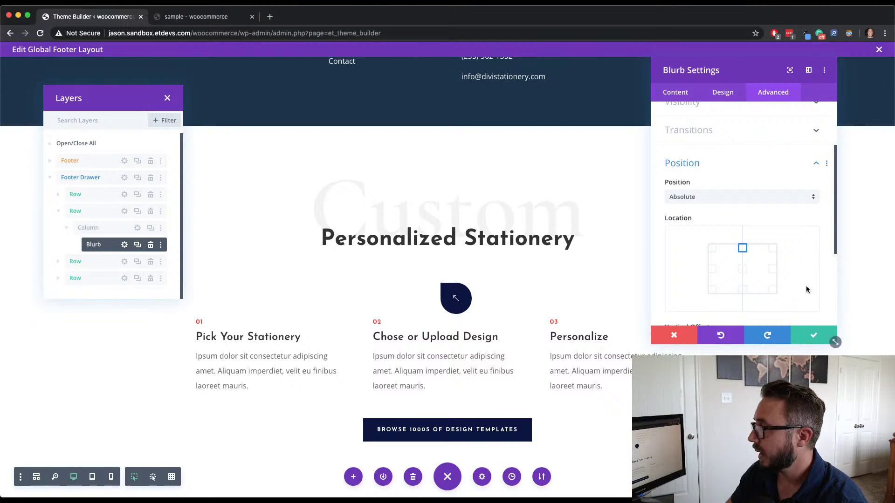
{"action": "left_click", "coordinate": [810, 341]}
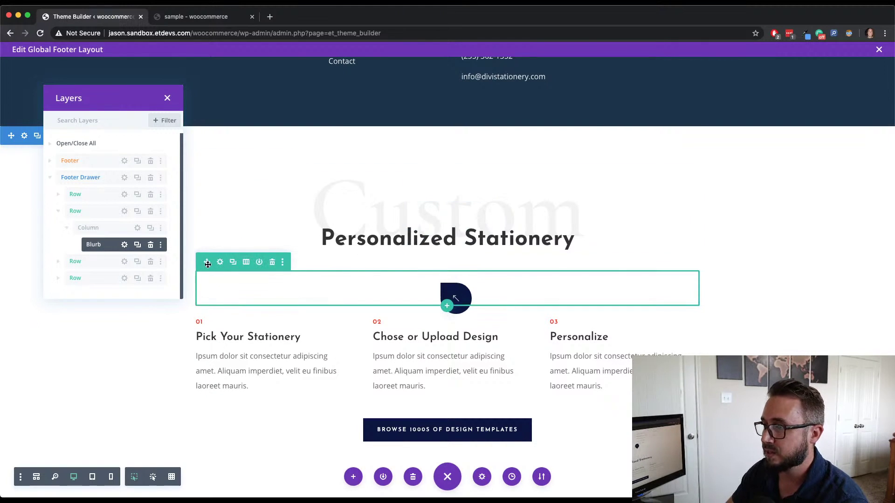
Move the blurb's row to the top of the Footer Drawer section and save the section with 0px top padding
{"action": "left_click_drag", "start_coordinate": [206, 261], "coordinate": [253, 148]}
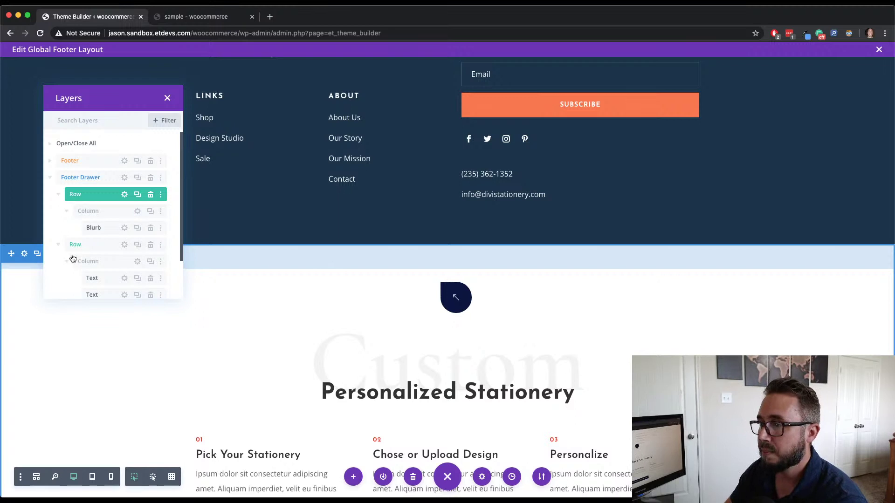
{"action": "left_click", "coordinate": [125, 177]}
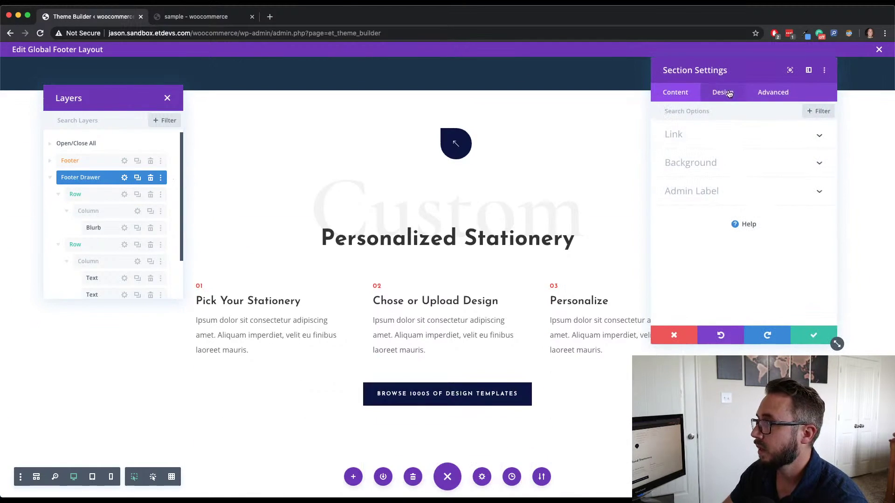
{"action": "left_click", "coordinate": [723, 91]}
{"action": "left_click", "coordinate": [735, 221]}
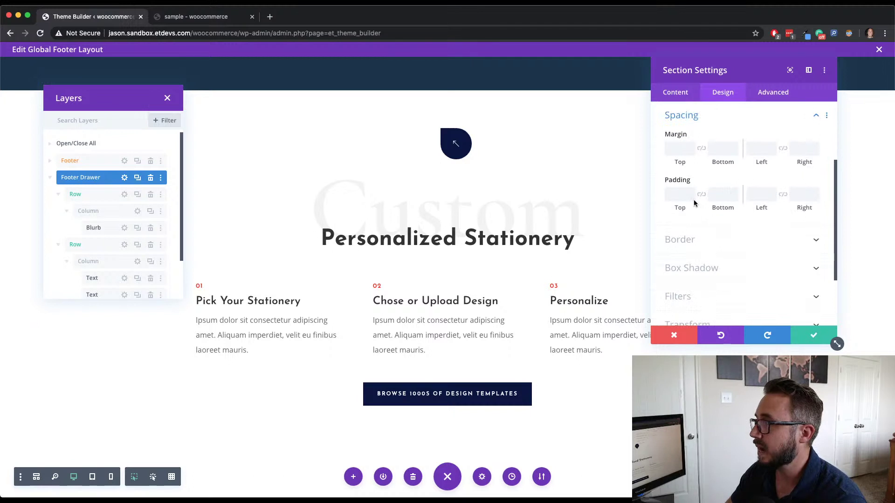
{"action": "left_click", "coordinate": [679, 194]}
{"action": "type", "text": "0px"}
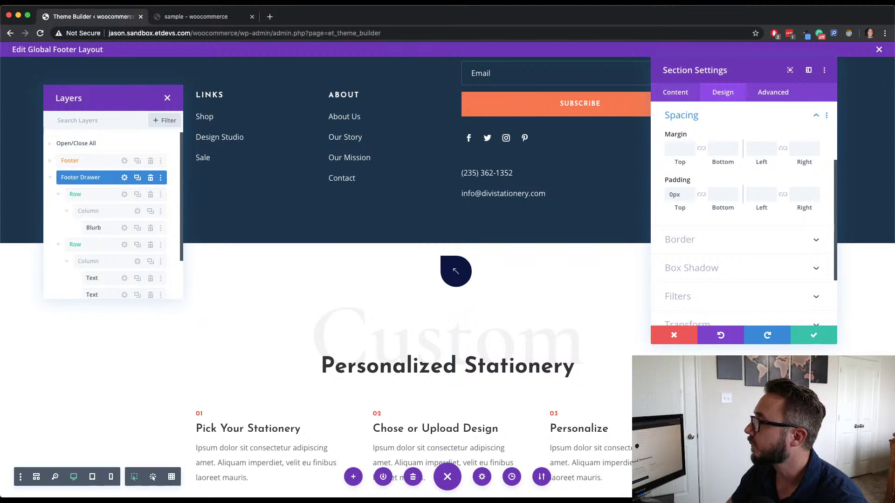
{"action": "left_click", "coordinate": [815, 332]}
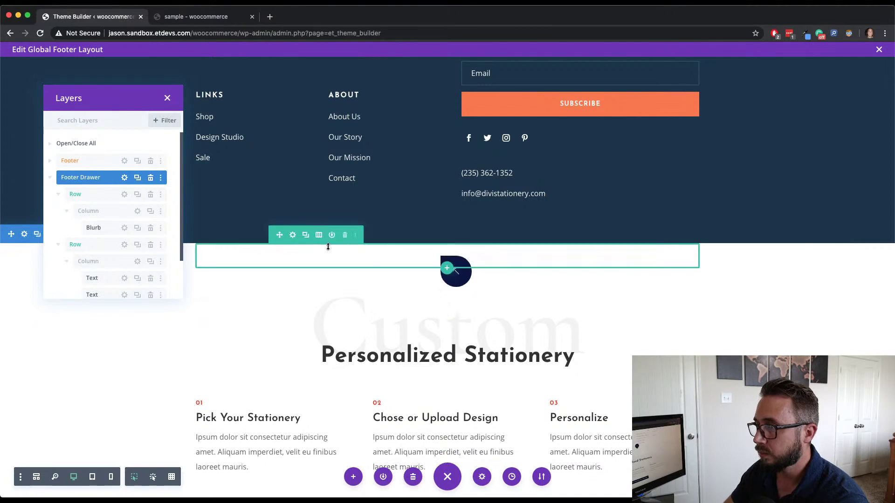
Set the top and bottom padding of the blurb's row to 0px and save the row settings
{"action": "left_click", "coordinate": [290, 236]}
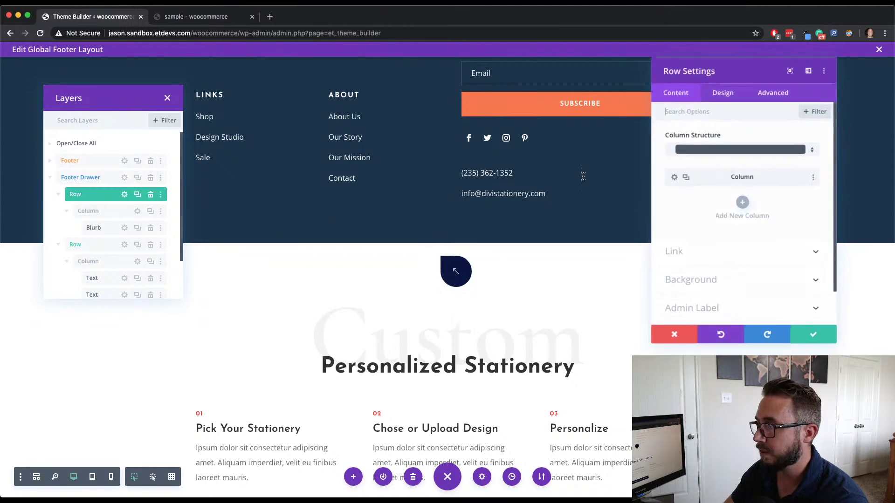
{"action": "left_click", "coordinate": [720, 96]}
{"action": "left_click", "coordinate": [713, 159]}
{"action": "left_click", "coordinate": [678, 195]}
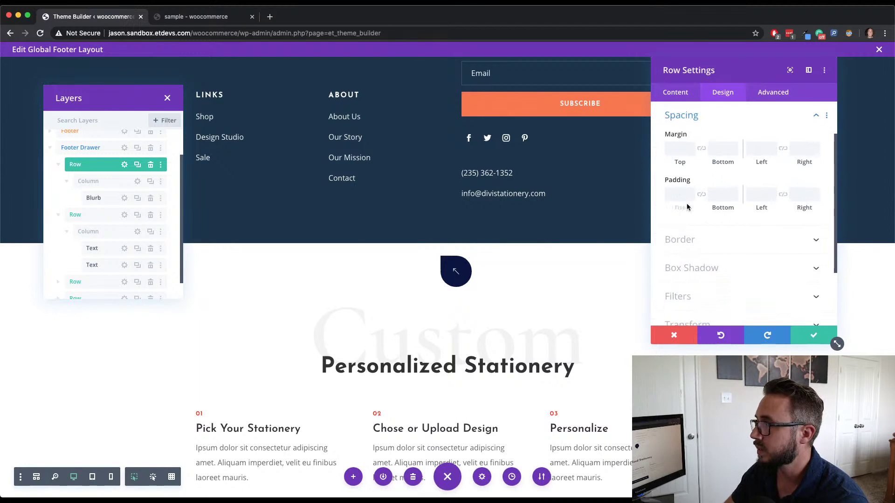
{"action": "type", "text": "0px"}
{"action": "left_click", "coordinate": [719, 198]}
{"action": "type", "text": "0px"}
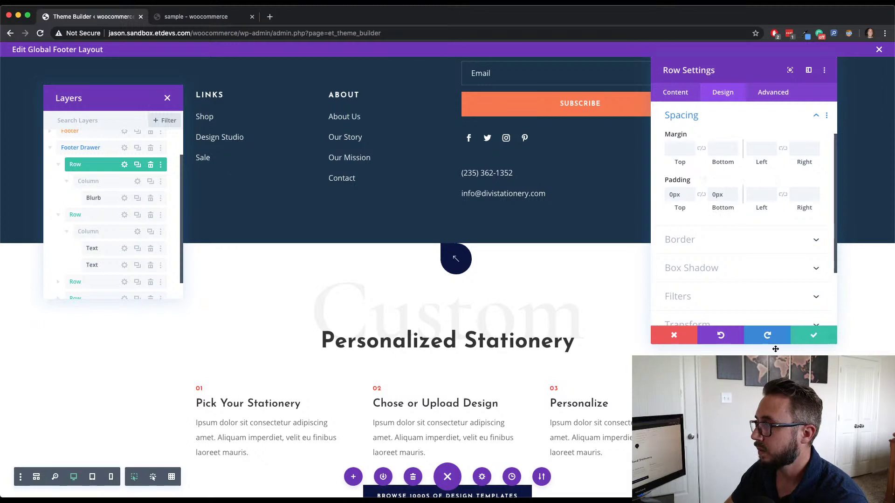
{"action": "left_click", "coordinate": [813, 335]}
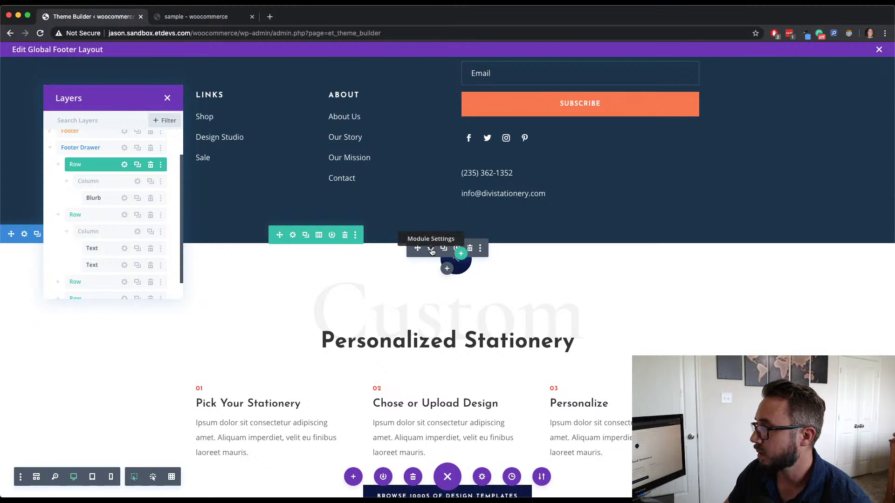
Translate the blurb by -250% vertically and -50% horizontally in its transform options, with the two axes unlinked
{"action": "left_click", "coordinate": [430, 249]}
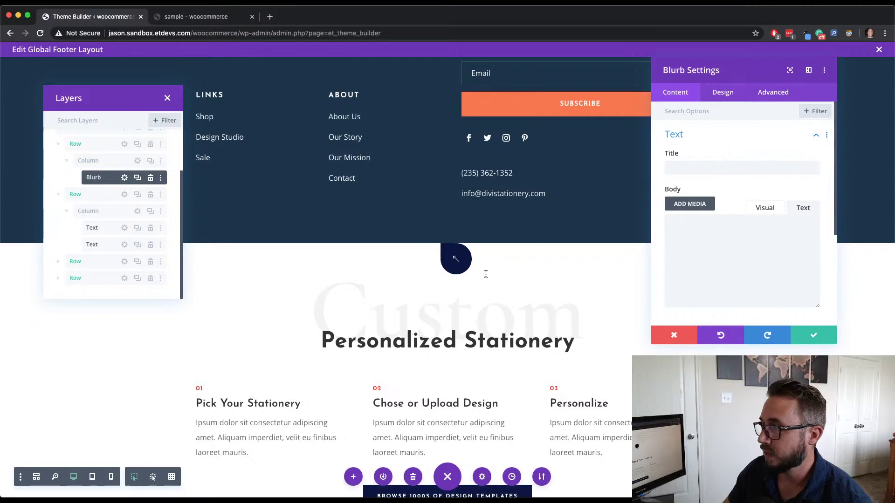
{"action": "left_click", "coordinate": [722, 95]}
{"action": "scroll", "coordinate": [723, 215], "scroll_direction": "down", "scroll_amount": 3}
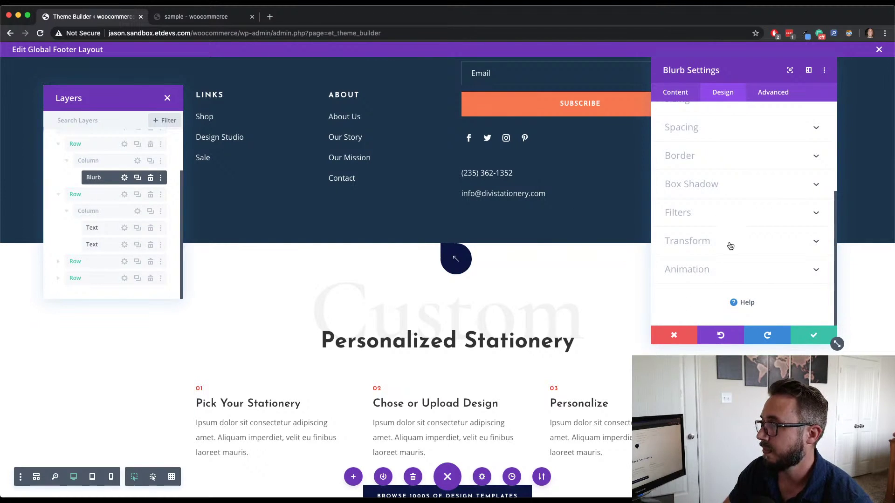
{"action": "left_click", "coordinate": [730, 242]}
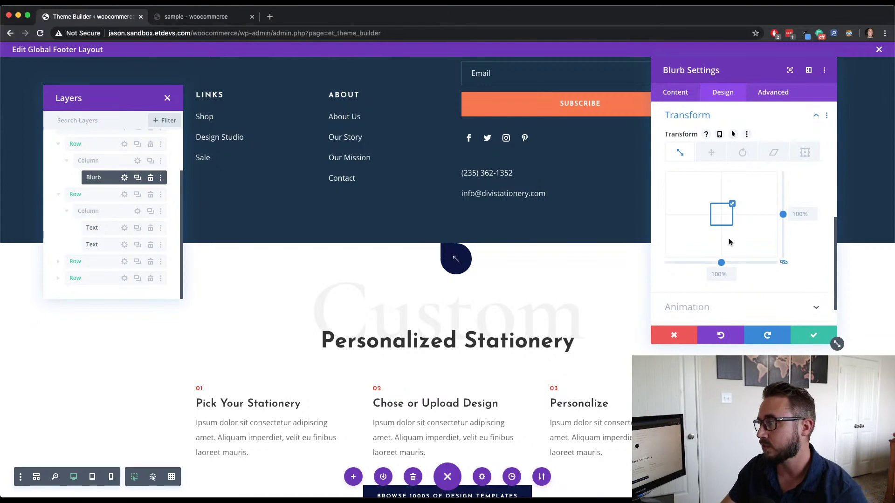
{"action": "left_click", "coordinate": [715, 155]}
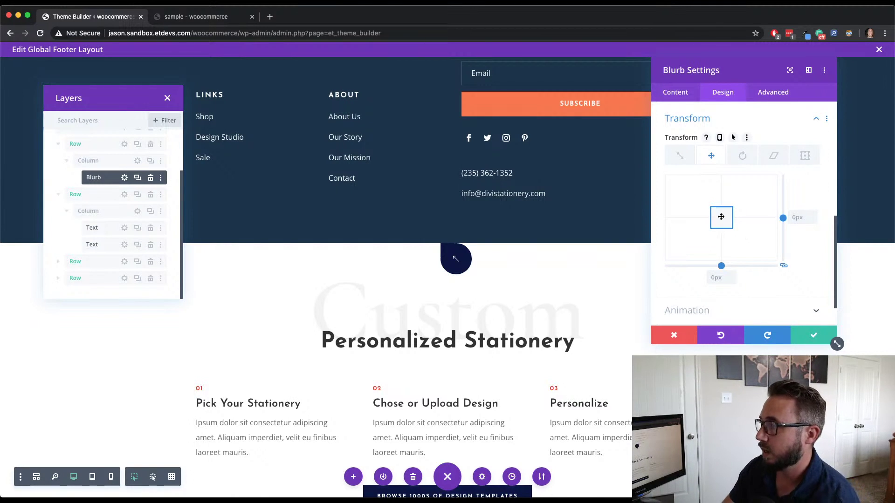
{"action": "scroll", "coordinate": [727, 224], "scroll_direction": "up", "scroll_amount": 1}
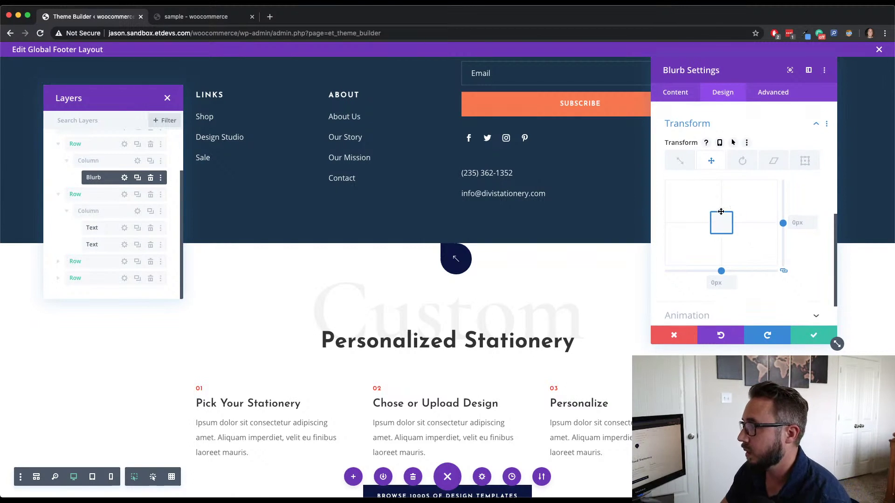
{"action": "left_click", "coordinate": [783, 272]}
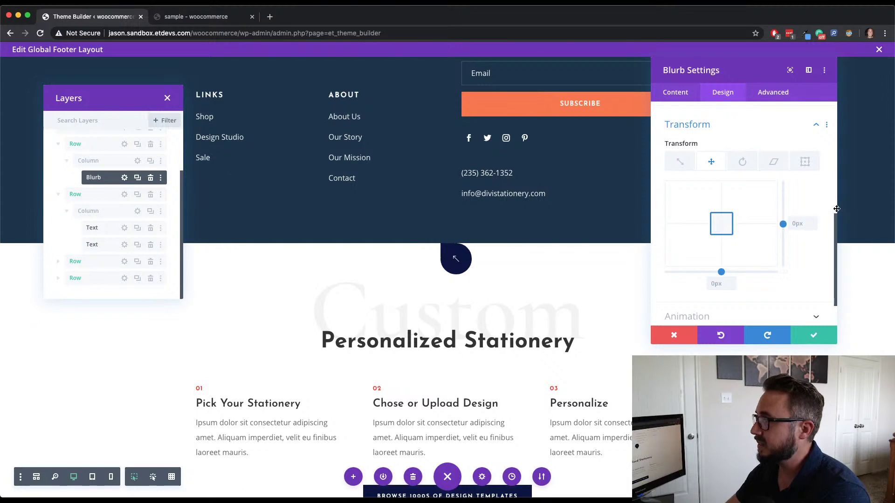
{"action": "left_click", "coordinate": [784, 274]}
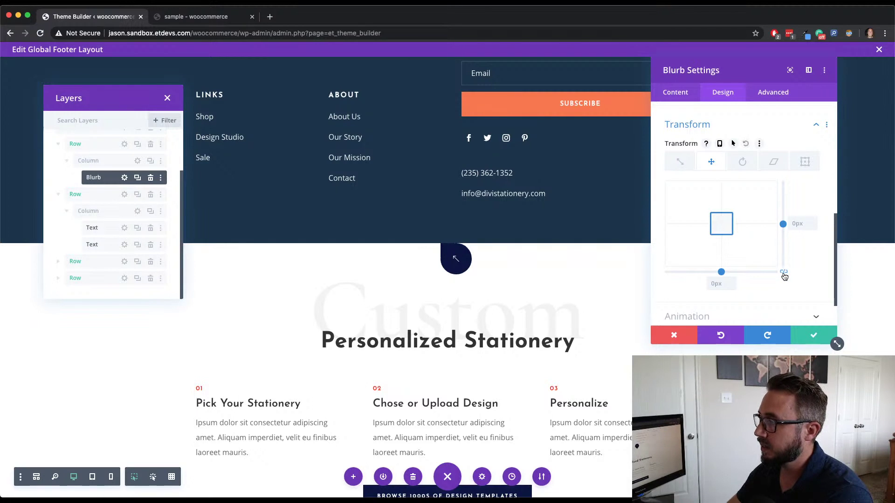
{"action": "left_click", "coordinate": [798, 219]}
{"action": "type", "text": "-250%"}
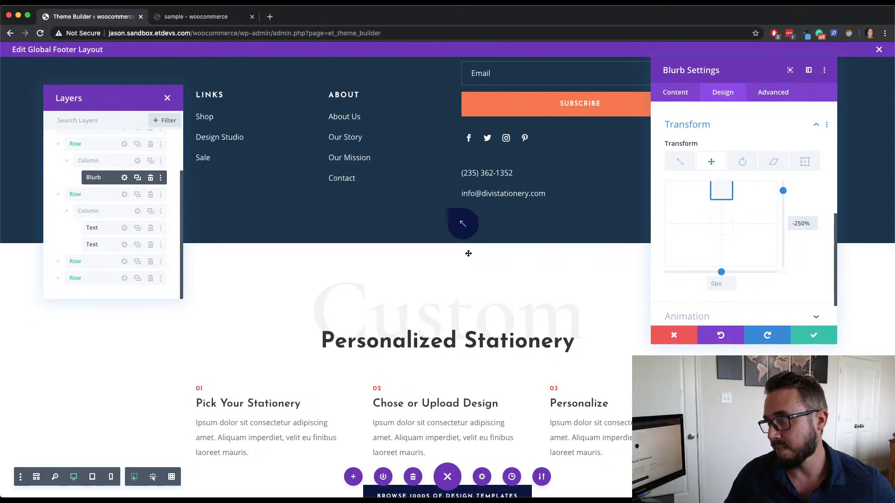
{"action": "left_click", "coordinate": [724, 283]}
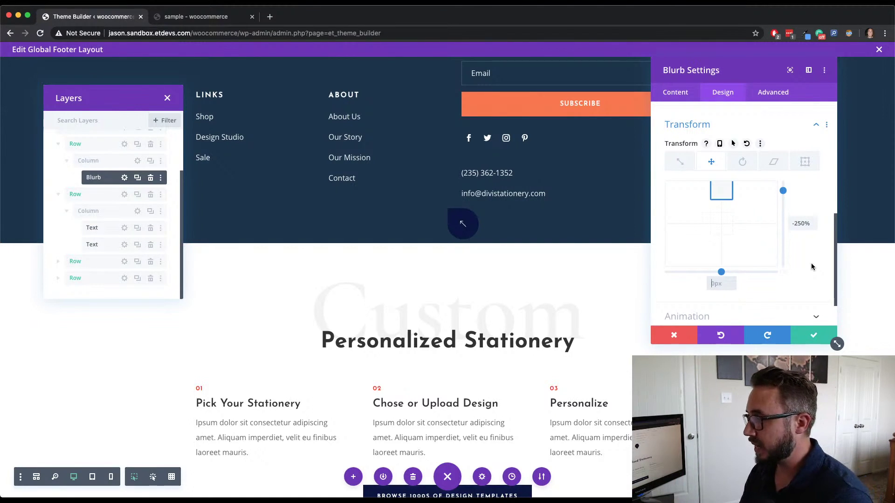
{"action": "type", "text": "-50"}
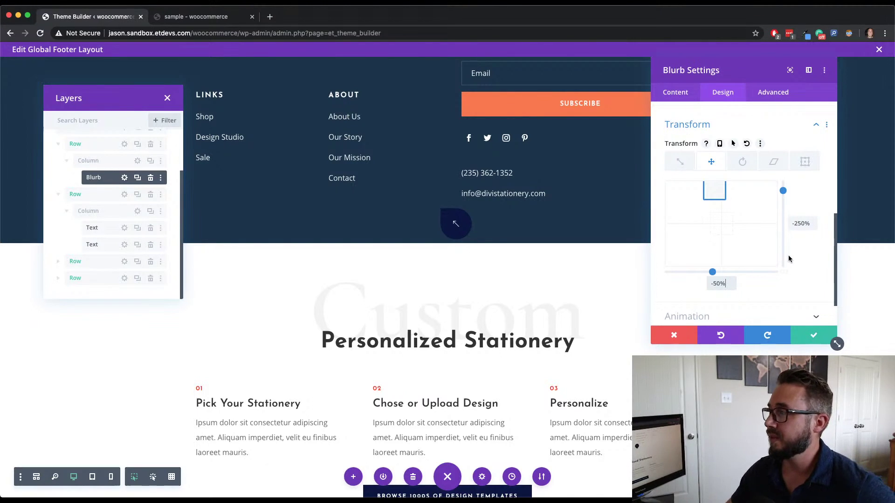
Review the blurb's position settings and its transform translate values
{"action": "left_click", "coordinate": [788, 97]}
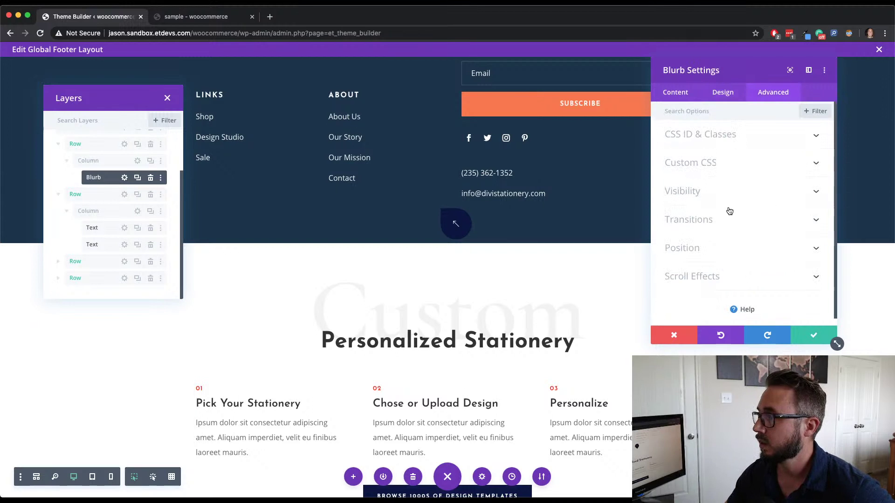
{"action": "left_click", "coordinate": [727, 247]}
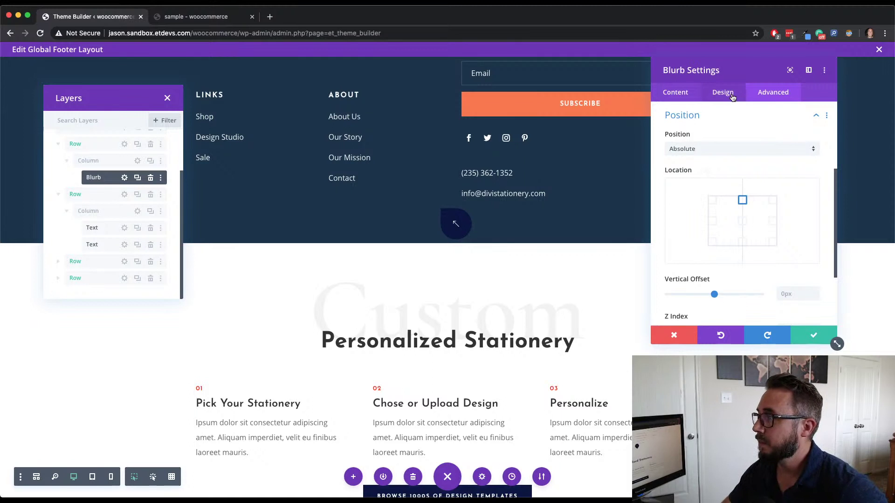
{"action": "left_click", "coordinate": [724, 93]}
{"action": "scroll", "coordinate": [742, 266], "scroll_direction": "down", "scroll_amount": 5}
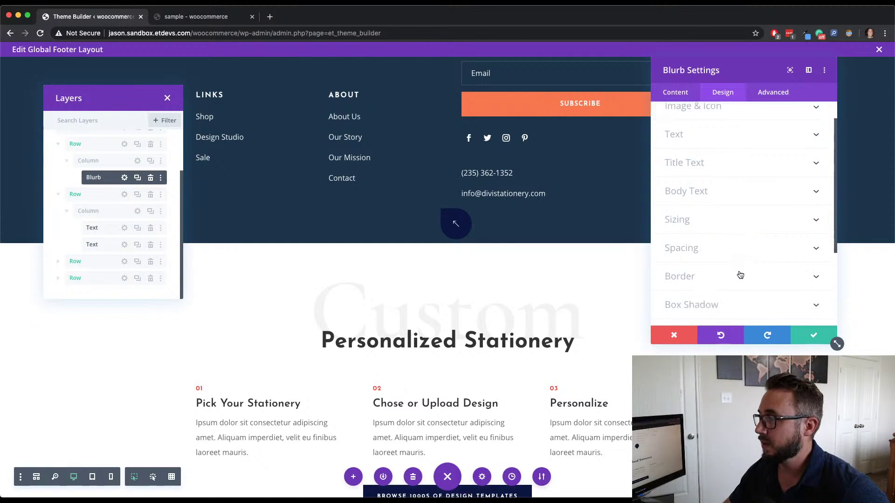
{"action": "left_click", "coordinate": [738, 282]}
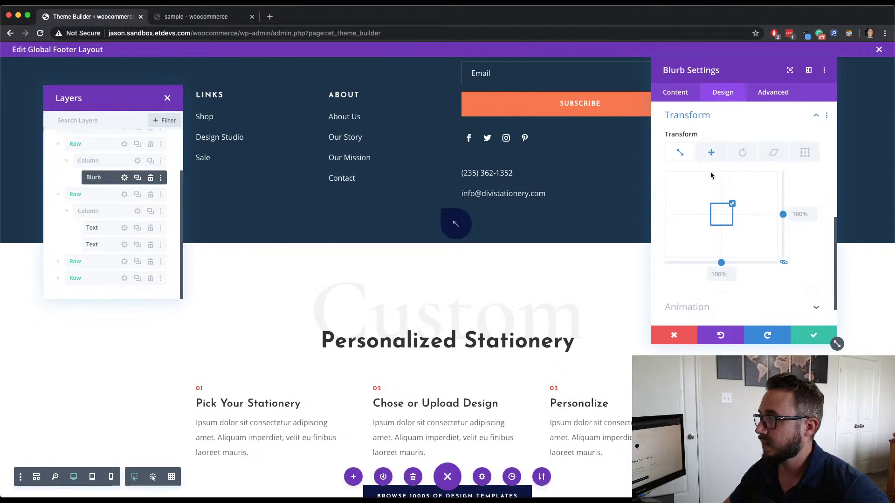
{"action": "left_click", "coordinate": [714, 154]}
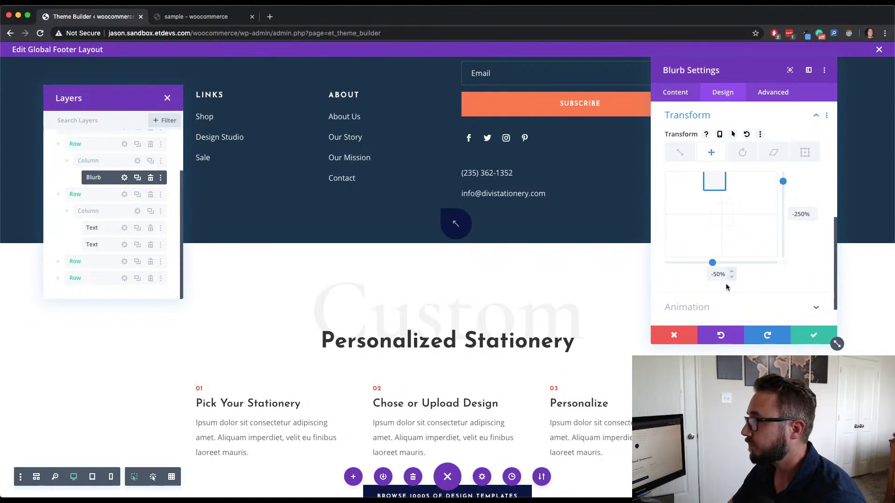
{"action": "scroll", "coordinate": [794, 260], "scroll_direction": "up", "scroll_amount": 1}
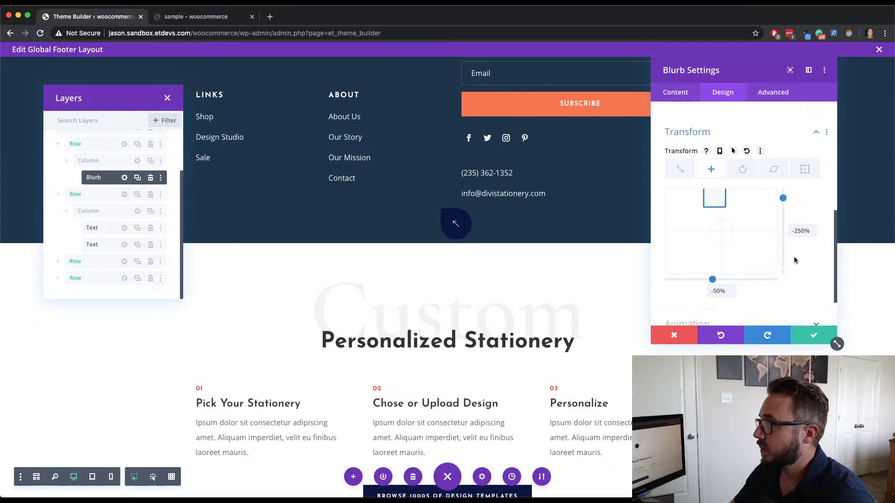
{"action": "scroll", "coordinate": [795, 260], "scroll_direction": "up", "scroll_amount": 1}
{"action": "scroll", "coordinate": [794, 260], "scroll_direction": "down", "scroll_amount": 2}
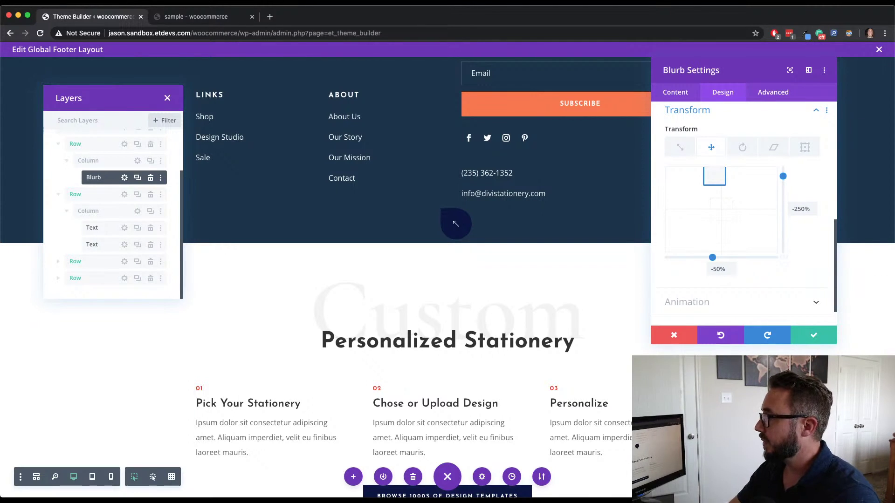
Rotate the blurb 45deg around its first rotation axis in the transform options
{"action": "left_click", "coordinate": [743, 149]}
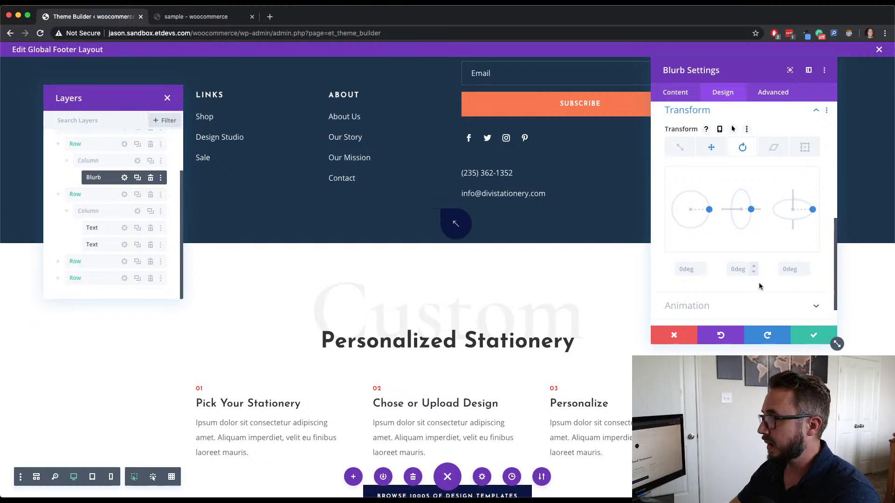
{"action": "left_click", "coordinate": [688, 269]}
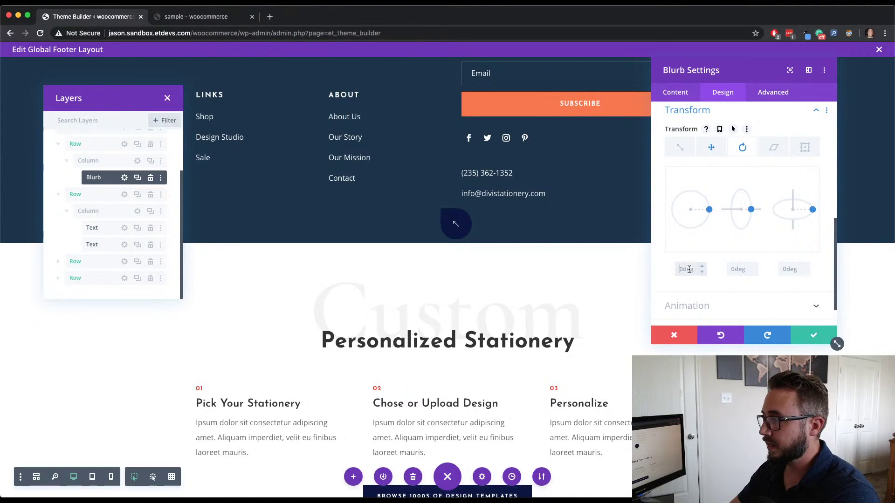
{"action": "type", "text": "45deg"}
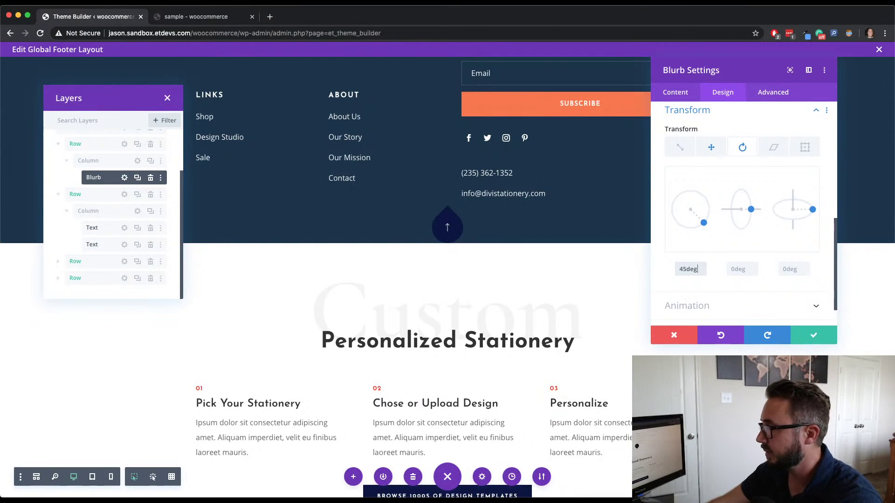
{"action": "double_click", "coordinate": [691, 269]}
{"action": "key", "text": "BackSpace"}
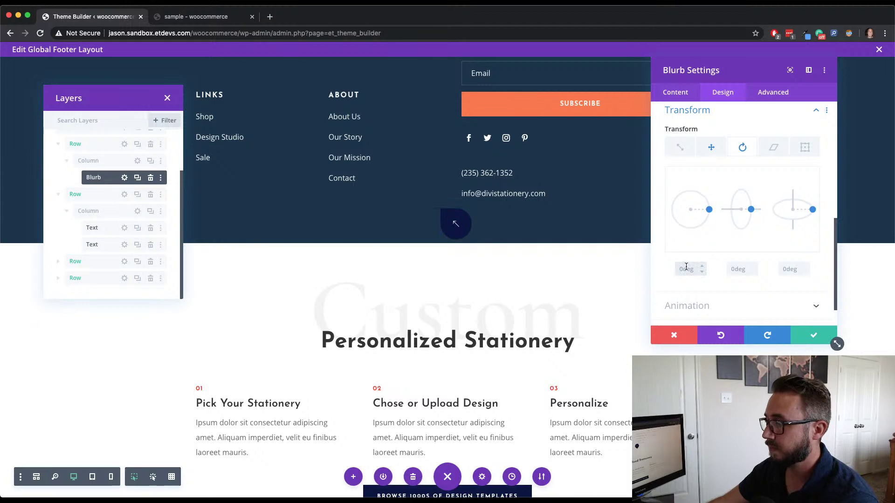
{"action": "type", "text": "45"}
{"action": "key", "text": "Return"}
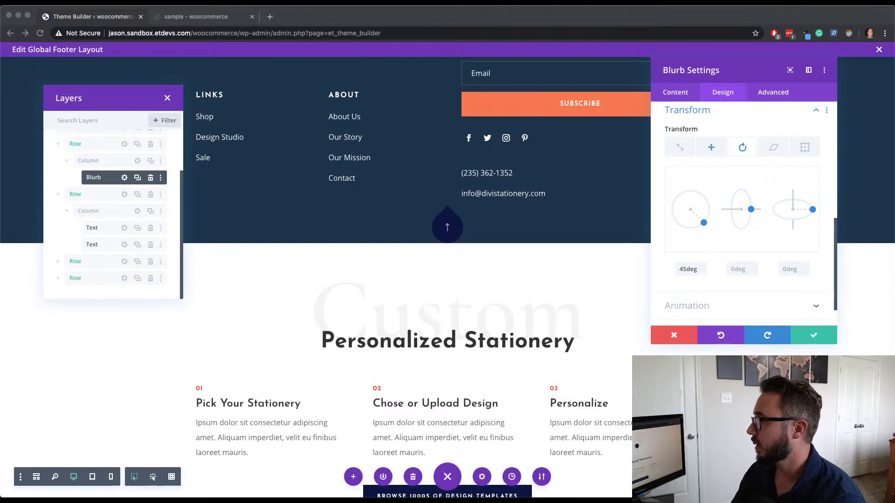
Set the blurb's image/icon animation to No Animation
{"action": "scroll", "coordinate": [773, 266], "scroll_direction": "down", "scroll_amount": 2}
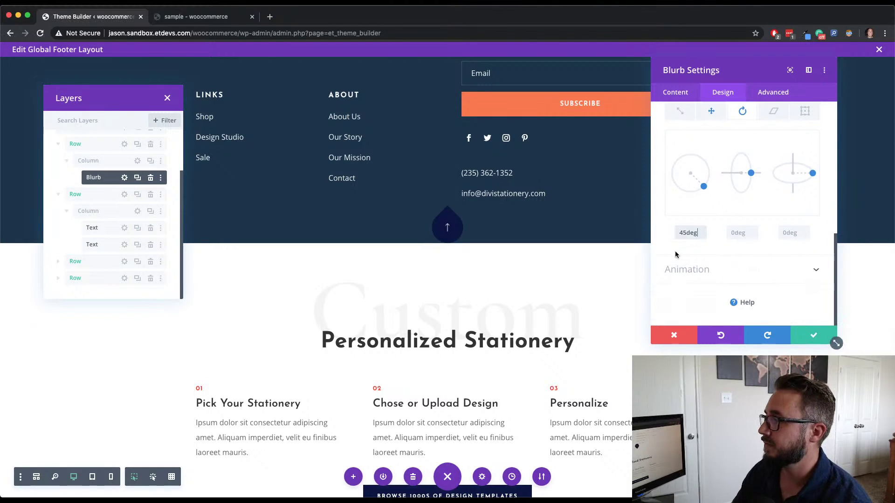
{"action": "left_click", "coordinate": [728, 272]}
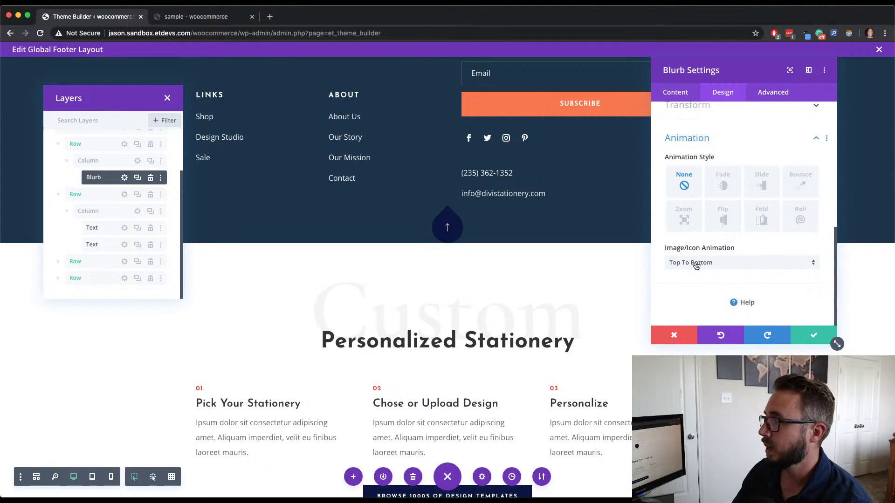
{"action": "left_click", "coordinate": [722, 266]}
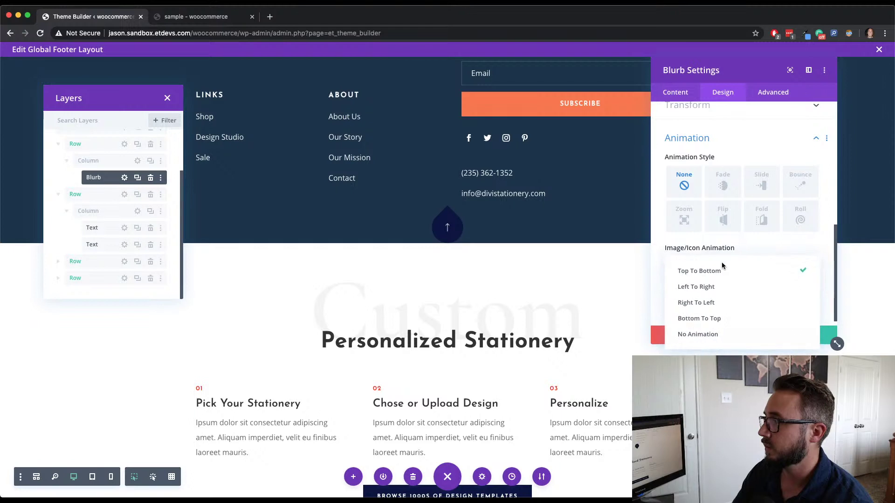
{"action": "left_click", "coordinate": [725, 335]}
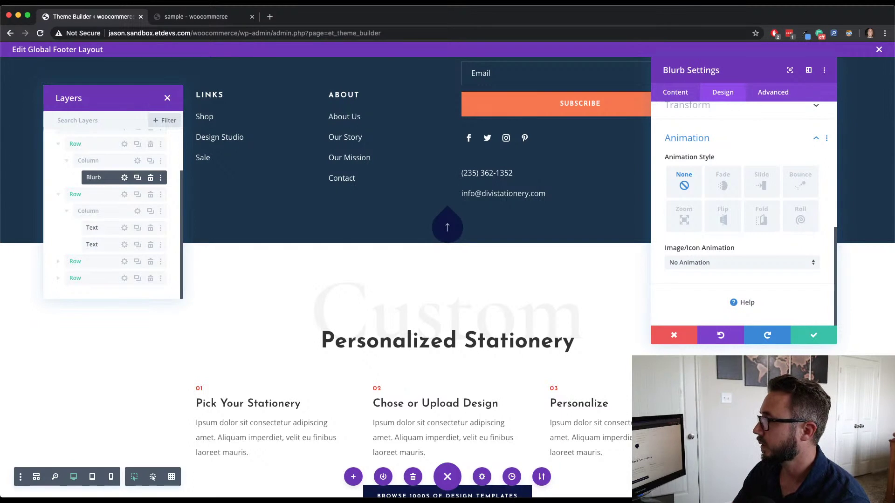
Give the blurb the CSS class drawer-target and save the blurb settings
{"action": "left_click", "coordinate": [781, 95]}
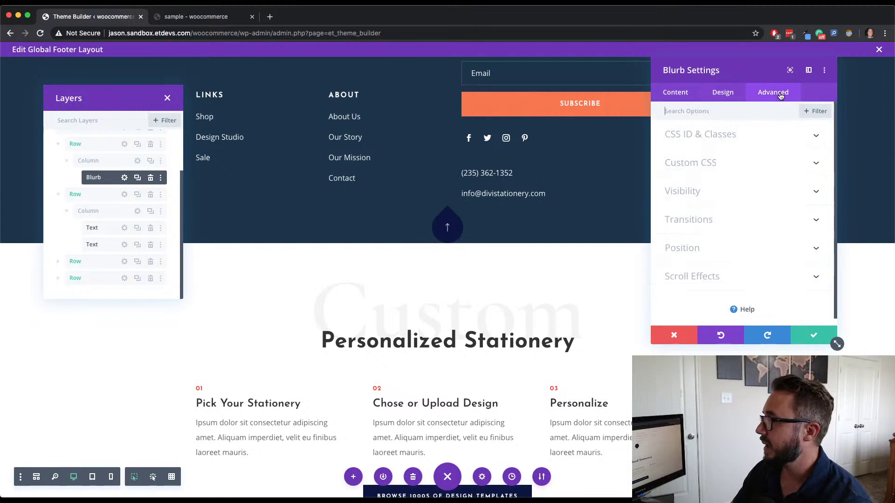
{"action": "left_click", "coordinate": [743, 142]}
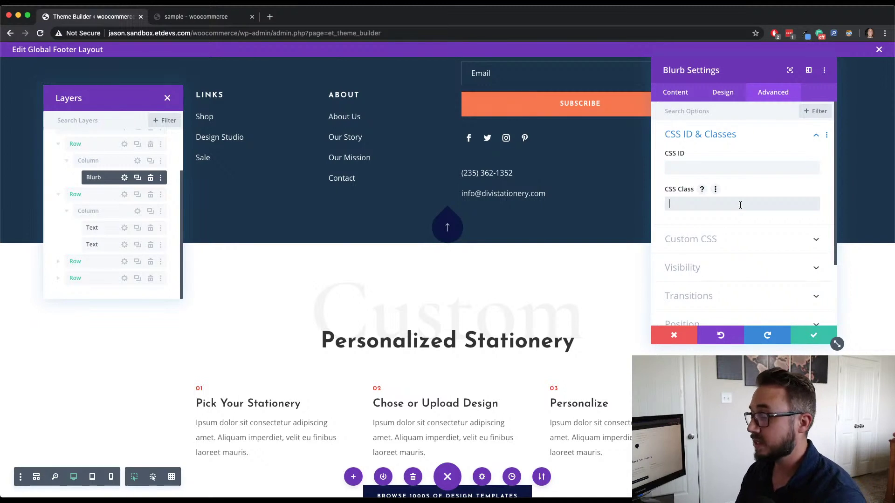
{"action": "left_click", "coordinate": [740, 204]}
{"action": "type", "text": "drawer"}
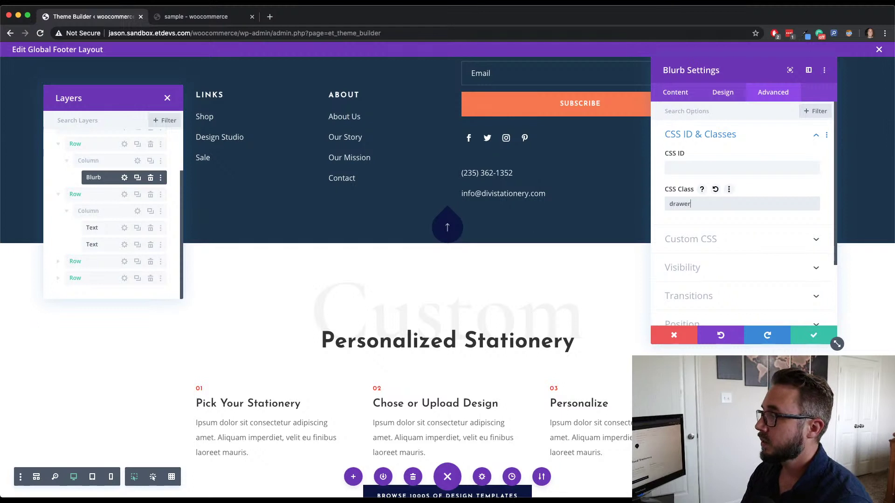
{"action": "type", "text": "-target"}
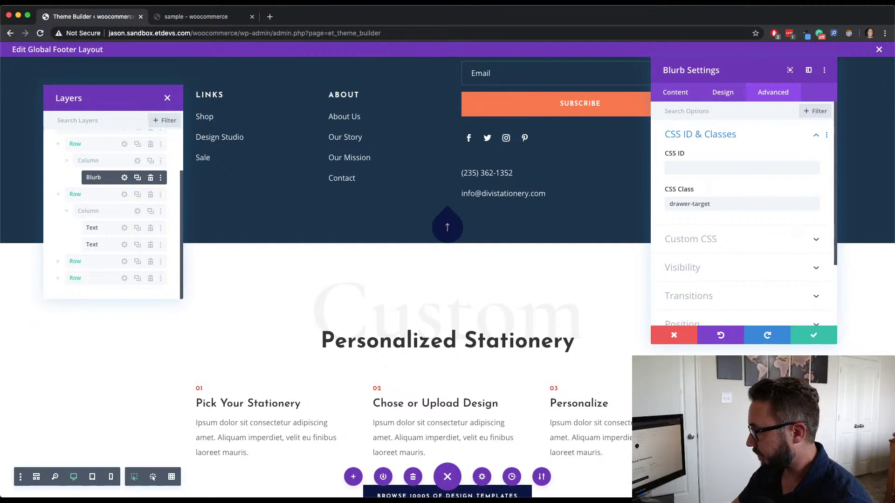
{"action": "left_click", "coordinate": [819, 337]}
{"action": "left_click", "coordinate": [815, 337]}
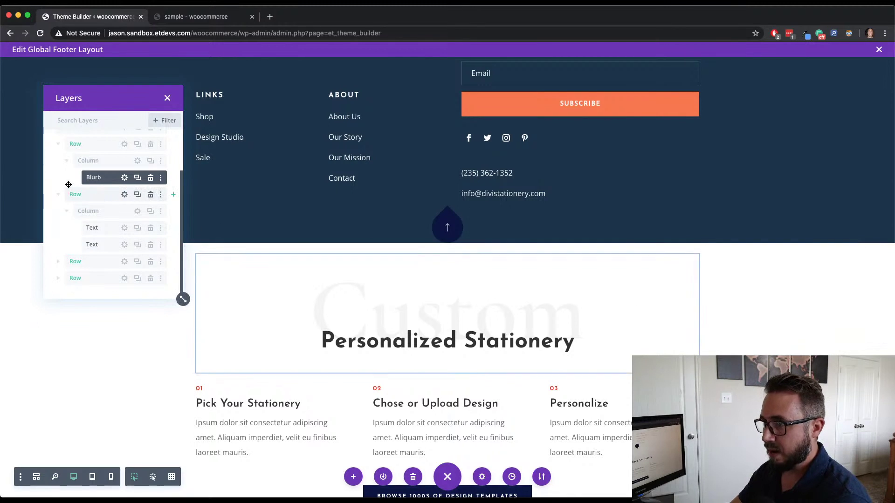
Set the Footer Drawer section's vertical transform translate value to 100%
{"action": "scroll", "coordinate": [68, 180], "scroll_direction": "up", "scroll_amount": 2}
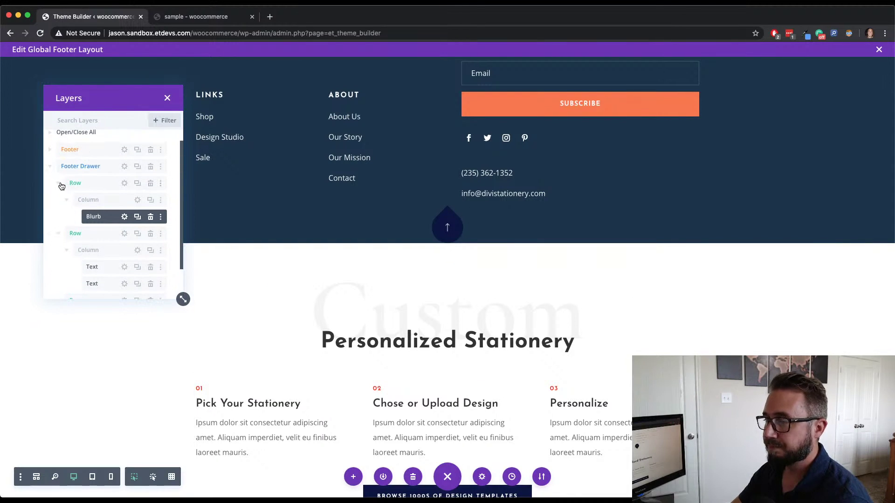
{"action": "left_click", "coordinate": [58, 233]}
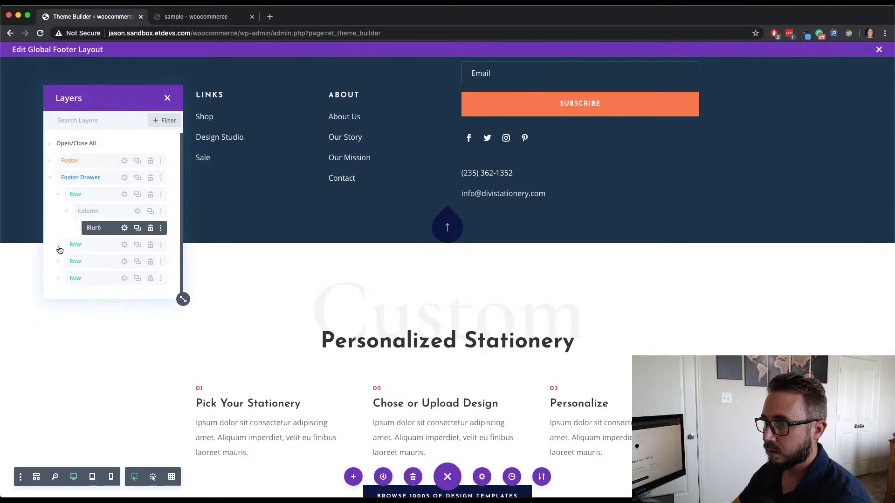
{"action": "left_click", "coordinate": [124, 178]}
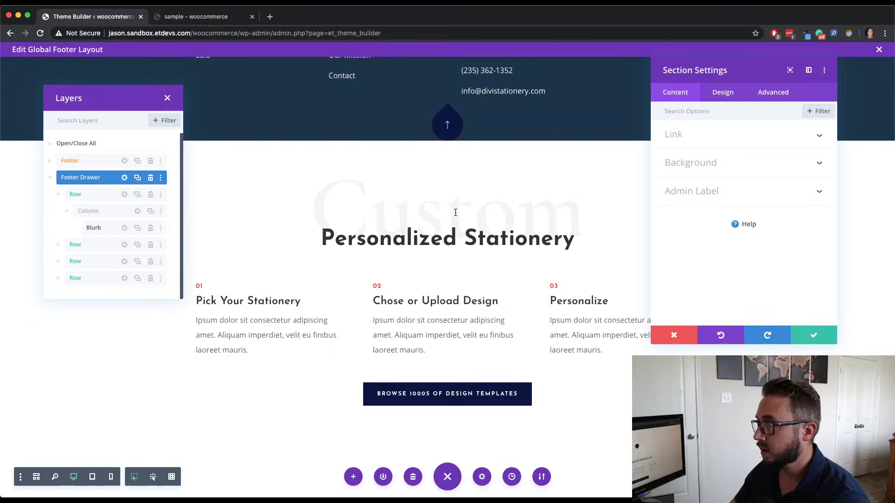
{"action": "left_click", "coordinate": [717, 93]}
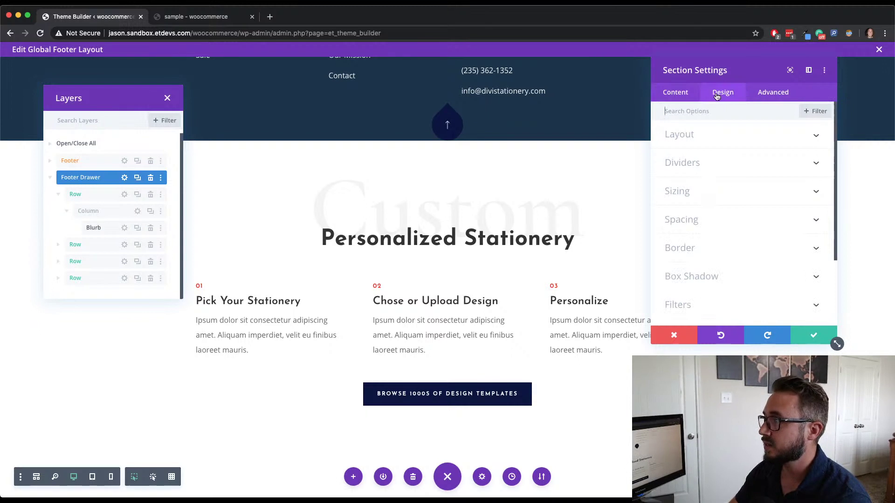
{"action": "scroll", "coordinate": [720, 274], "scroll_direction": "down", "scroll_amount": 3}
{"action": "left_click", "coordinate": [720, 257]}
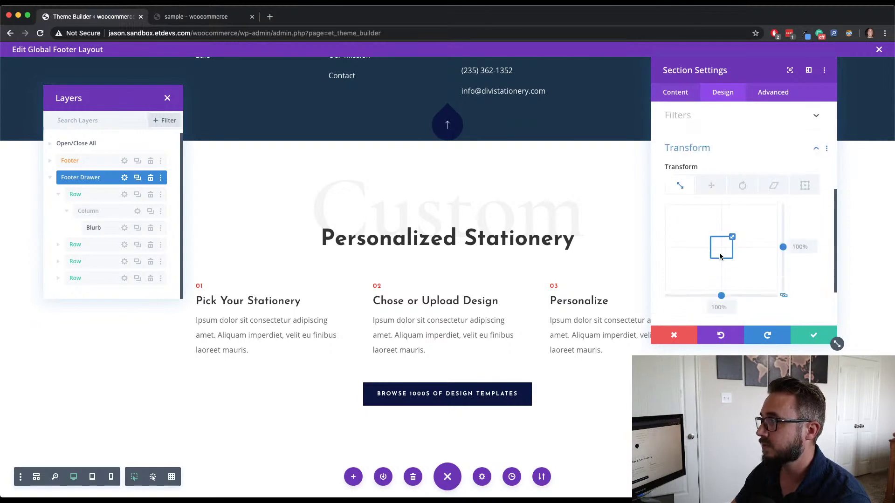
{"action": "left_click", "coordinate": [721, 155]}
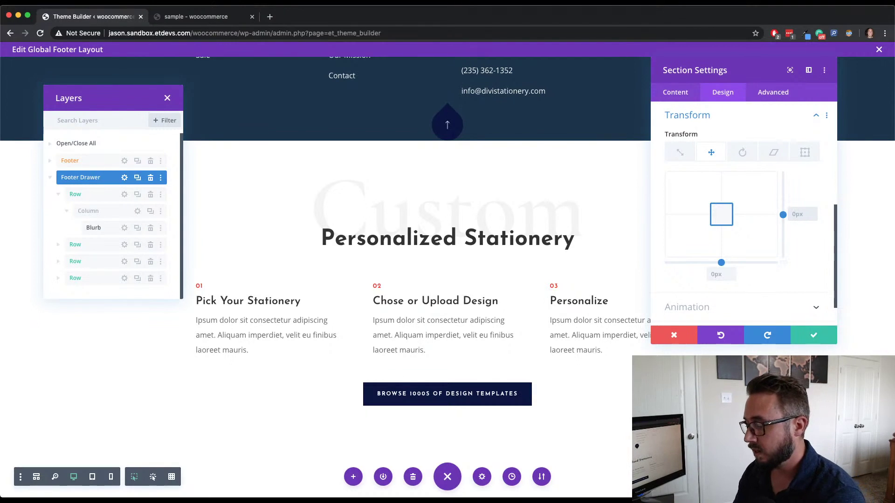
{"action": "type", "text": "100%"}
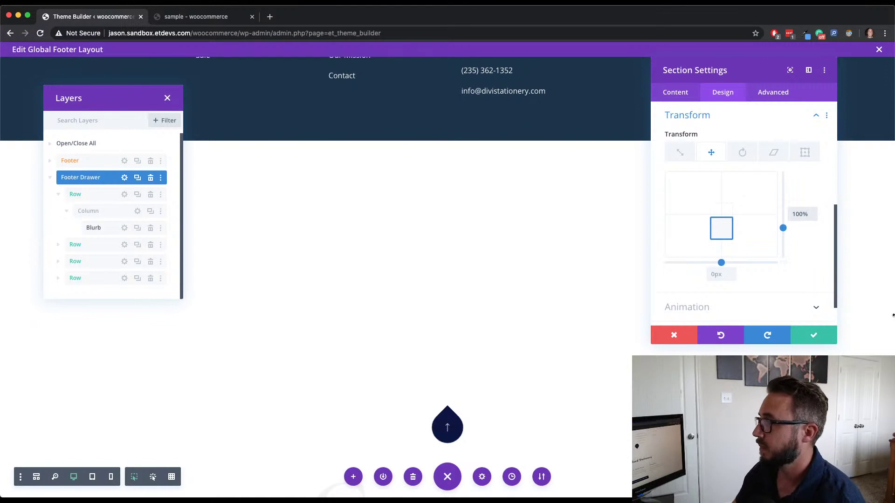
Set the Footer Drawer section's position to Fixed with the bottom-left location
{"action": "left_click", "coordinate": [769, 96]}
{"action": "left_click", "coordinate": [731, 248]}
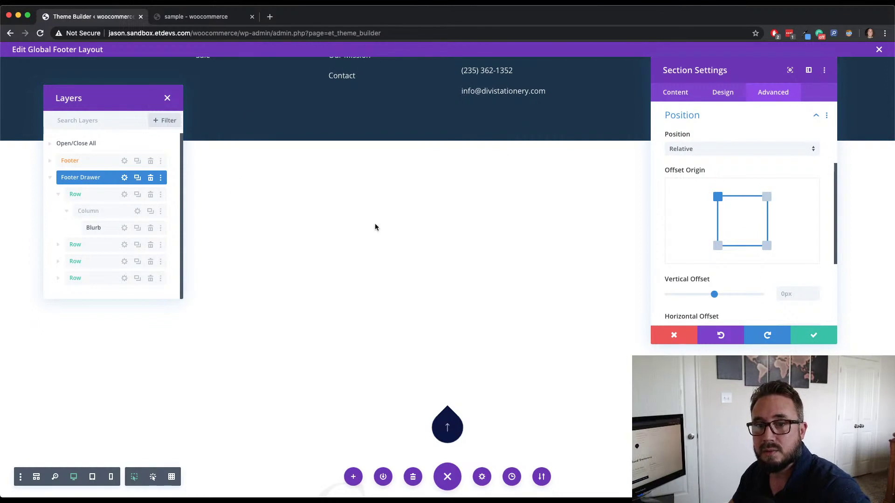
{"action": "scroll", "coordinate": [796, 241], "scroll_direction": "down", "scroll_amount": 2}
{"action": "mouse_move", "coordinate": [796, 243]}
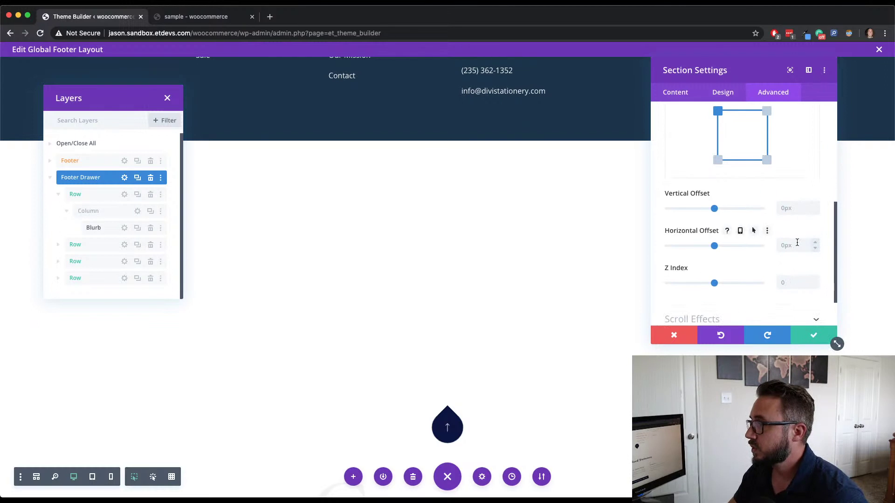
{"action": "scroll", "coordinate": [797, 242], "scroll_direction": "up", "scroll_amount": 2}
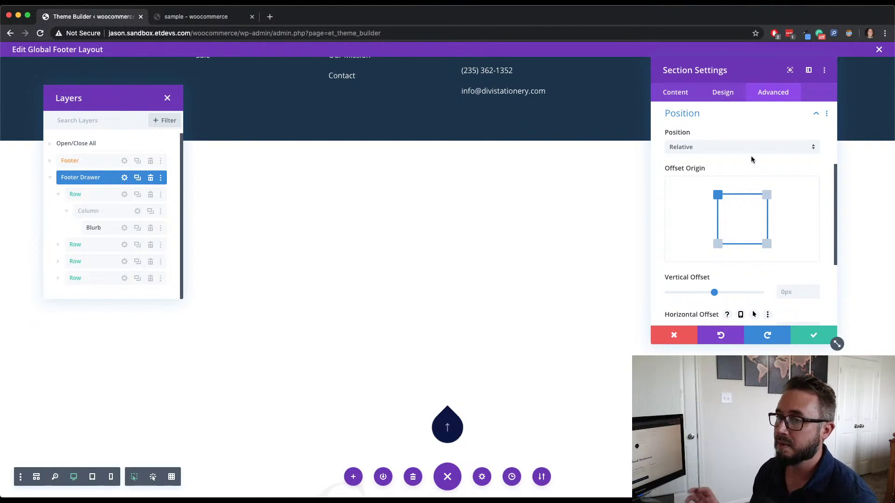
{"action": "left_click", "coordinate": [743, 147]}
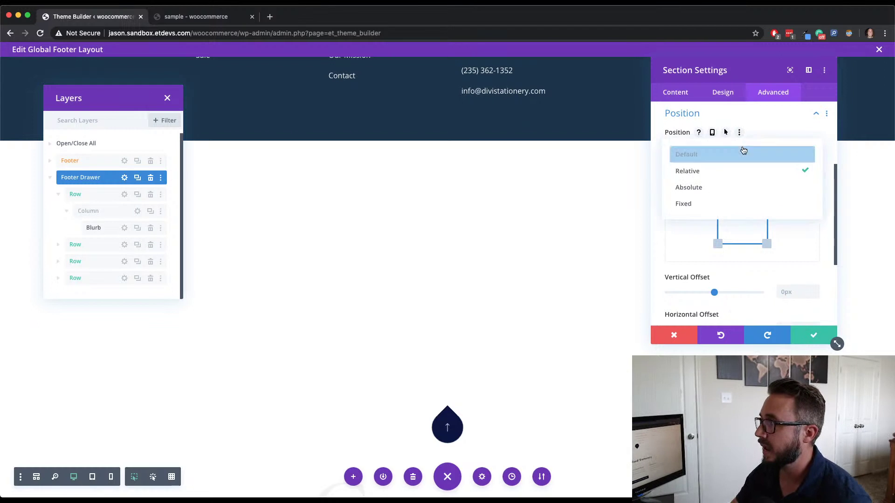
{"action": "left_click", "coordinate": [732, 200]}
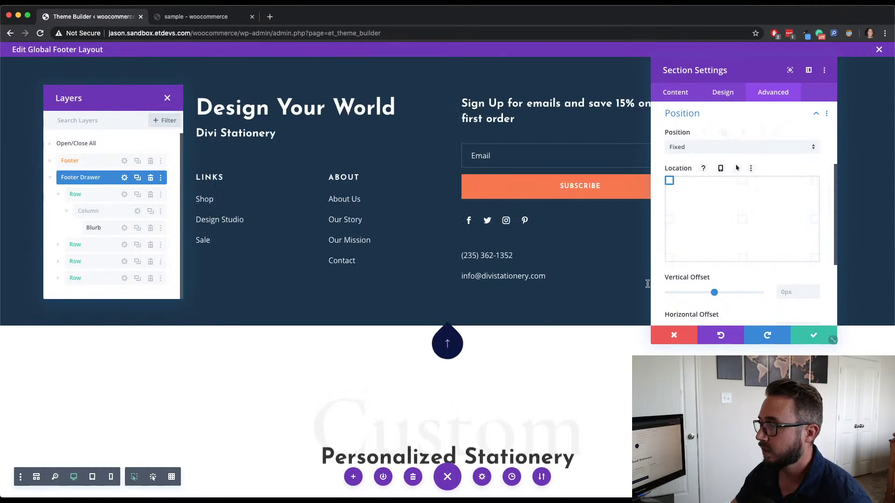
{"action": "left_click", "coordinate": [670, 260]}
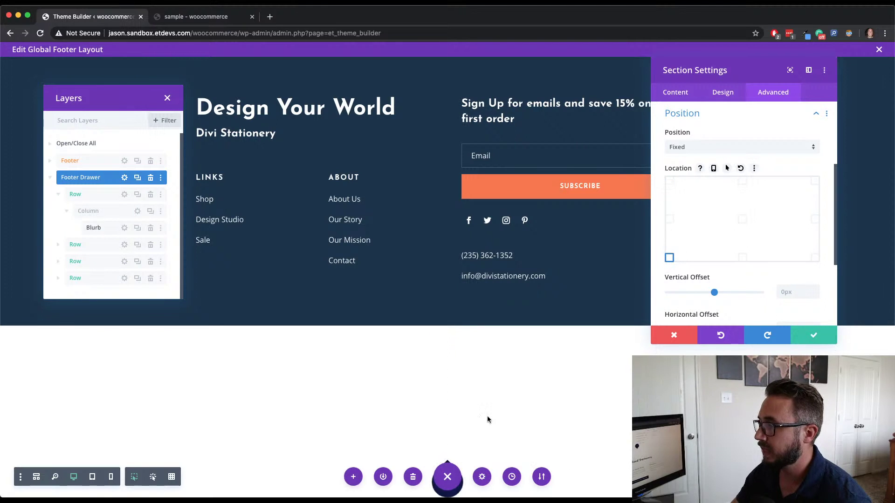
Dock the builder's settings bar vertically along the page's left edge, clear of the arrow toggle
{"action": "left_click", "coordinate": [447, 478]}
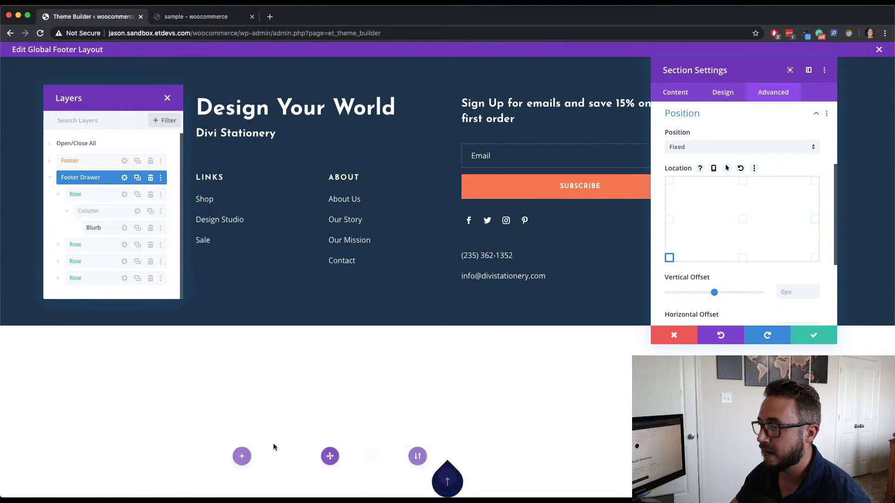
{"action": "left_click", "coordinate": [21, 277]}
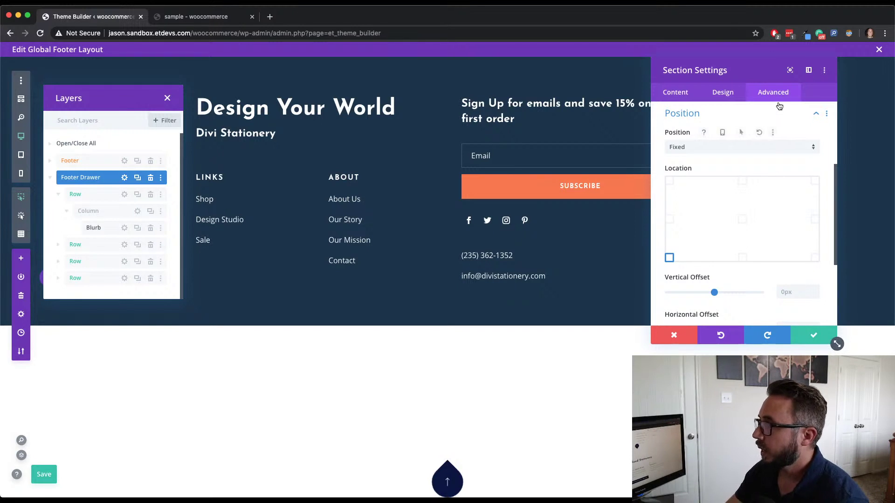
Give the Footer Drawer section the CSS class has-transform
{"action": "left_click", "coordinate": [761, 117]}
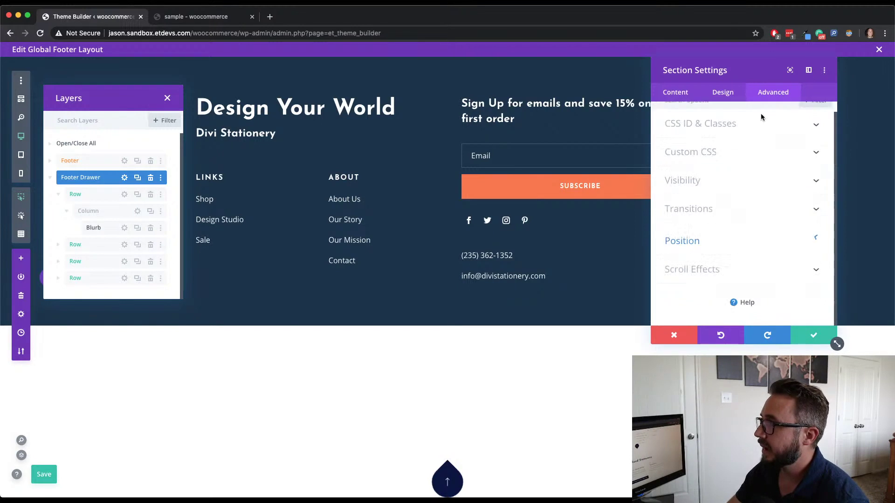
{"action": "left_click", "coordinate": [744, 134]}
{"action": "left_click", "coordinate": [712, 204]}
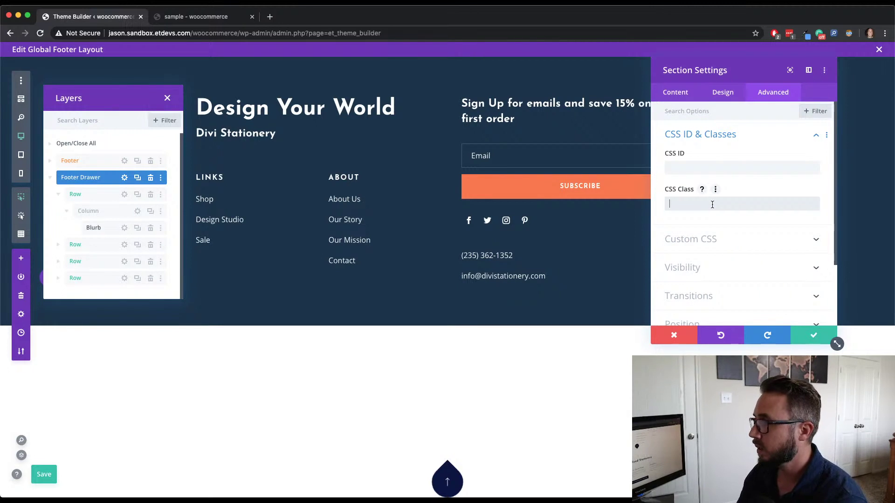
{"action": "type", "text": "has"}
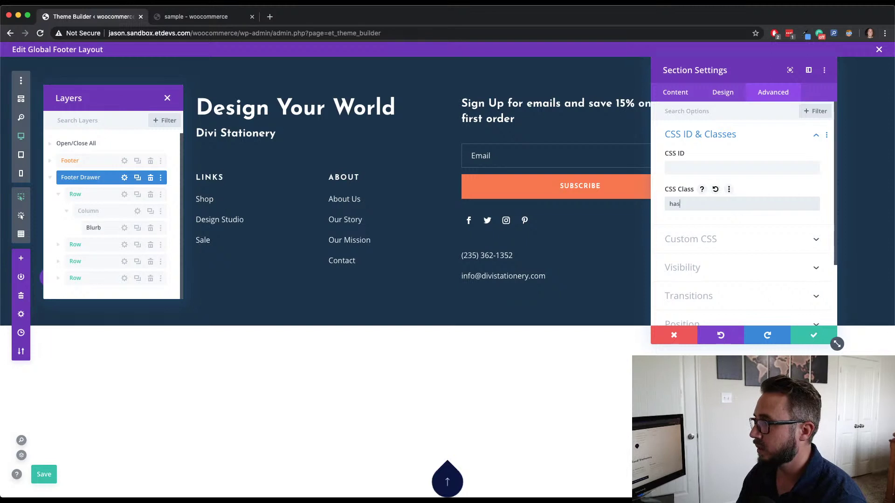
{"action": "type", "text": "-"}
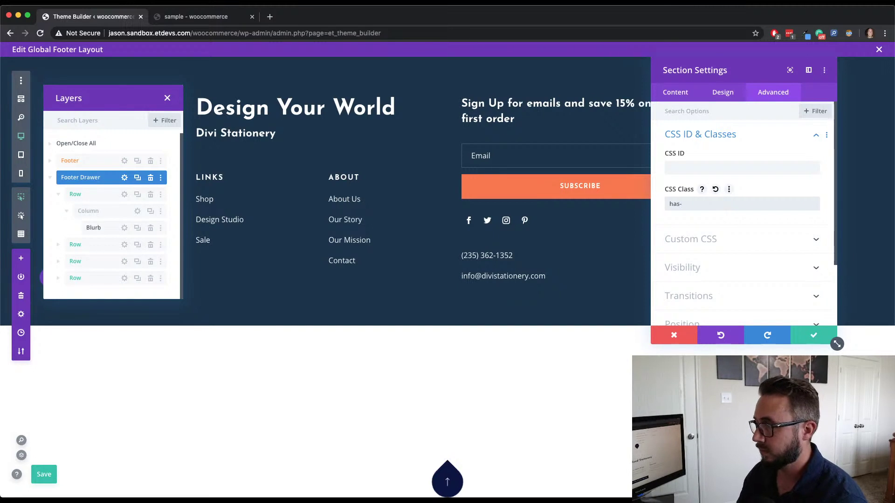
{"action": "type", "text": "tr"}
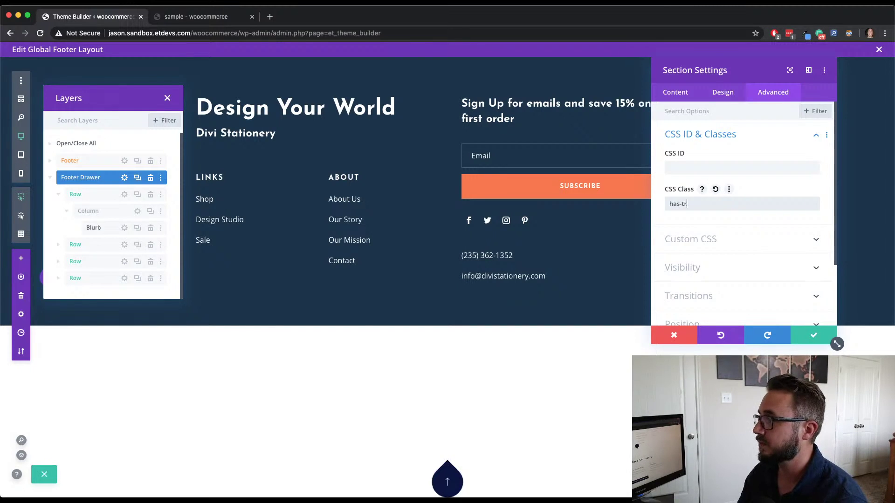
{"action": "type", "text": "ansform"}
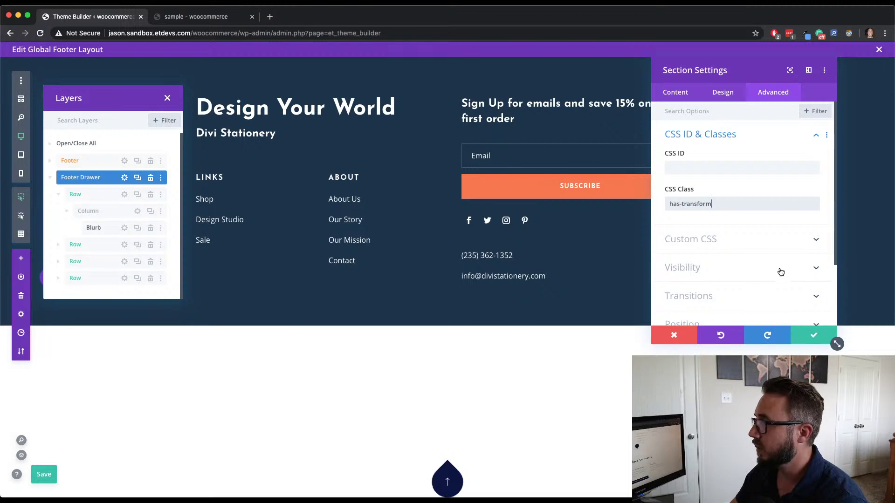
Set the Footer Drawer section's Z Index to 13 and save the section settings
{"action": "scroll", "coordinate": [779, 269], "scroll_direction": "down", "scroll_amount": 3}
{"action": "left_click", "coordinate": [736, 250]}
{"action": "scroll", "coordinate": [736, 250], "scroll_direction": "down", "scroll_amount": 2}
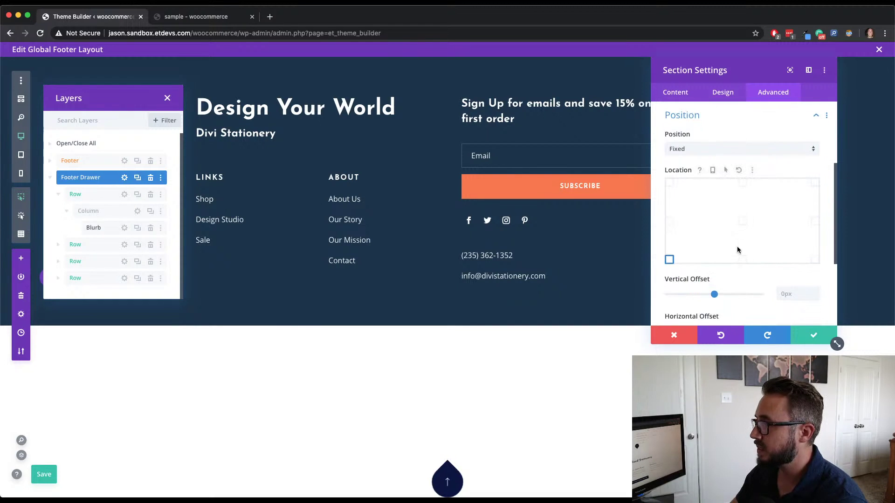
{"action": "scroll", "coordinate": [755, 270], "scroll_direction": "down", "scroll_amount": 3}
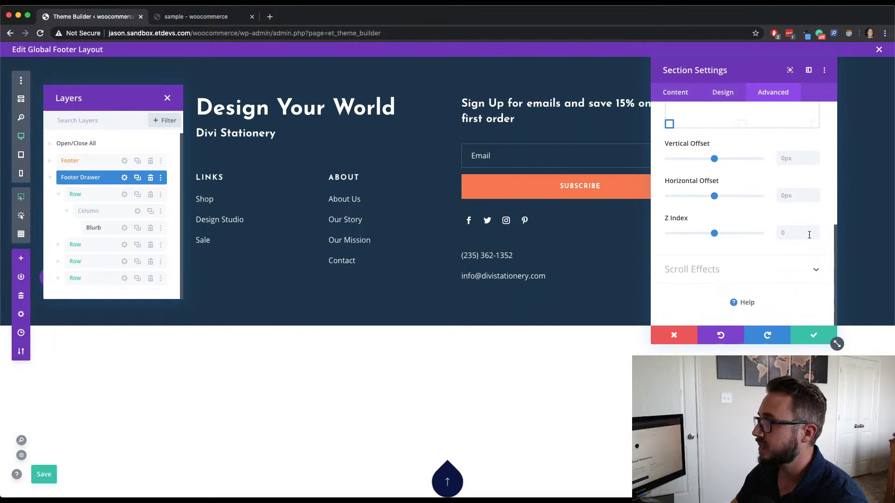
{"action": "left_click", "coordinate": [795, 233]}
{"action": "type", "text": "13"}
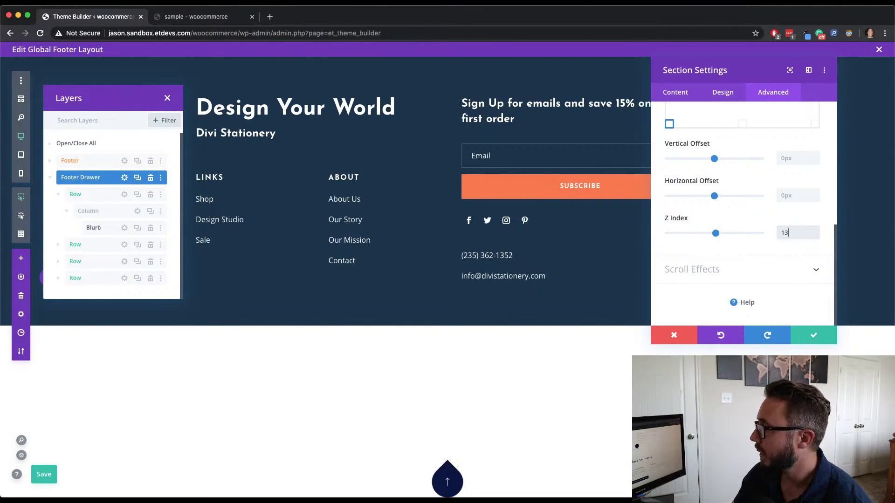
{"action": "left_click", "coordinate": [810, 335]}
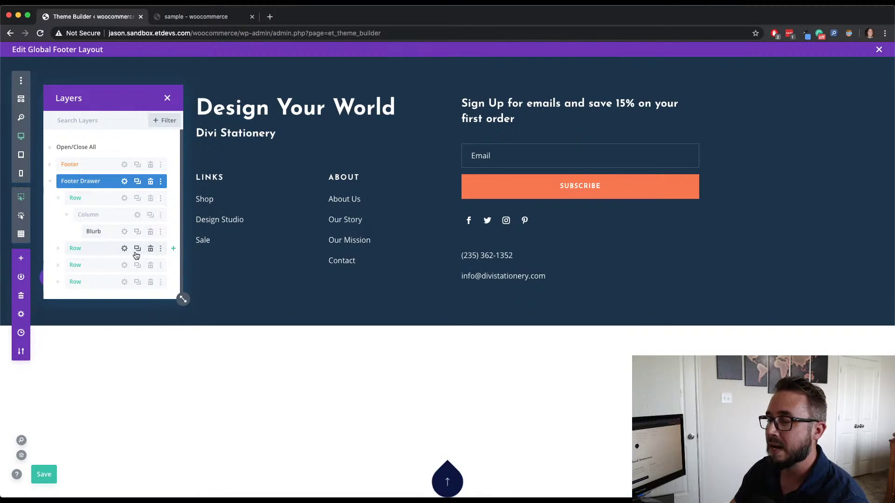
Check the finished drawer on the sample page by closing and reopening it with its arrow toggle, and return to the Theme Builder
{"action": "left_click", "coordinate": [195, 19]}
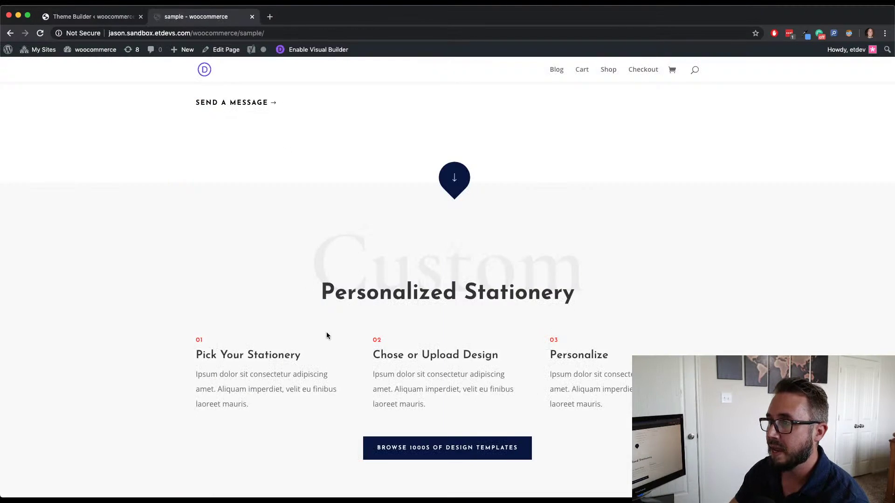
{"action": "left_click", "coordinate": [455, 182]}
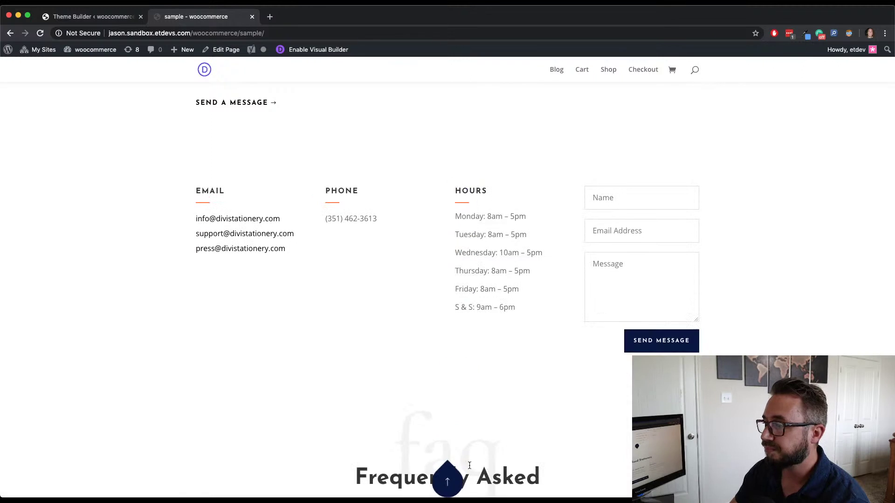
{"action": "left_click", "coordinate": [452, 485]}
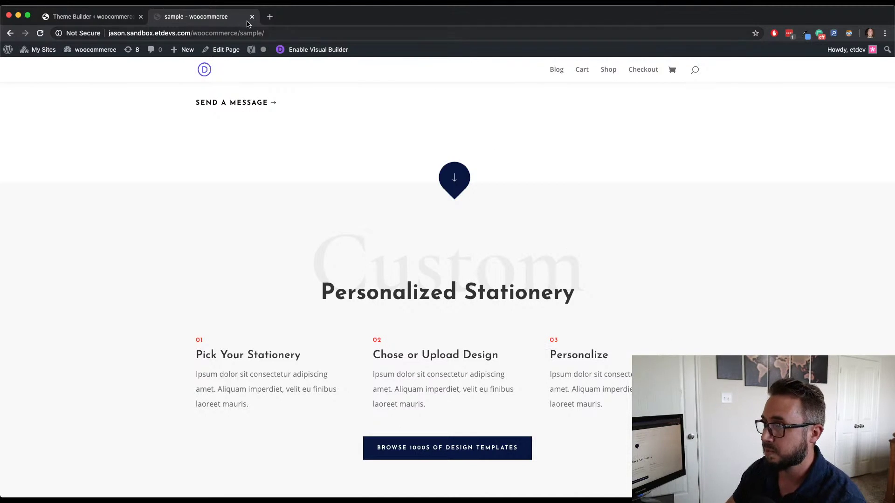
{"action": "left_click", "coordinate": [116, 17]}
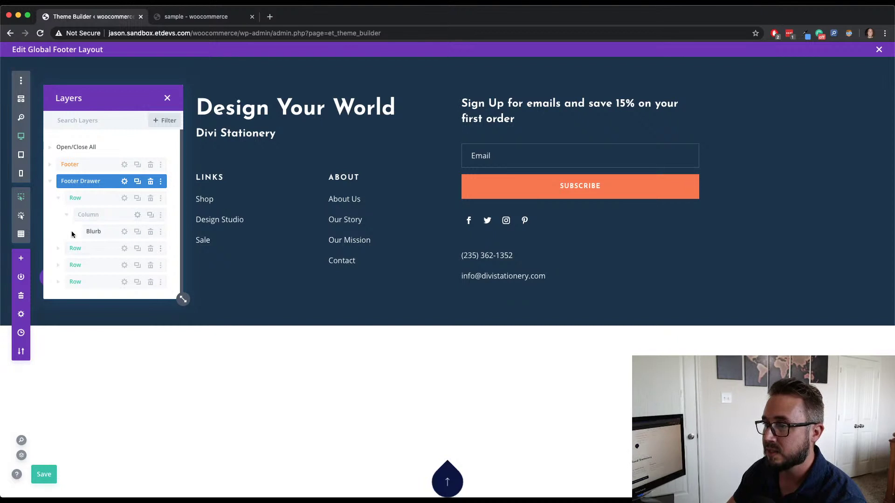
Disable the Footer Drawer's third row, the three-column one, on Phone and Tablet, and save the row settings
{"action": "scroll", "coordinate": [65, 240], "scroll_direction": "down", "scroll_amount": 1}
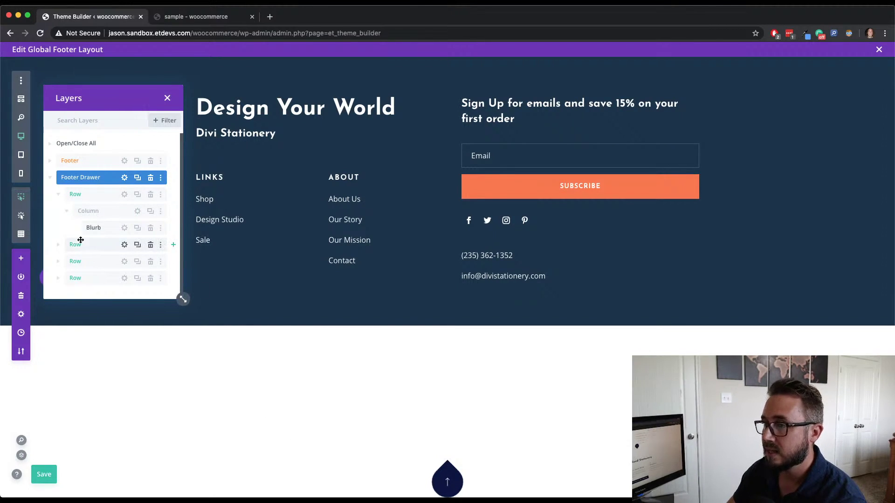
{"action": "left_click", "coordinate": [57, 245]}
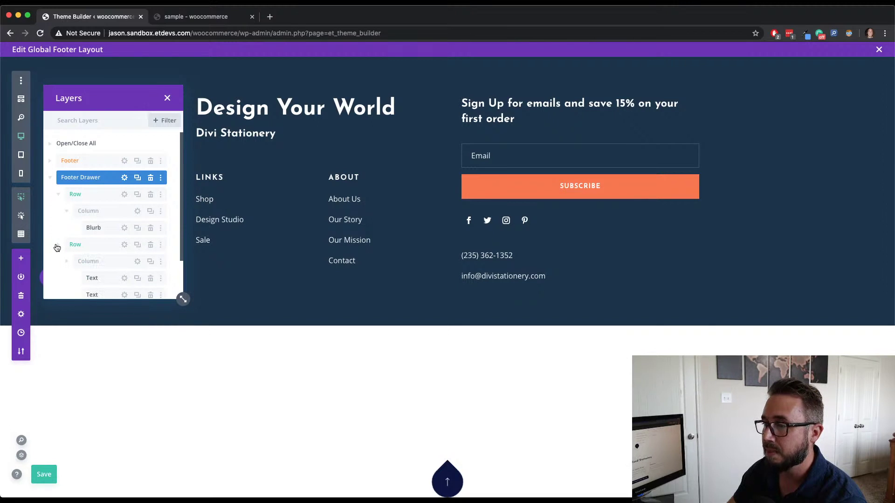
{"action": "left_click", "coordinate": [56, 245]}
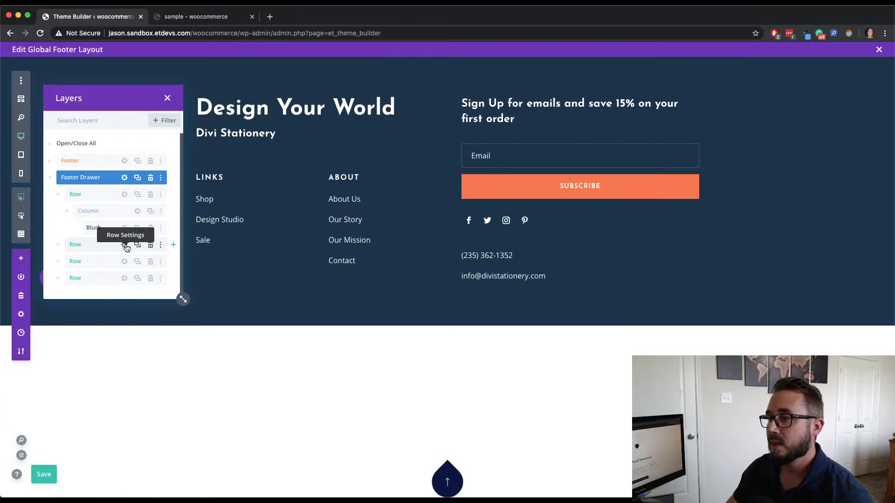
{"action": "left_click", "coordinate": [124, 261]}
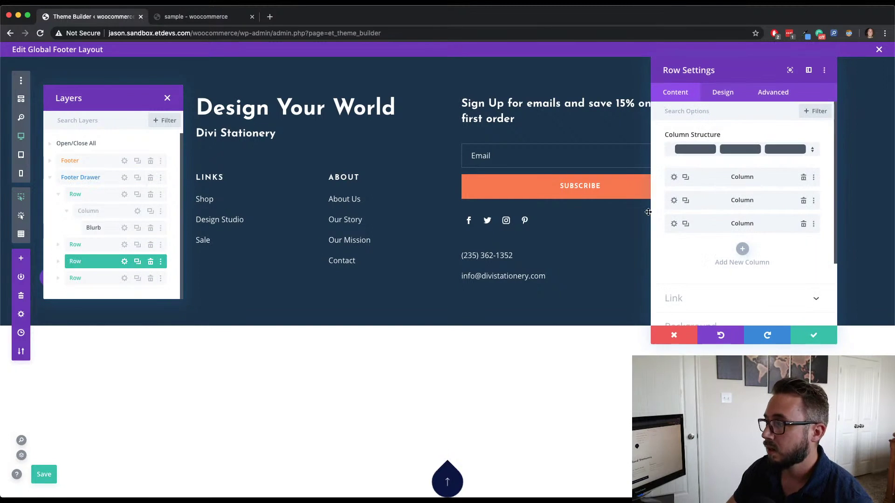
{"action": "left_click", "coordinate": [760, 94]}
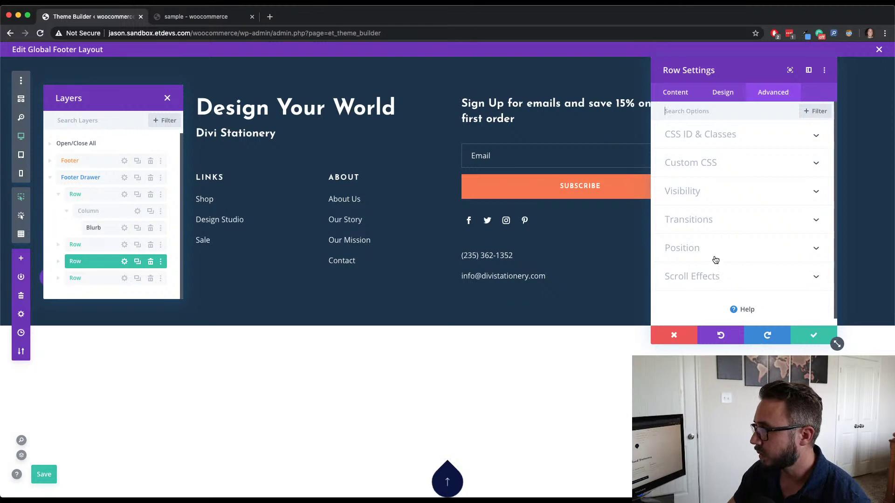
{"action": "left_click", "coordinate": [714, 196]}
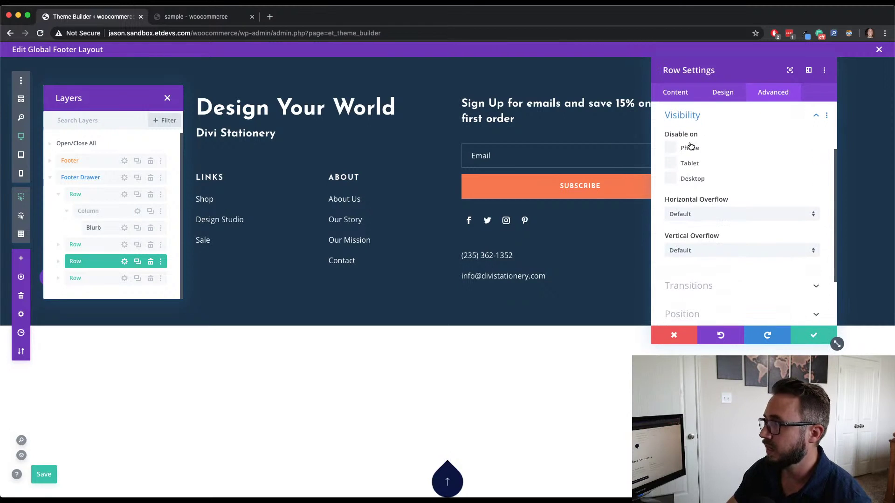
{"action": "left_click", "coordinate": [670, 148]}
{"action": "left_click", "coordinate": [671, 163]}
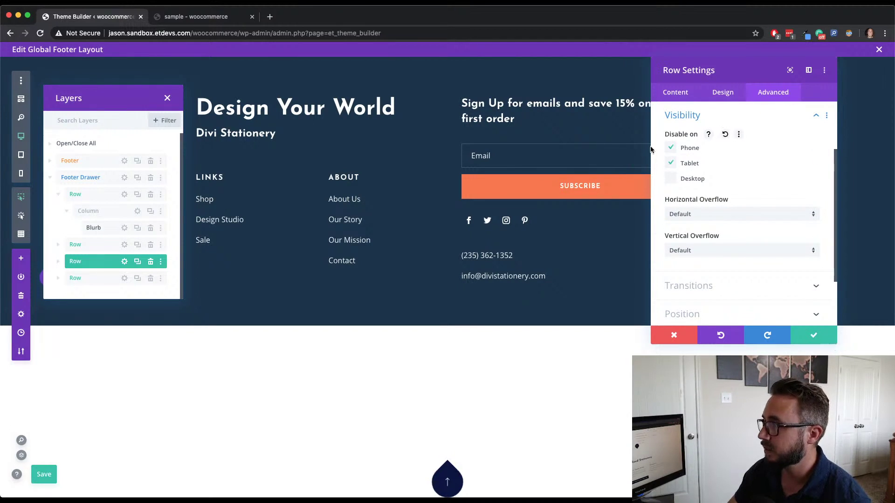
{"action": "left_click", "coordinate": [812, 336]}
Look at the open drawer on the sample page, return to the Theme Builder and save the global footer layout
{"action": "left_click", "coordinate": [219, 17]}
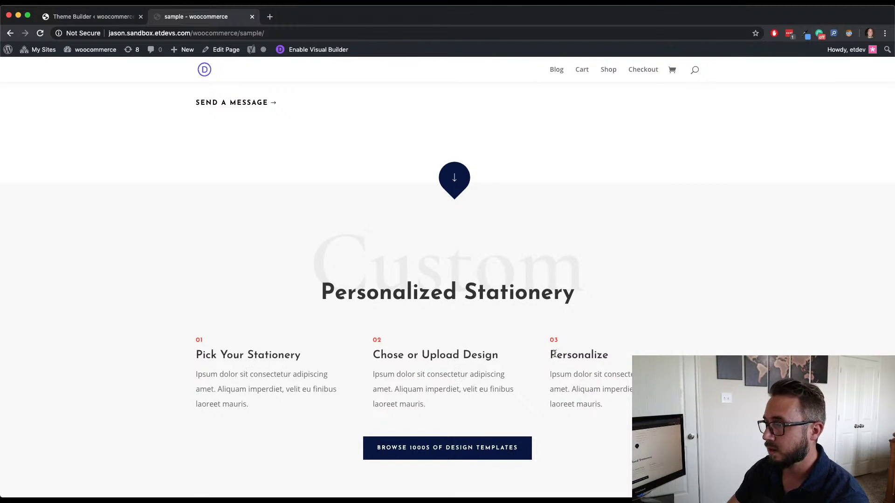
{"action": "left_click", "coordinate": [117, 21]}
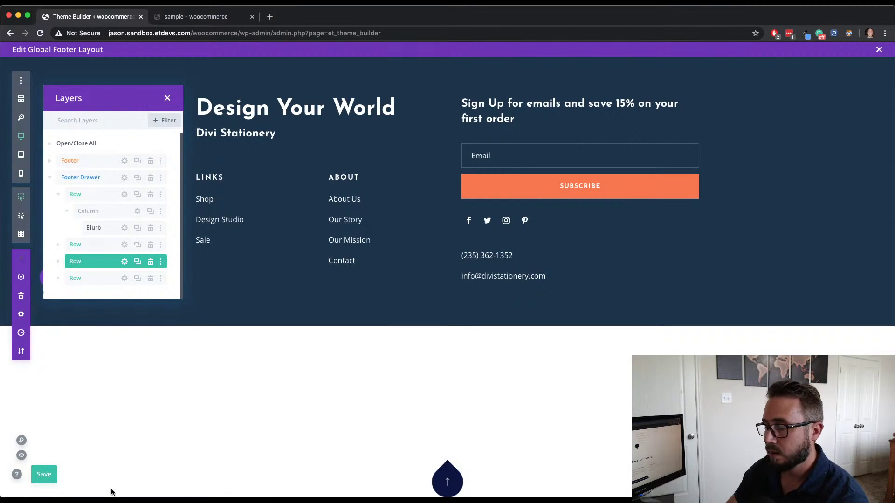
{"action": "left_click", "coordinate": [50, 479]}
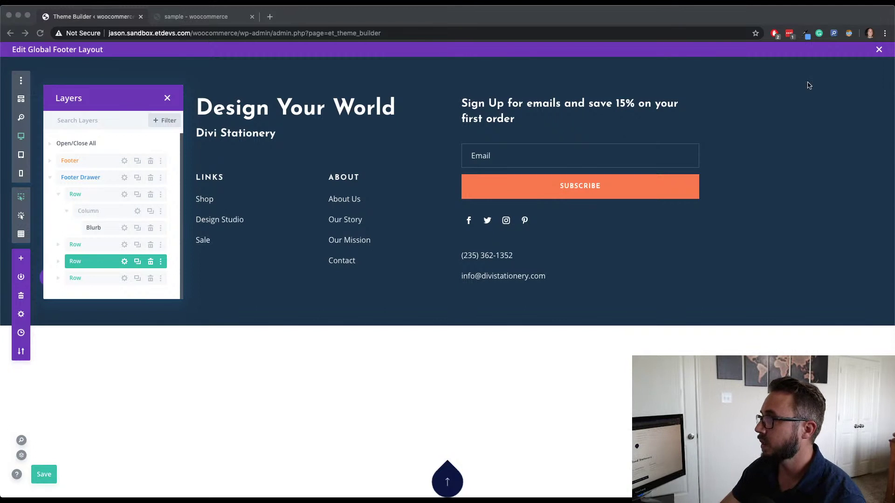
{"action": "left_click", "coordinate": [791, 70]}
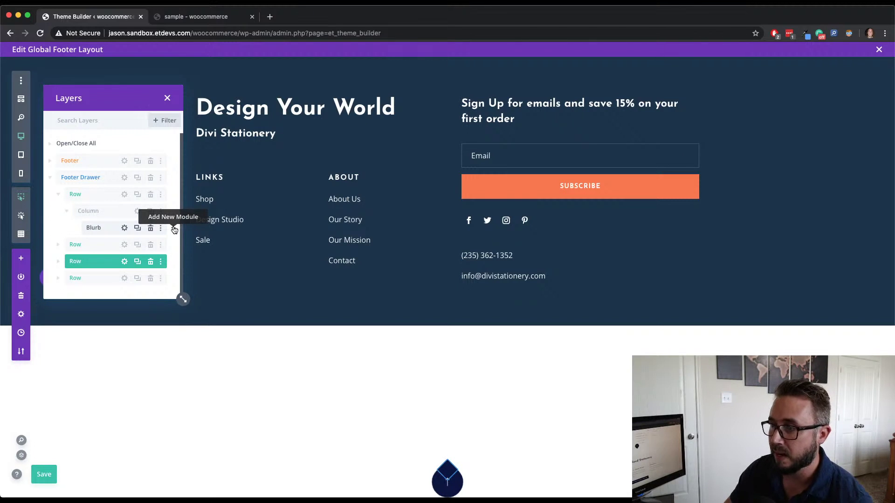
Add a Code module below the arrow blurb in the Footer Drawer's first row and enlarge its settings window
{"action": "left_click", "coordinate": [174, 229]}
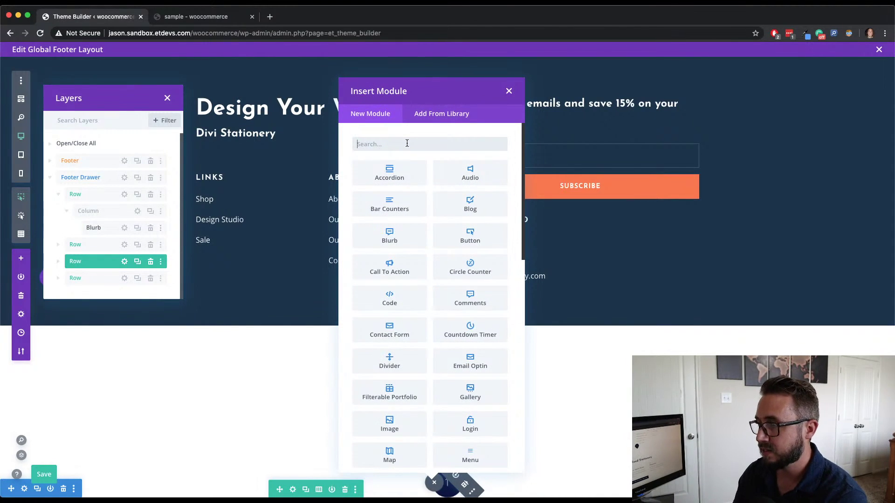
{"action": "type", "text": "code"}
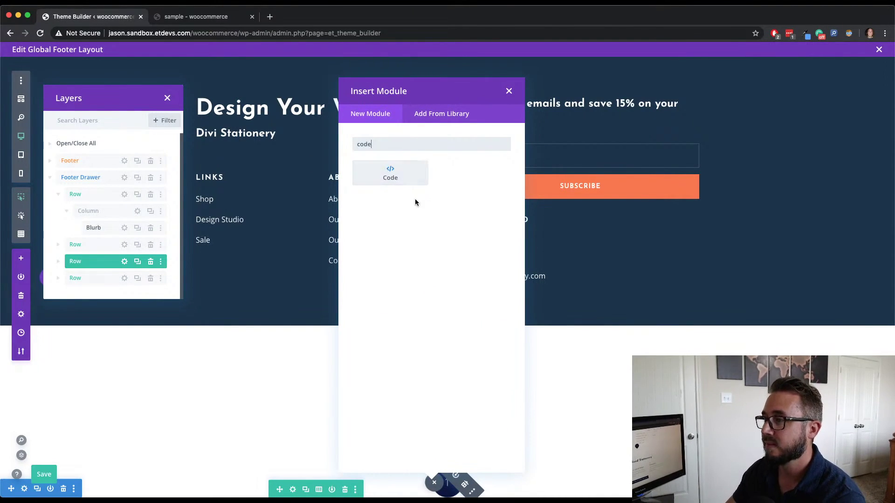
{"action": "left_click", "coordinate": [383, 166]}
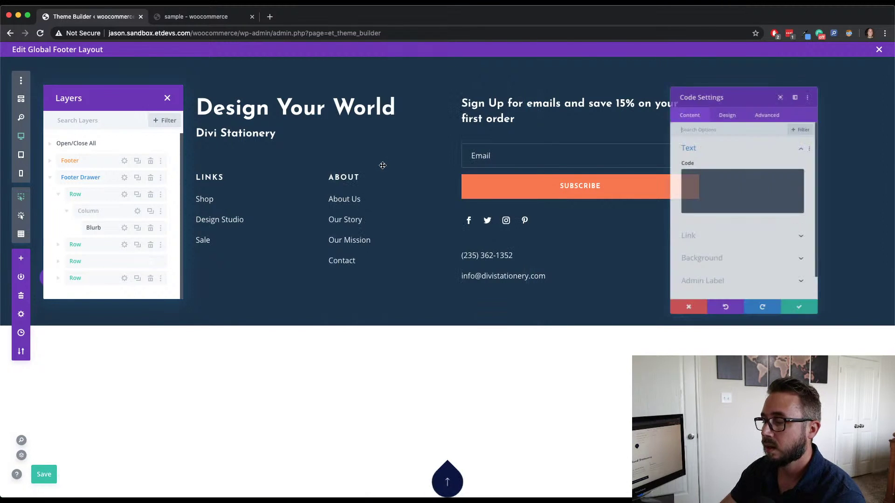
{"action": "left_click_drag", "start_coordinate": [737, 74], "coordinate": [303, 79]}
{"action": "left_click_drag", "start_coordinate": [396, 345], "coordinate": [579, 436]}
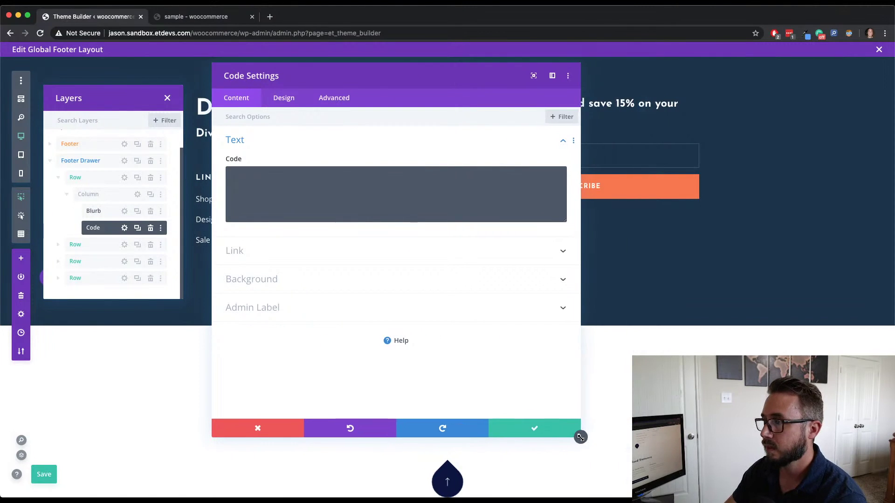
Enter a style block (400ms ease-in-out transition, transform none, rotate(-135deg), pointer cursor) and a jQuery script toggling the animation classes from .drawer-target
{"action": "left_click", "coordinate": [373, 204]}
{"action": "type", "text": "<style>   .has-transform, .drawer-target {     transition: all 400ms ease-in-out;   }   .toggle-drawer-animation {     transform: none !important;   }   .toggle-icon-animation {     transform: rotate(-135deg) !important;   }   .drawer-target {     cursor: pointer;   } </style> <script> (function($) {   $(document).ready(function(){     $('.drawer-target').click(function(){       $(this).toggleClass('toggle-icon-animation');       $('.has-transform').toggleClass('toggle-drawer-animation');     });   }); })( jQuery ); </script>"}
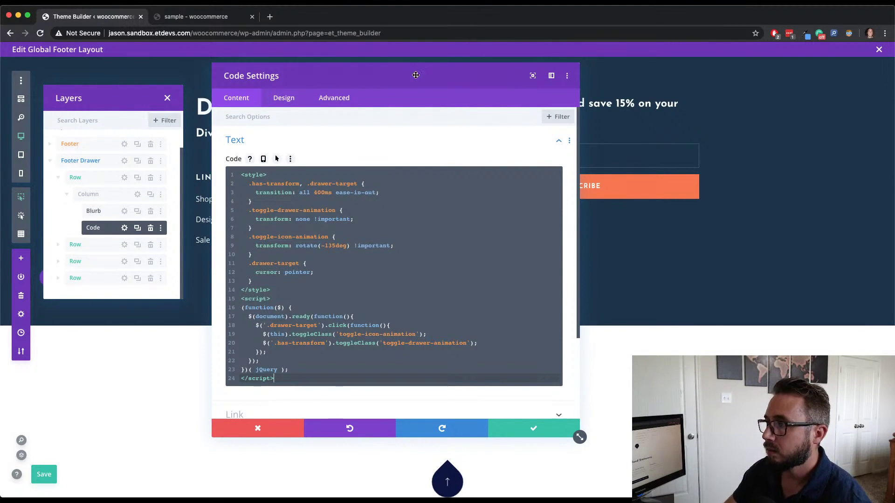
{"action": "left_click_drag", "start_coordinate": [393, 137], "coordinate": [425, 131]}
{"action": "left_click", "coordinate": [423, 145]}
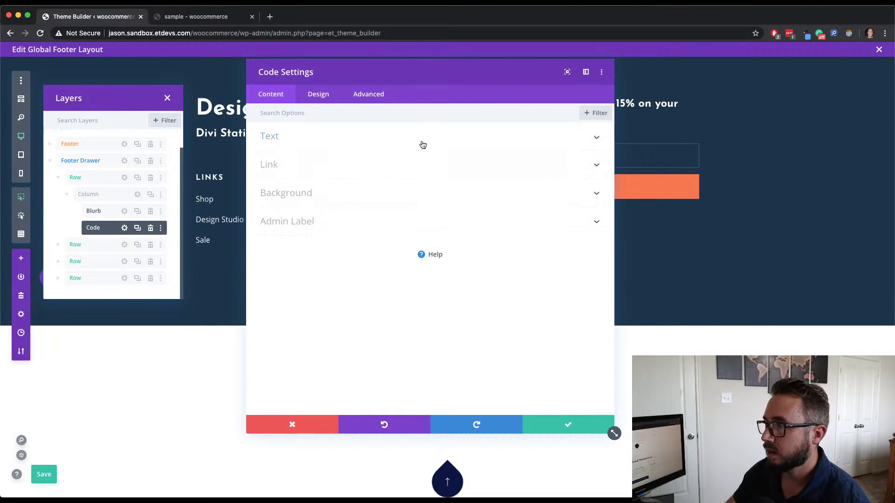
{"action": "left_click", "coordinate": [425, 138]}
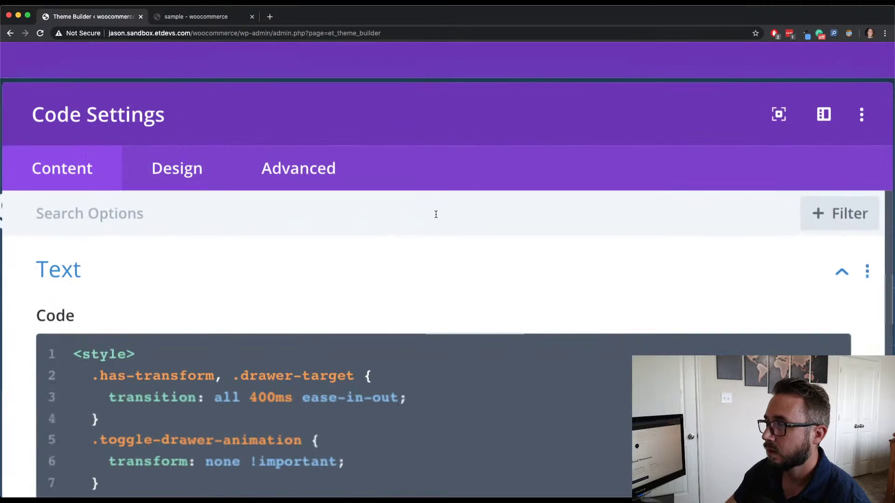
Review the Code module's CSS, examining the style block and the .toggle-drawer-animation rule with its transform declaration
{"action": "scroll", "coordinate": [436, 214], "scroll_direction": "down", "scroll_amount": 5}
{"action": "scroll", "coordinate": [436, 217], "scroll_direction": "up", "scroll_amount": 2}
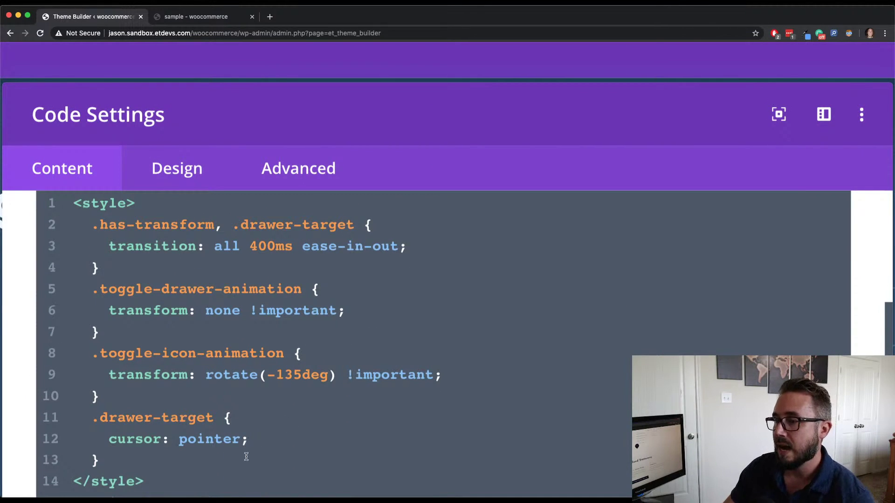
{"action": "left_click_drag", "start_coordinate": [230, 479], "coordinate": [47, 201]}
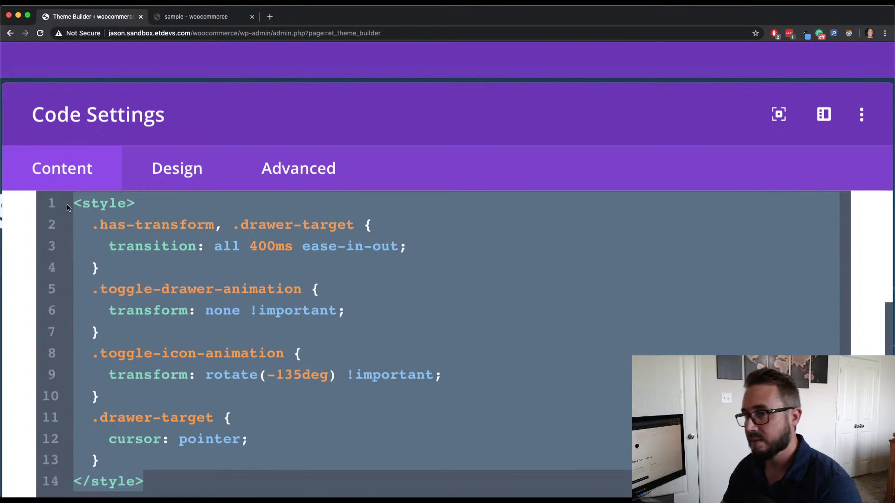
{"action": "left_click", "coordinate": [159, 486]}
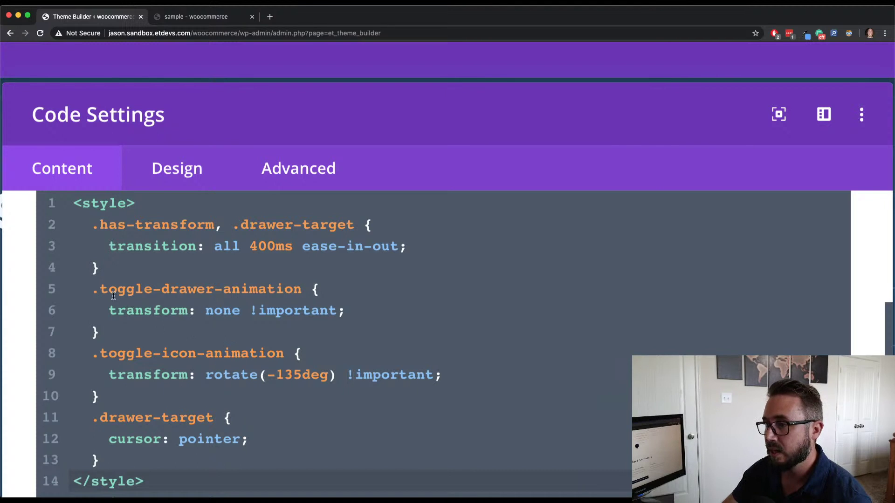
{"action": "left_click_drag", "start_coordinate": [301, 289], "coordinate": [90, 287]}
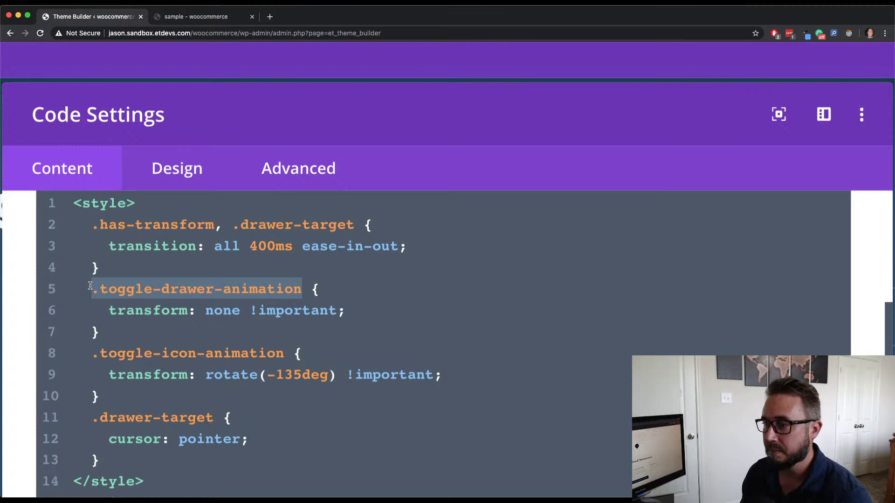
{"action": "left_click", "coordinate": [303, 286]}
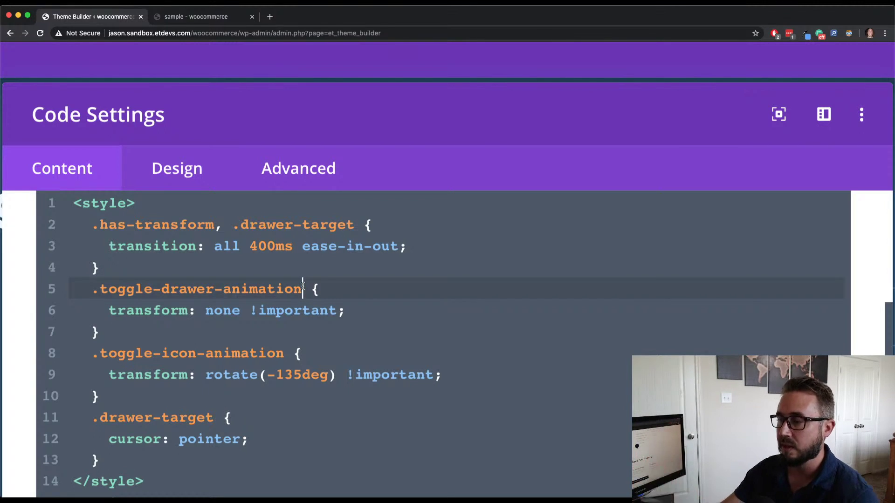
{"action": "left_click_drag", "start_coordinate": [358, 310], "coordinate": [107, 304]}
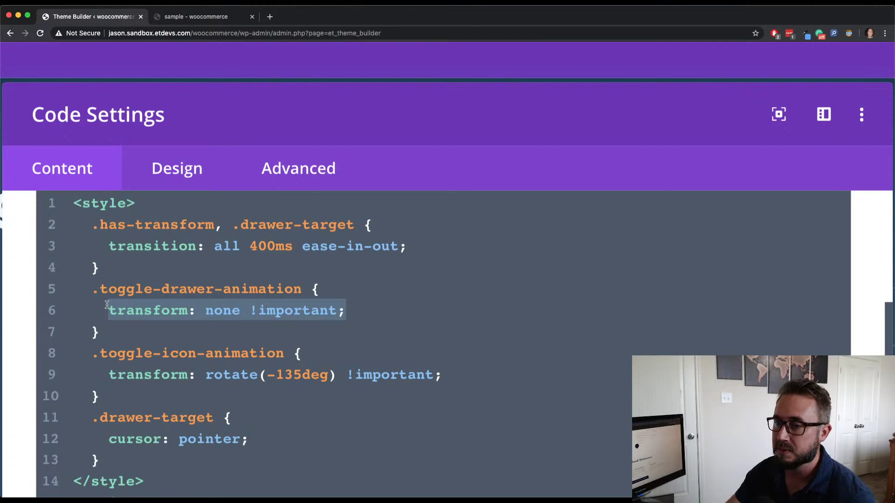
{"action": "left_click", "coordinate": [108, 305]}
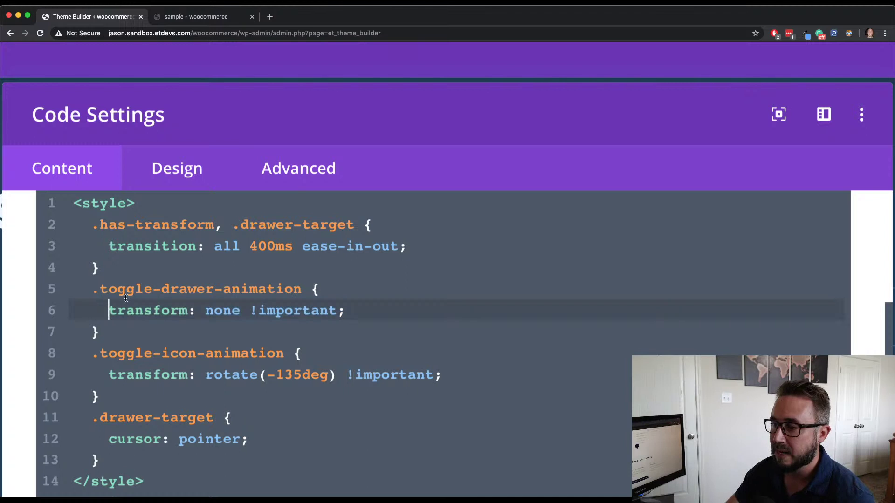
{"action": "left_click", "coordinate": [126, 290]}
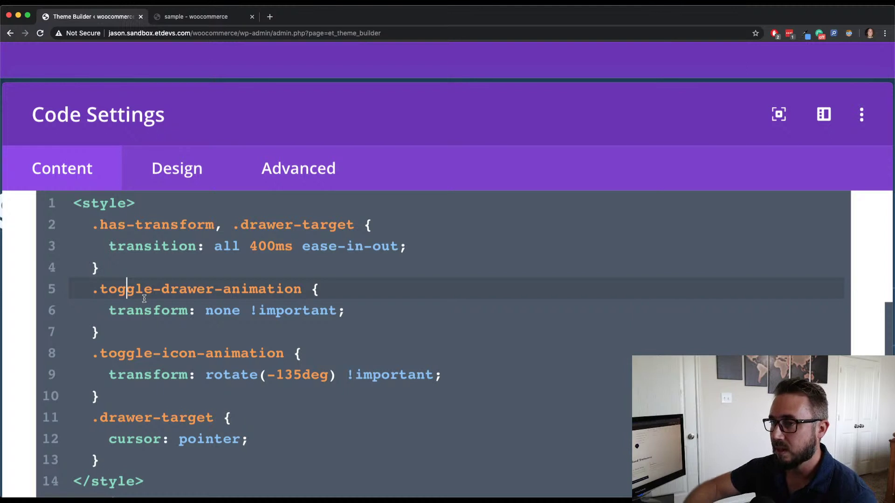
{"action": "left_click", "coordinate": [361, 315]}
{"action": "scroll", "coordinate": [361, 312], "scroll_direction": "down", "scroll_amount": 3}
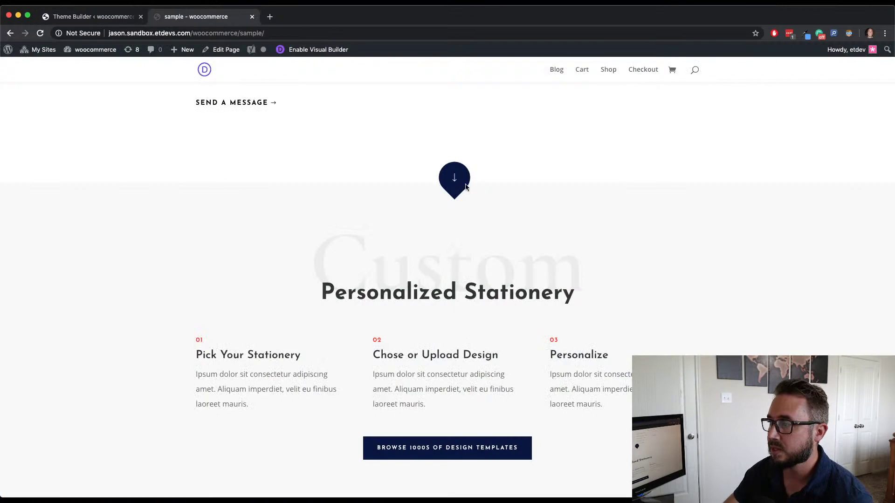
Test the arrow's rotation on the sample page by closing and reopening the drawer twice, and return to the Theme Builder
{"action": "left_click", "coordinate": [455, 184]}
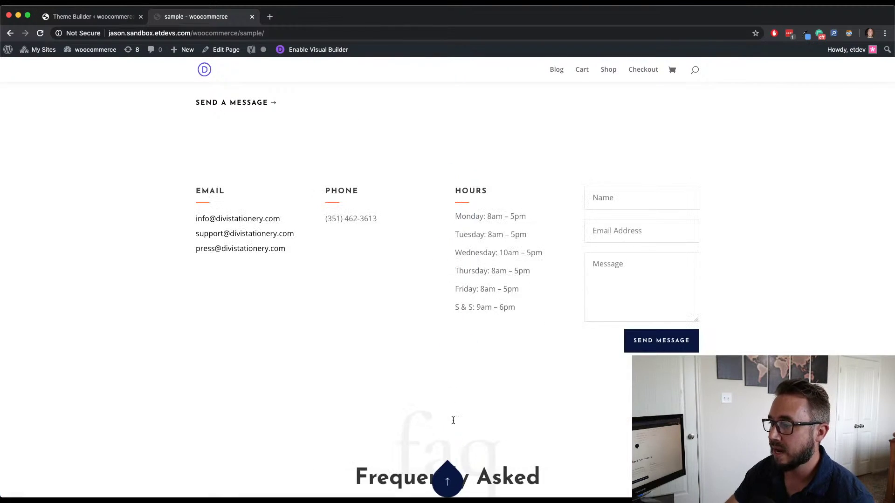
{"action": "left_click", "coordinate": [447, 481]}
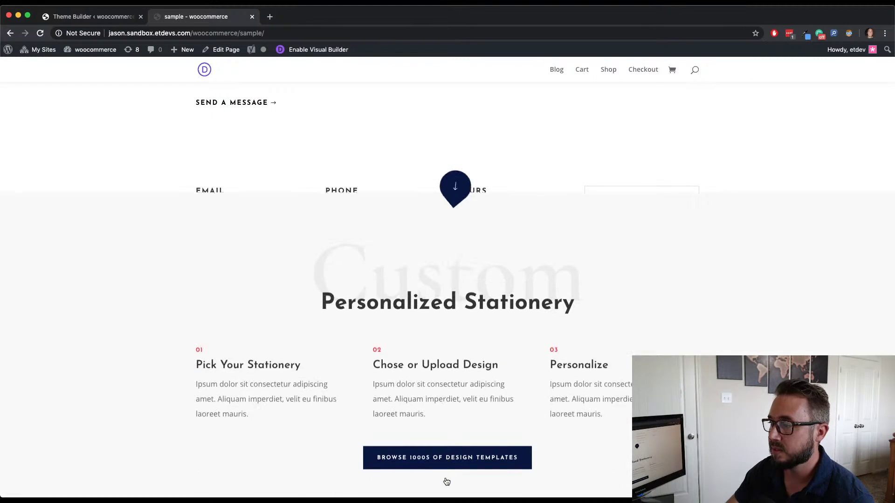
{"action": "left_click", "coordinate": [453, 179]}
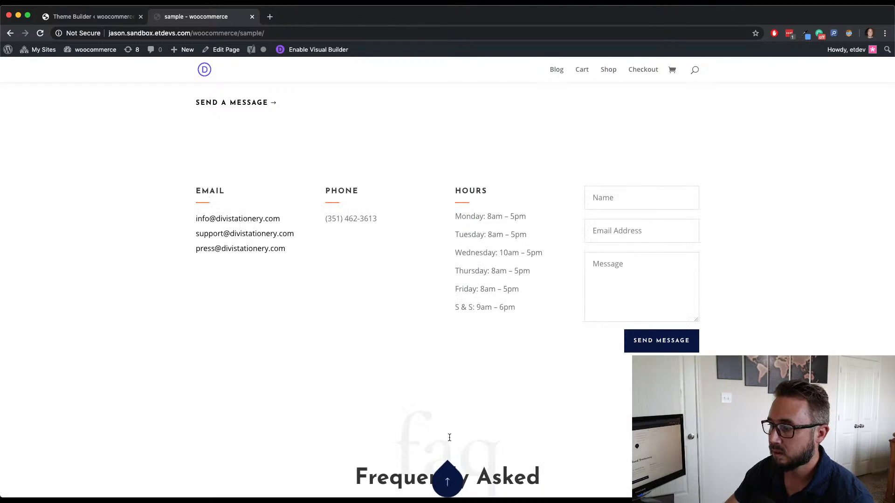
{"action": "left_click", "coordinate": [446, 480]}
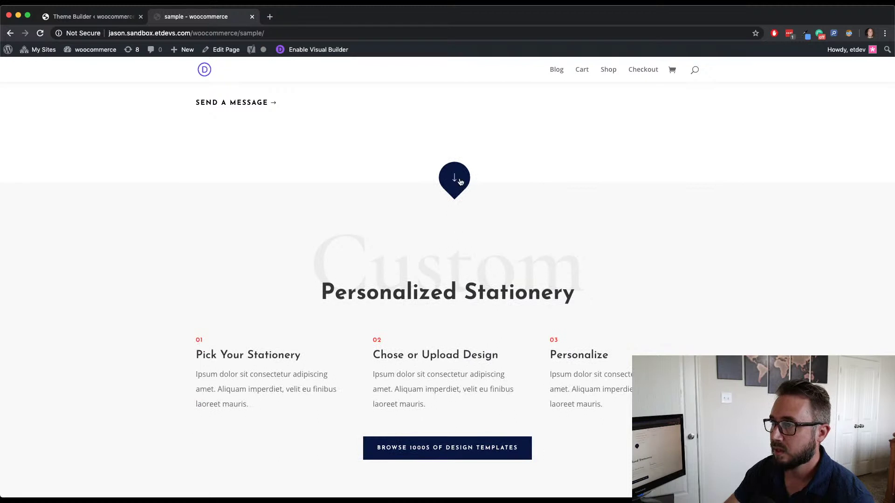
{"action": "left_click", "coordinate": [122, 16]}
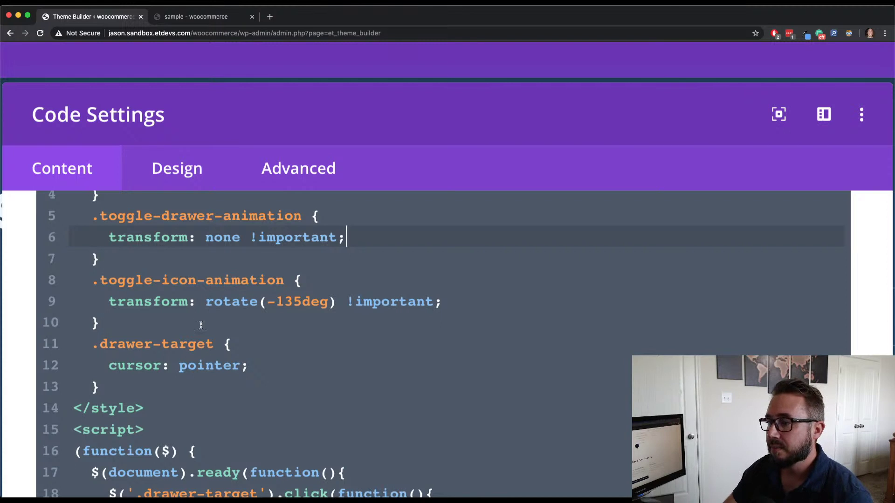
Examine the .drawer-target cursor rule in the Code module, down to the end of the style block
{"action": "scroll", "coordinate": [201, 325], "scroll_direction": "down", "scroll_amount": 1}
{"action": "left_click_drag", "start_coordinate": [215, 322], "coordinate": [84, 318]}
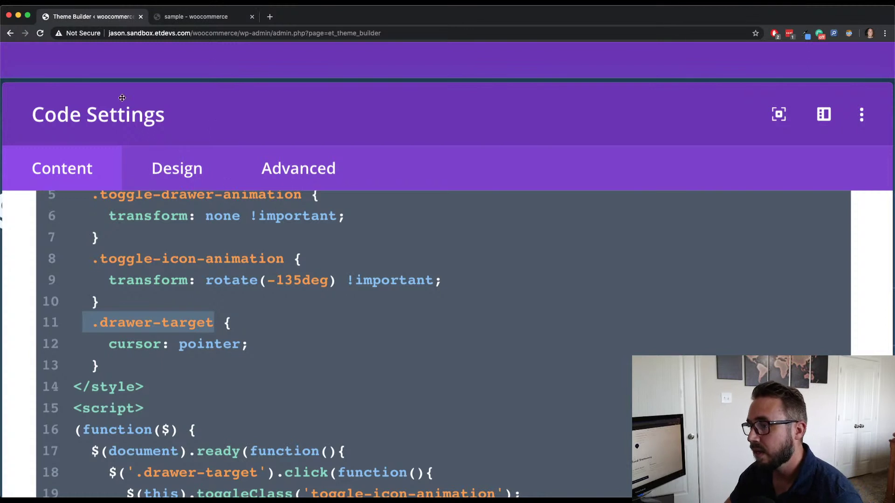
{"action": "scroll", "coordinate": [276, 325], "scroll_direction": "down", "scroll_amount": 1}
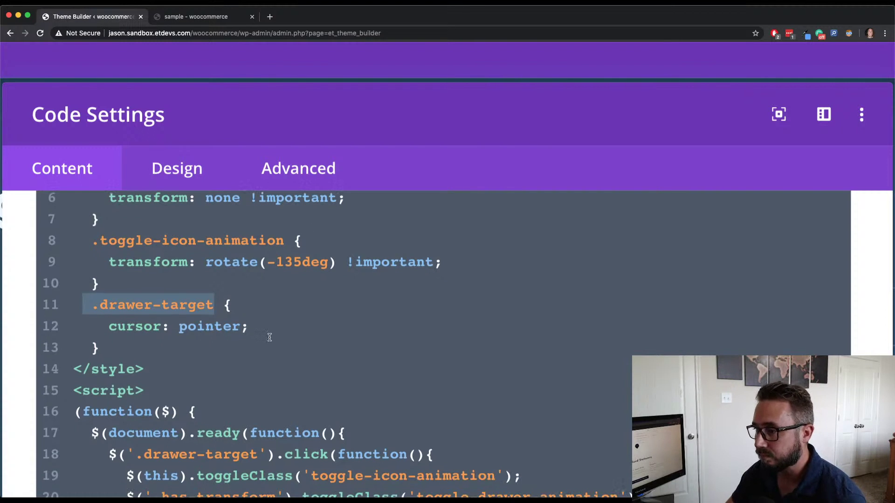
{"action": "left_click", "coordinate": [282, 366]}
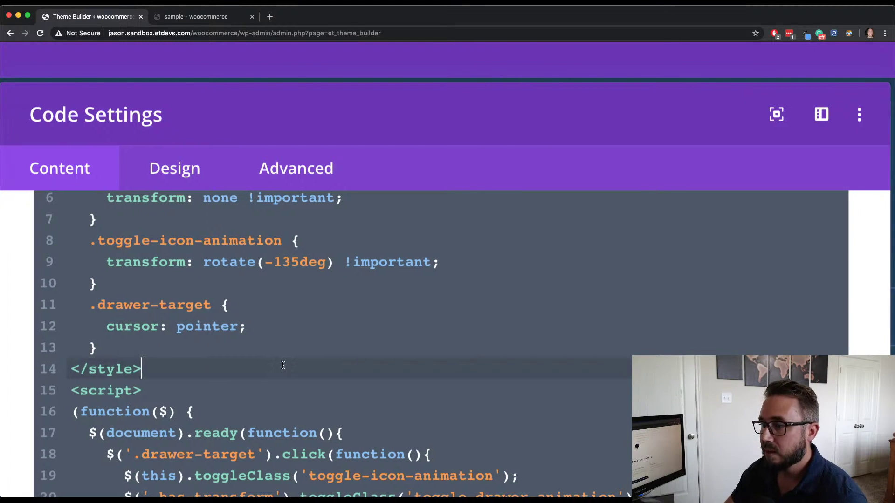
Shift the Code Settings window toward the layers list and shrink it
{"action": "scroll", "coordinate": [883, 268], "scroll_direction": "down", "scroll_amount": 1}
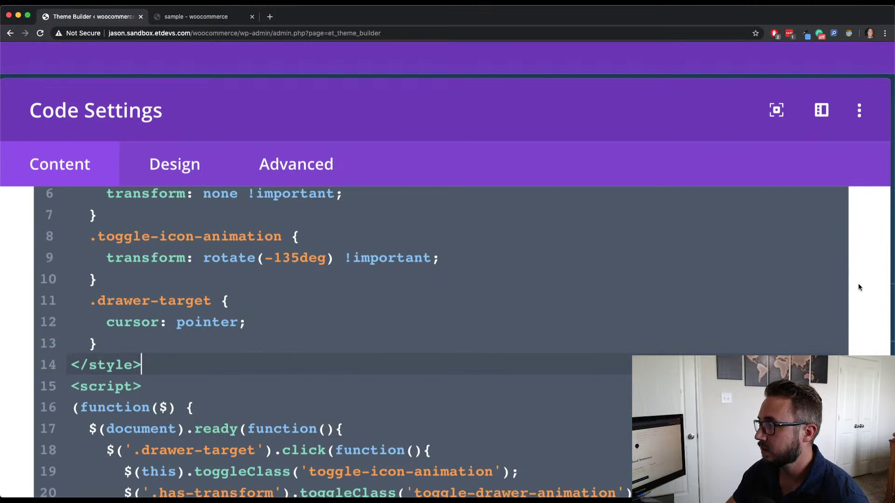
{"action": "double_click", "coordinate": [676, 120]}
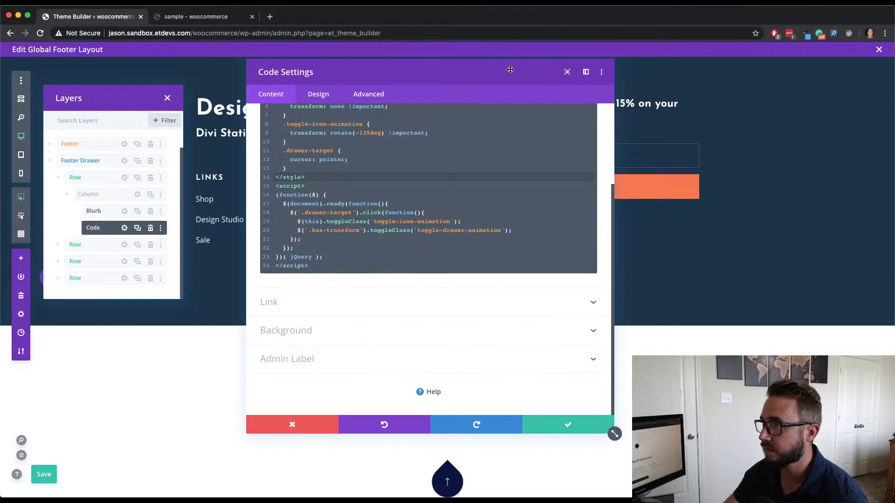
{"action": "left_click_drag", "start_coordinate": [510, 70], "coordinate": [468, 73]}
{"action": "left_click", "coordinate": [302, 266]}
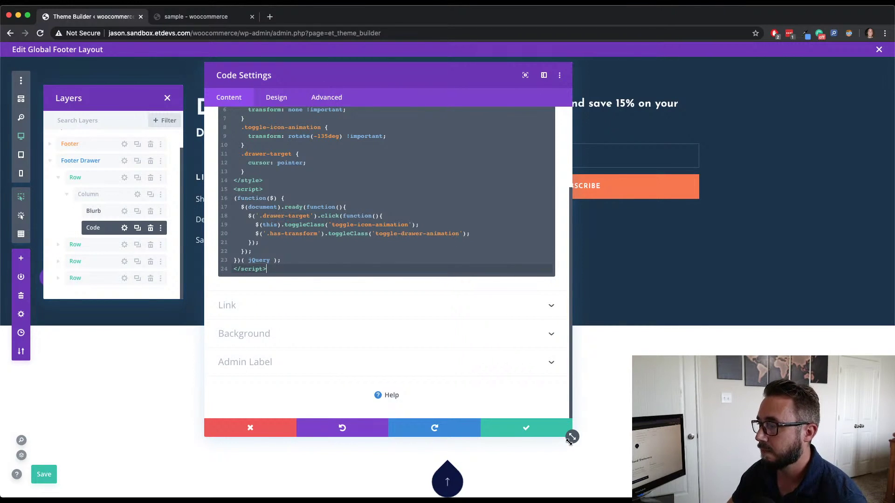
{"action": "left_click_drag", "start_coordinate": [571, 437], "coordinate": [514, 303]}
Examine the Code module's jQuery script, including the .drawer-target click function and the toggle-icon-animation and toggle-drawer-animation class toggles
{"action": "scroll", "coordinate": [405, 82], "scroll_direction": "up", "scroll_amount": 5}
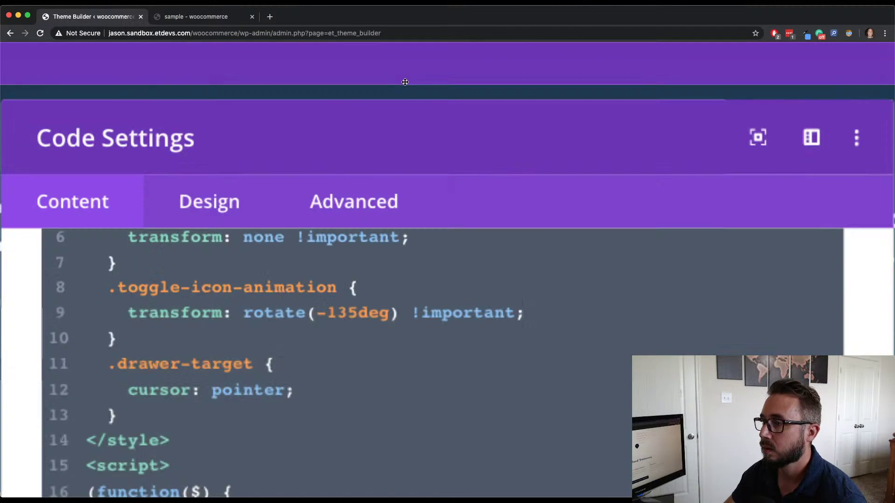
{"action": "scroll", "coordinate": [430, 318], "scroll_direction": "down", "scroll_amount": 3}
{"action": "scroll", "coordinate": [430, 318], "scroll_direction": "down", "scroll_amount": 5}
{"action": "scroll", "coordinate": [431, 323], "scroll_direction": "up", "scroll_amount": 4}
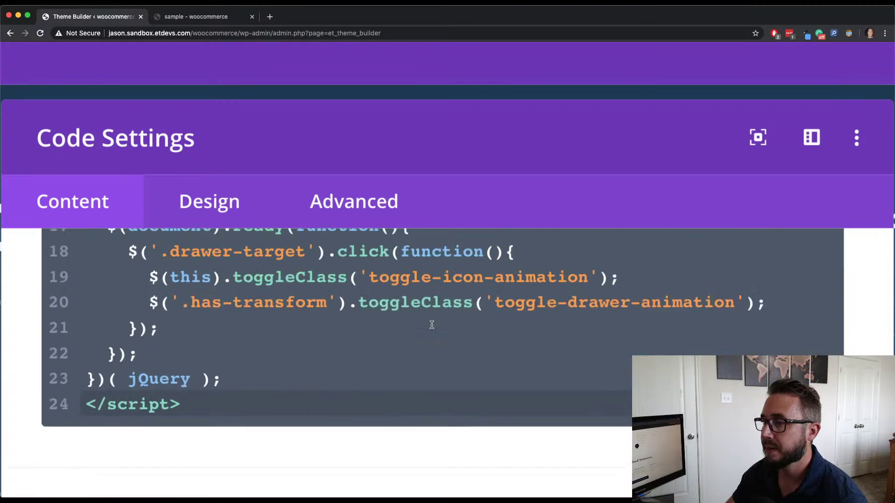
{"action": "scroll", "coordinate": [431, 325], "scroll_direction": "down", "scroll_amount": 1}
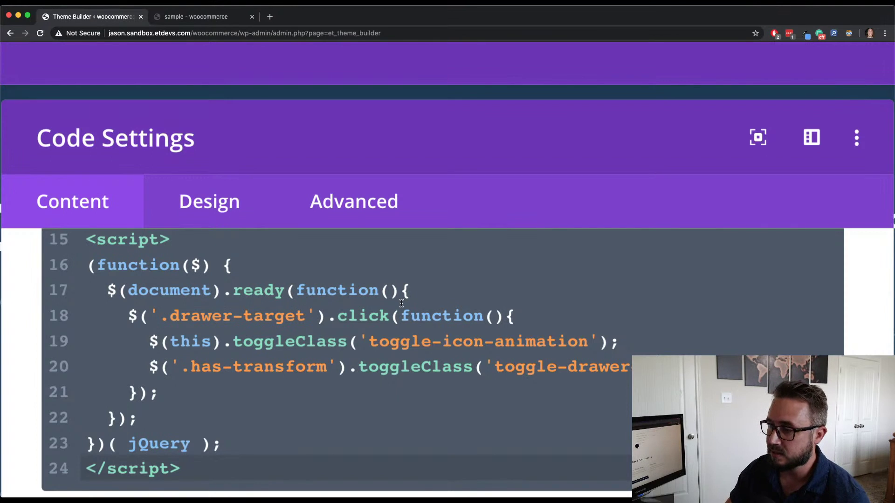
{"action": "left_click_drag", "start_coordinate": [309, 316], "coordinate": [164, 319]}
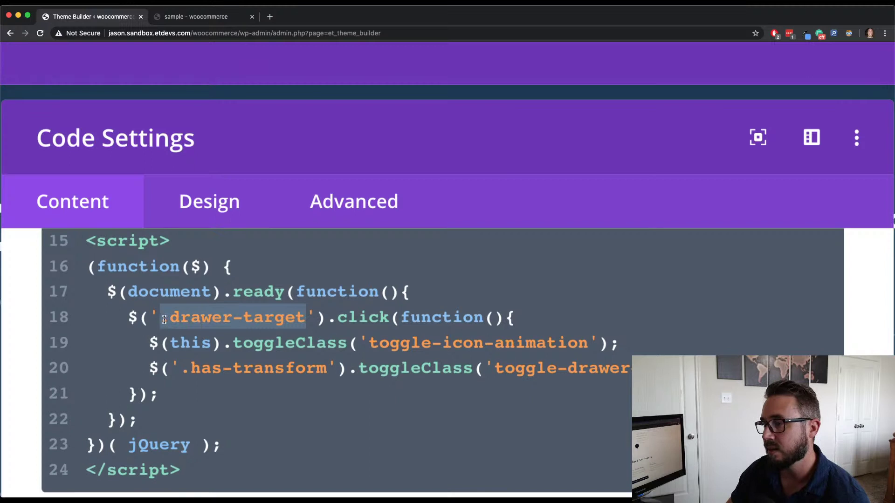
{"action": "left_click", "coordinate": [324, 318]}
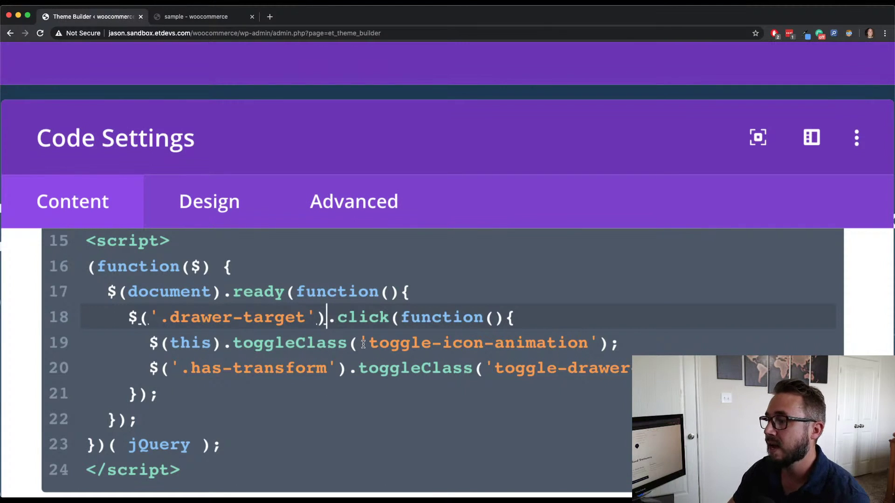
{"action": "left_click_drag", "start_coordinate": [367, 342], "coordinate": [591, 347]}
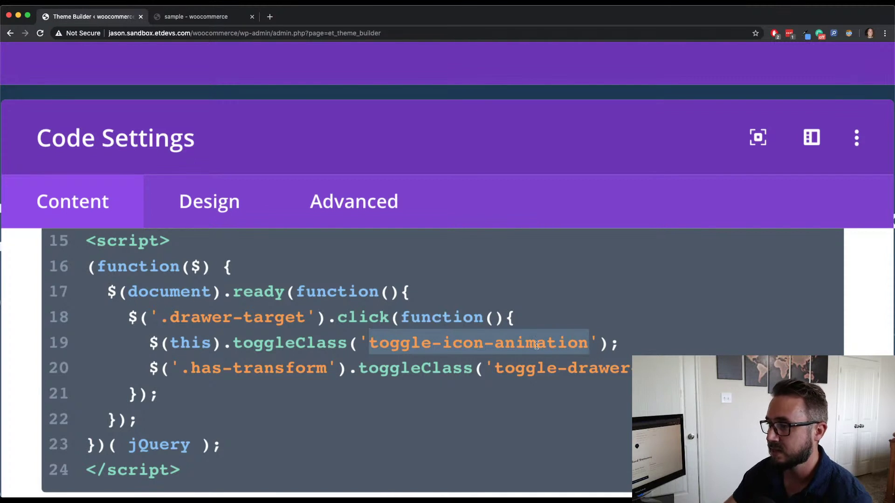
{"action": "left_click", "coordinate": [415, 370]}
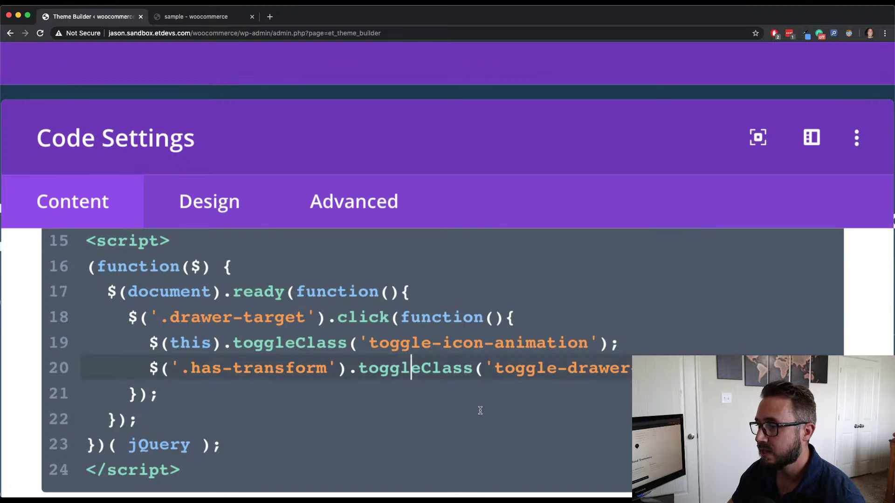
{"action": "scroll", "coordinate": [480, 411], "scroll_direction": "down", "scroll_amount": 2}
{"action": "scroll", "coordinate": [480, 410], "scroll_direction": "up", "scroll_amount": 2}
{"action": "scroll", "coordinate": [245, 131], "scroll_direction": "down", "scroll_amount": 1}
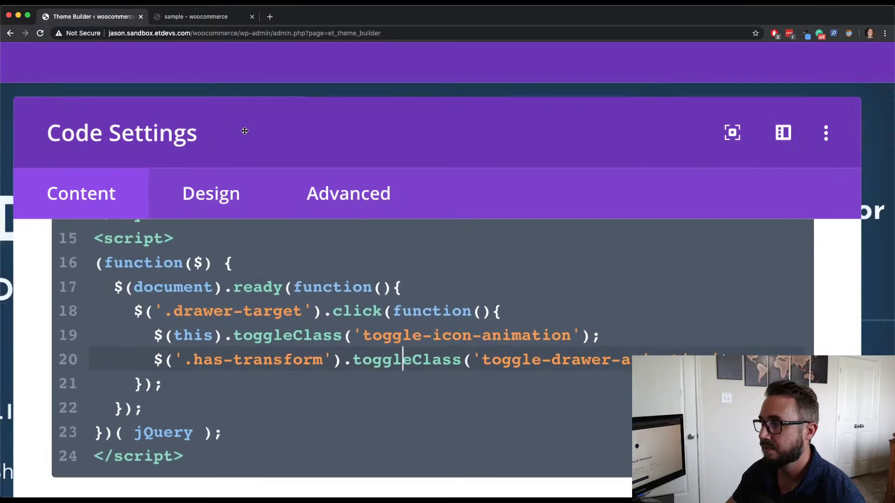
{"action": "scroll", "coordinate": [245, 131], "scroll_direction": "down", "scroll_amount": 5}
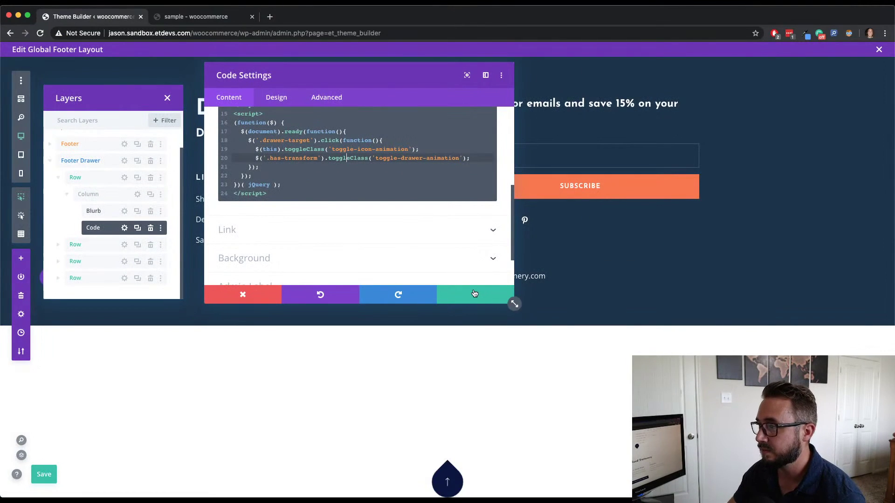
Confirm the Code module settings, exit the global footer layout and save the Theme Builder changes
{"action": "left_click", "coordinate": [474, 293]}
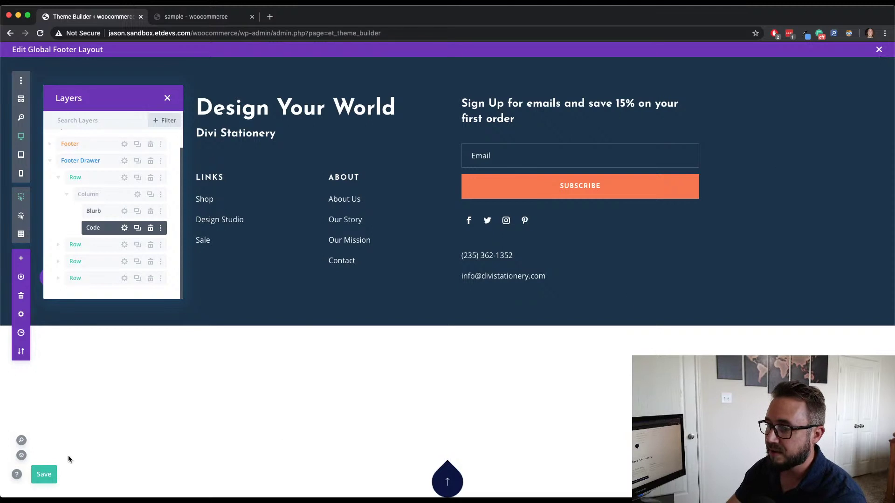
{"action": "left_click", "coordinate": [879, 49]}
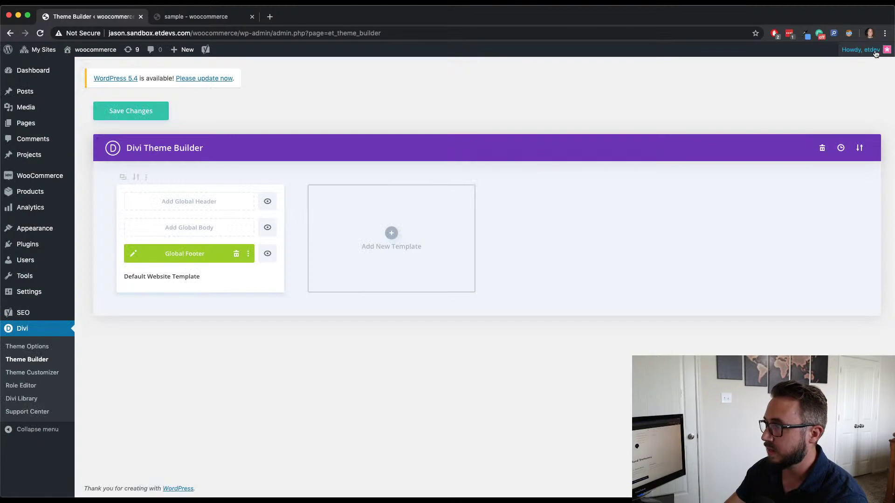
{"action": "left_click", "coordinate": [140, 113]}
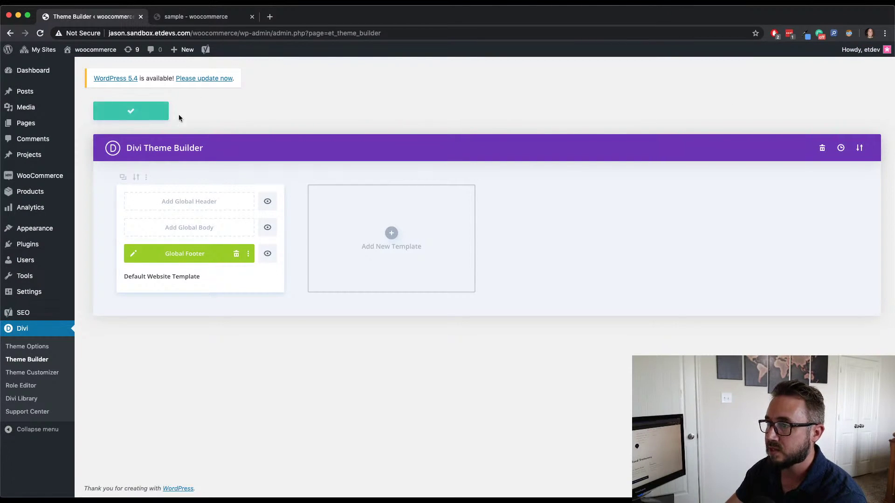
Reload the sample page and test toggling the footer drawer from the tip of its arrow
{"action": "left_click", "coordinate": [216, 16]}
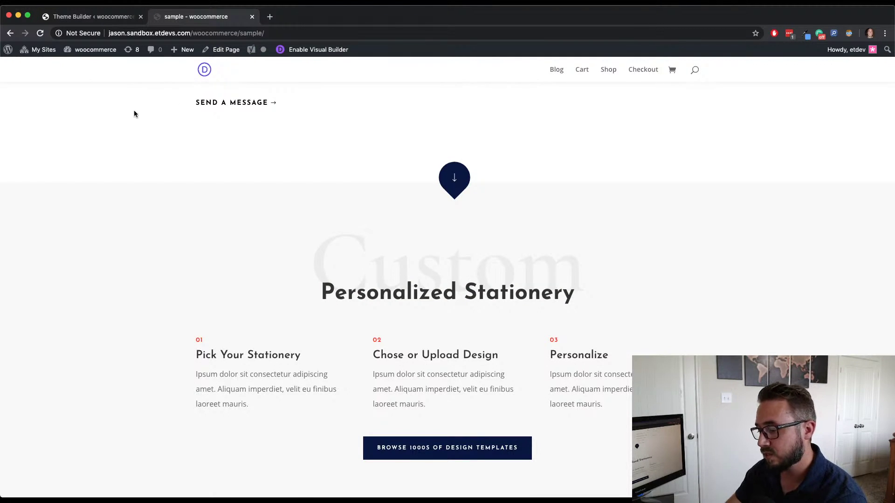
{"action": "key", "text": "super+r"}
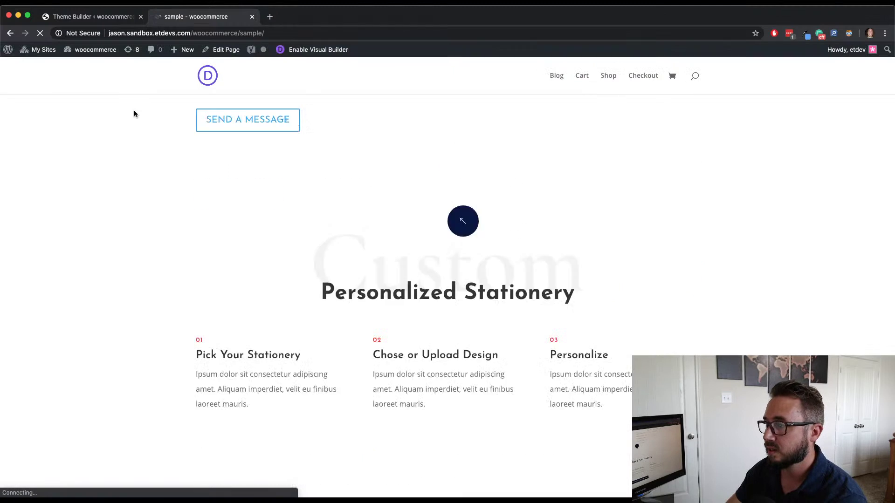
{"action": "scroll", "coordinate": [337, 267], "scroll_direction": "down", "scroll_amount": 3}
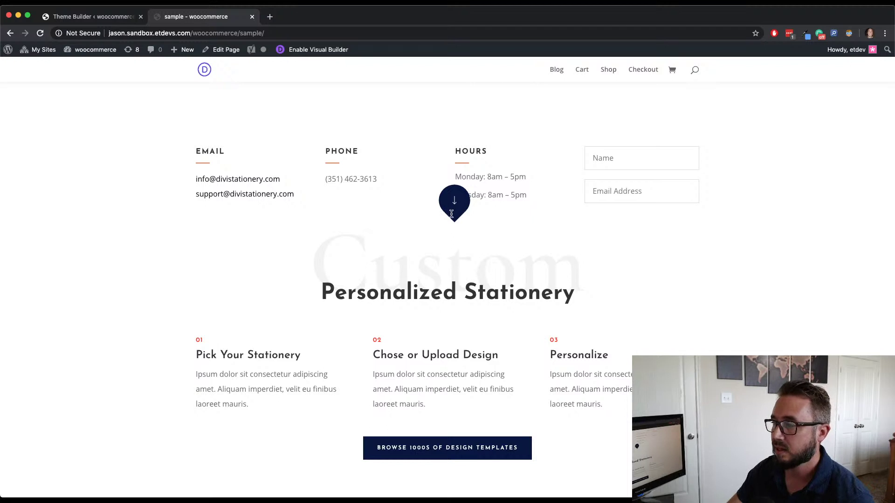
{"action": "triple_click", "coordinate": [454, 214]}
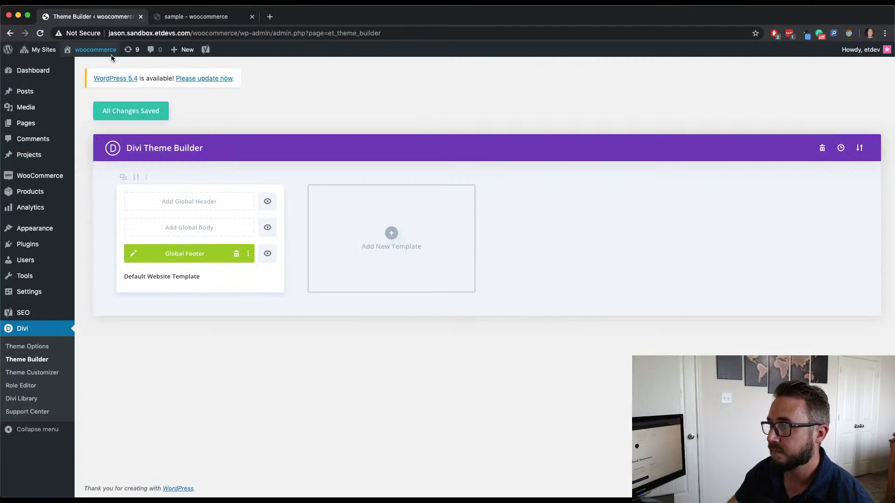
Reopen the Global Footer layout in the Theme Builder and expand the Footer Drawer's first row and column in the layers list
{"action": "left_click", "coordinate": [79, 16]}
{"action": "left_click", "coordinate": [131, 256]}
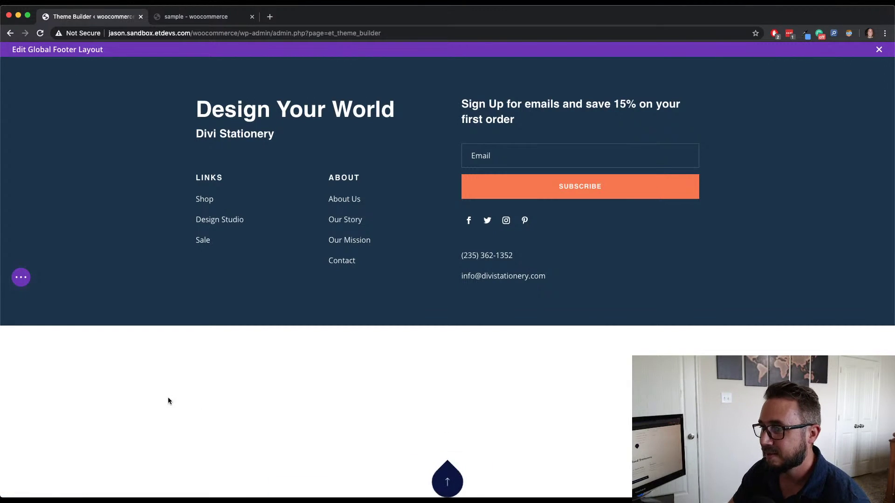
{"action": "left_click", "coordinate": [21, 277]}
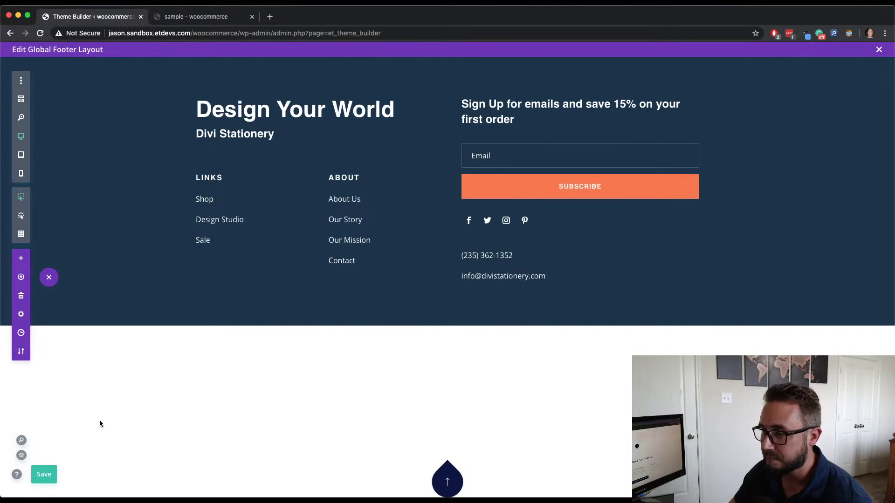
{"action": "left_click", "coordinate": [21, 455]}
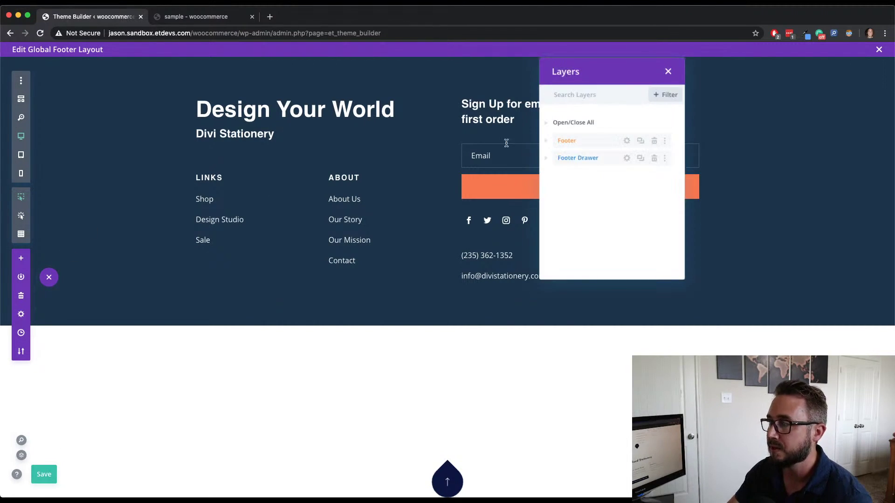
{"action": "left_click_drag", "start_coordinate": [633, 73], "coordinate": [179, 104]}
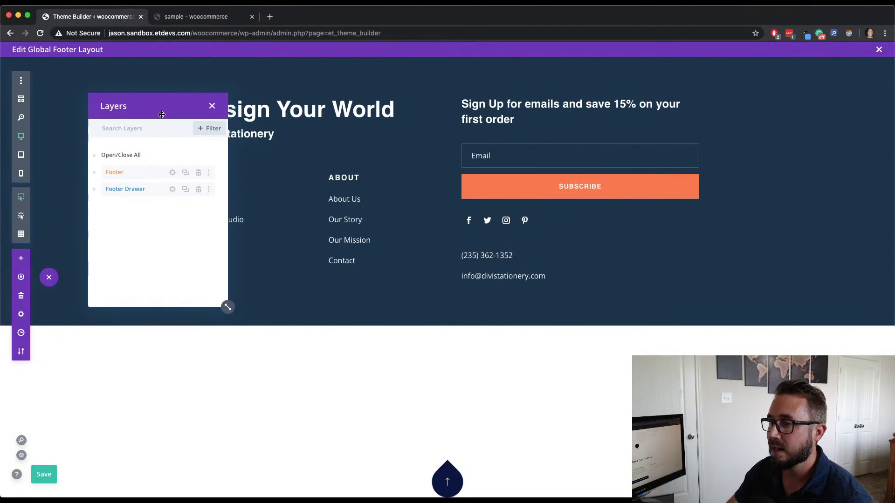
{"action": "left_click", "coordinate": [95, 189]}
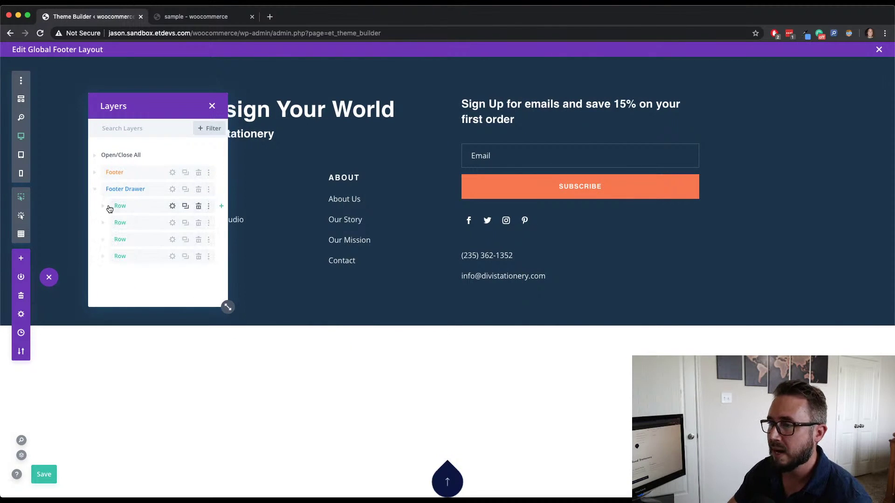
{"action": "left_click", "coordinate": [103, 206]}
{"action": "left_click", "coordinate": [111, 223]}
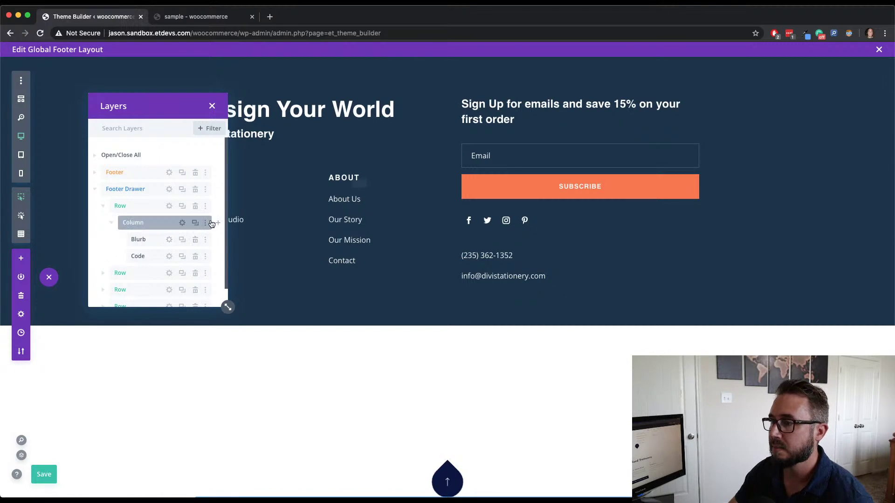
Set the bottom padding of the column holding the blurb and Code module to 50px and save the layout
{"action": "left_click", "coordinate": [183, 222]}
{"action": "left_click", "coordinate": [277, 98]}
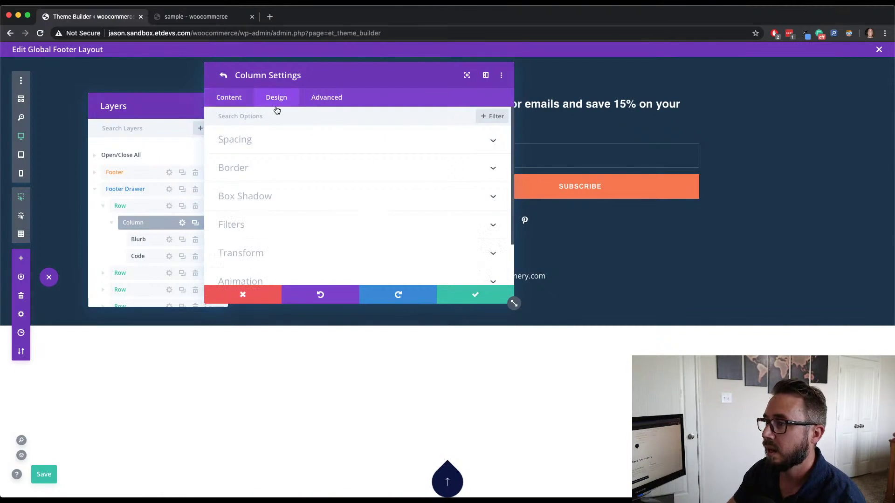
{"action": "left_click", "coordinate": [268, 148]}
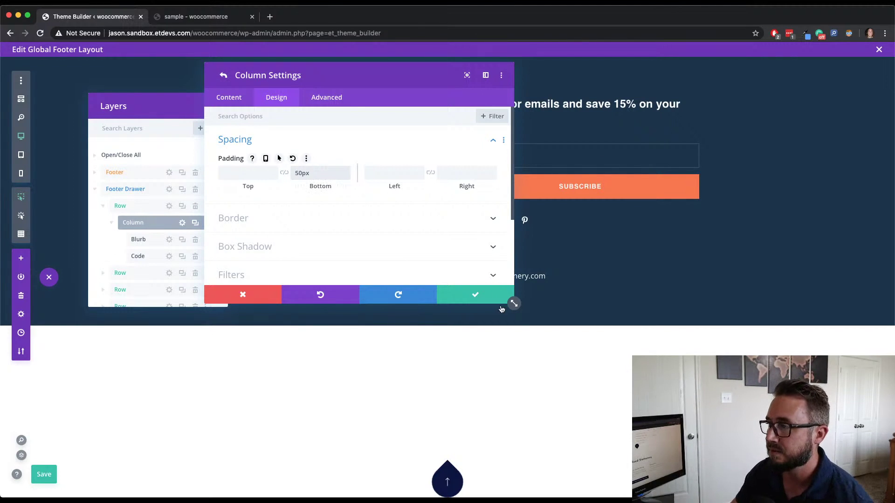
{"action": "left_click", "coordinate": [476, 294]}
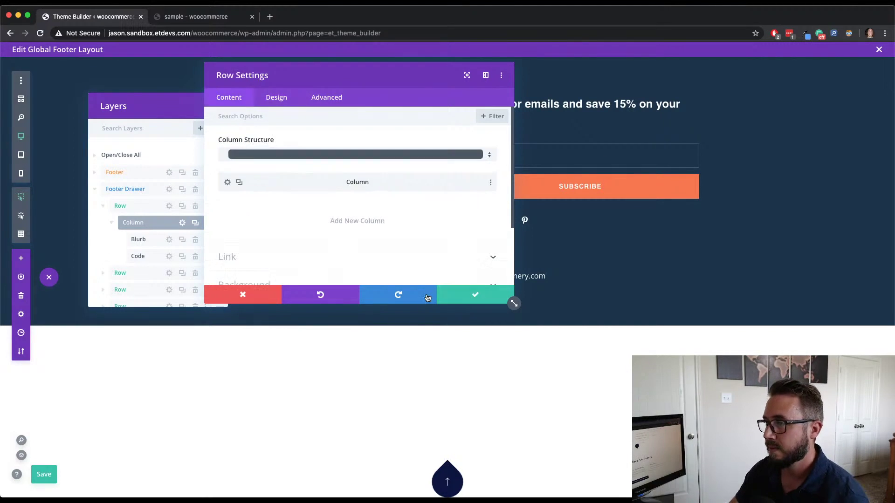
{"action": "left_click", "coordinate": [473, 295]}
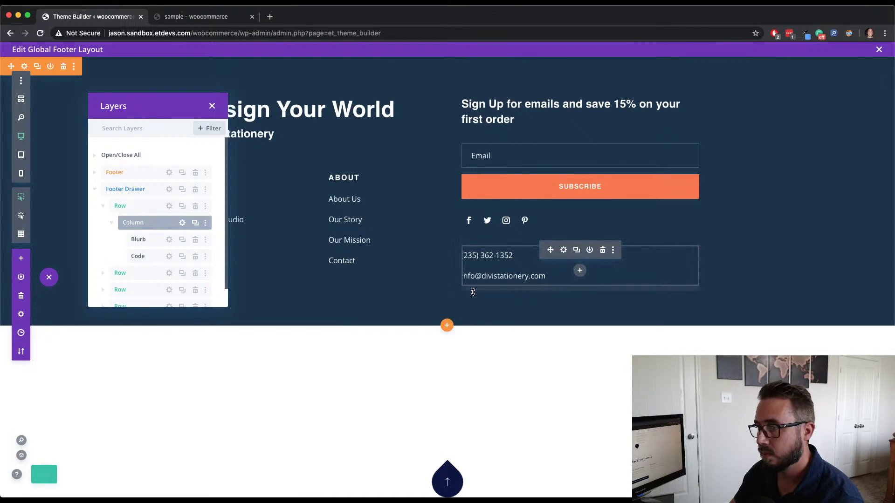
Reload the sample page and test the footer drawer by opening and closing it with the arrow
{"action": "left_click", "coordinate": [219, 16]}
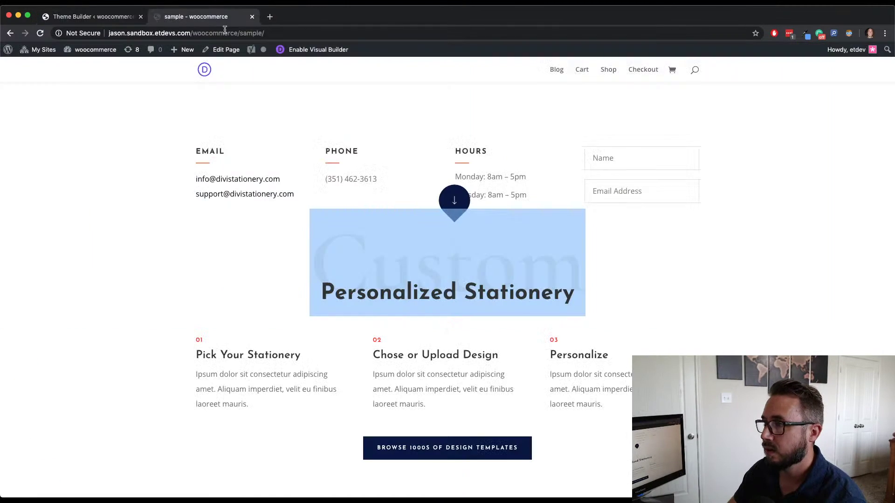
{"action": "left_click", "coordinate": [807, 250]}
{"action": "key", "text": "super+r"}
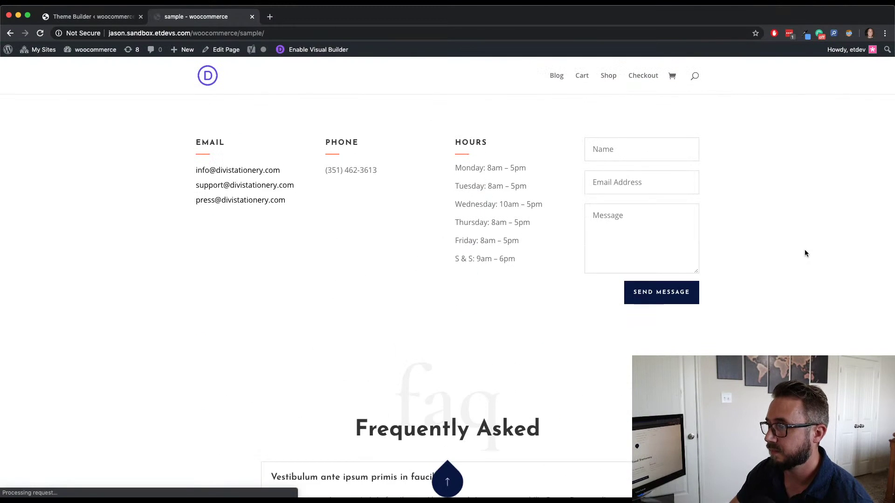
{"action": "left_click", "coordinate": [451, 493]}
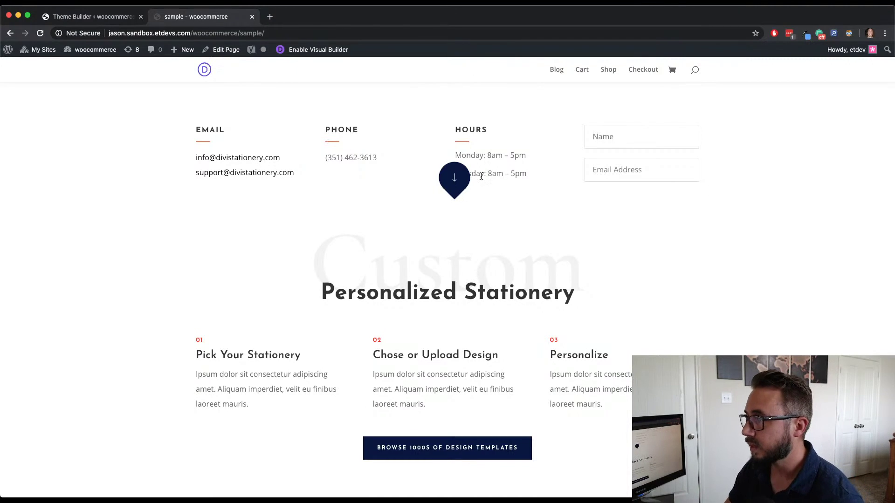
{"action": "left_click", "coordinate": [456, 183]}
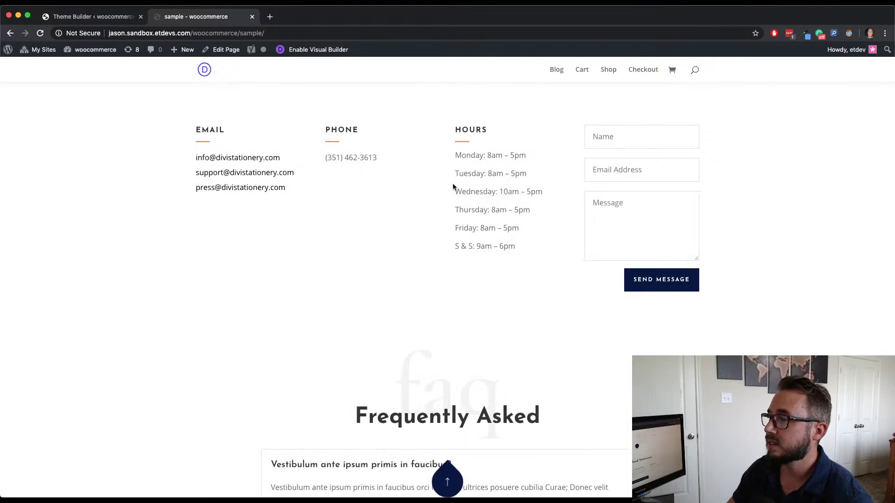
Inspect the sample page in the browser's iPhone 6/7/8 device preview, checking the arrow's placement along the page
{"action": "right_click", "coordinate": [270, 254]}
{"action": "left_click", "coordinate": [313, 386]}
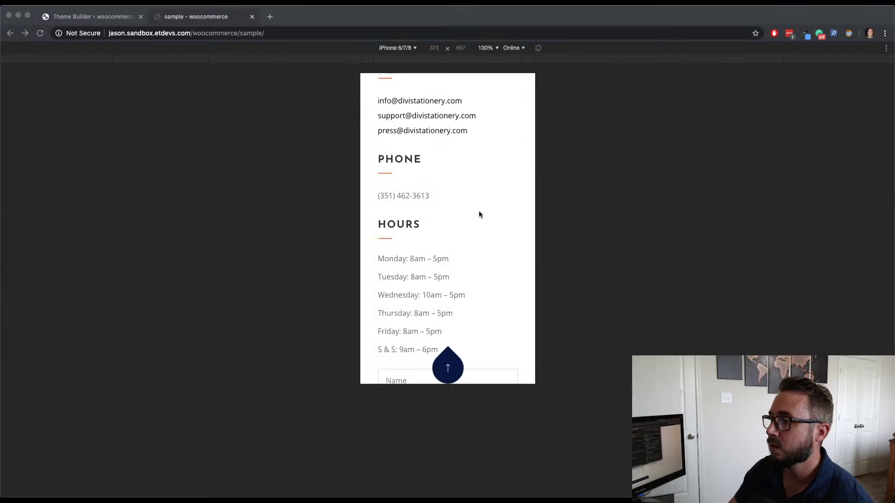
{"action": "scroll", "coordinate": [479, 214], "scroll_direction": "up", "scroll_amount": 5}
{"action": "scroll", "coordinate": [455, 236], "scroll_direction": "down", "scroll_amount": 3}
{"action": "scroll", "coordinate": [455, 237], "scroll_direction": "up", "scroll_amount": 2}
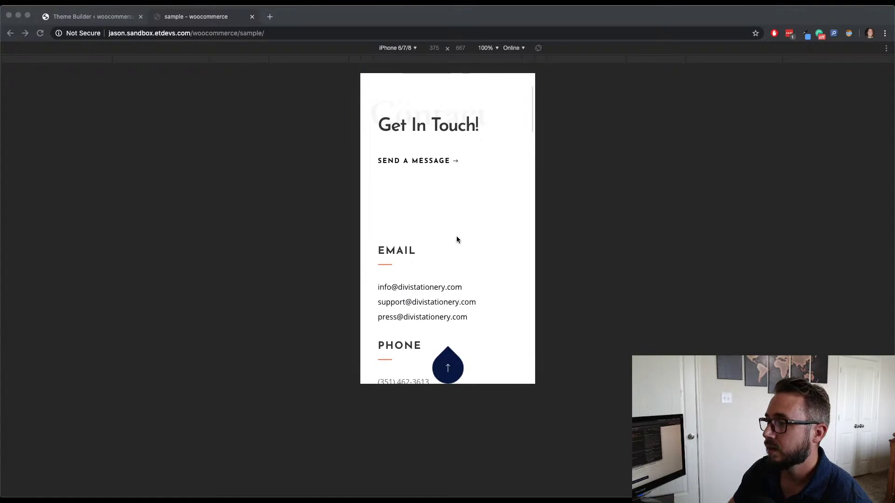
Test the footer drawer in the iPhone 6/7/8 preview by repeatedly opening and closing it with the arrow
{"action": "left_click", "coordinate": [449, 367]}
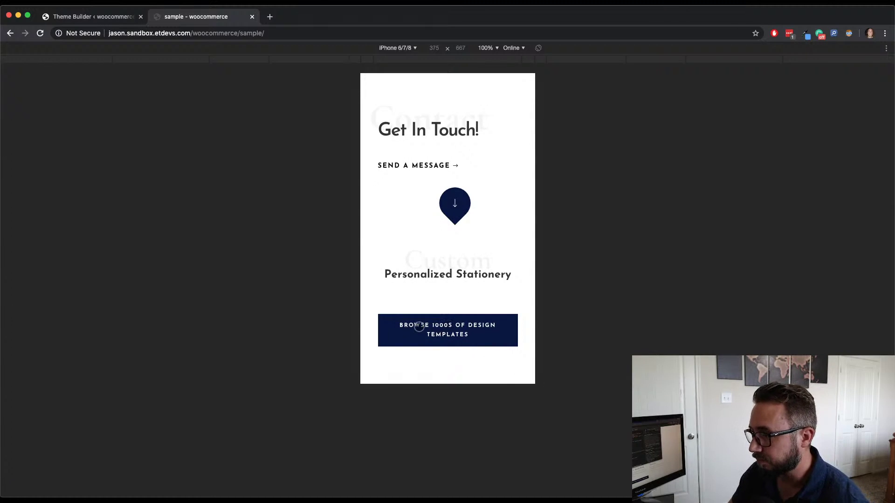
{"action": "left_click_drag", "start_coordinate": [418, 358], "coordinate": [419, 362]}
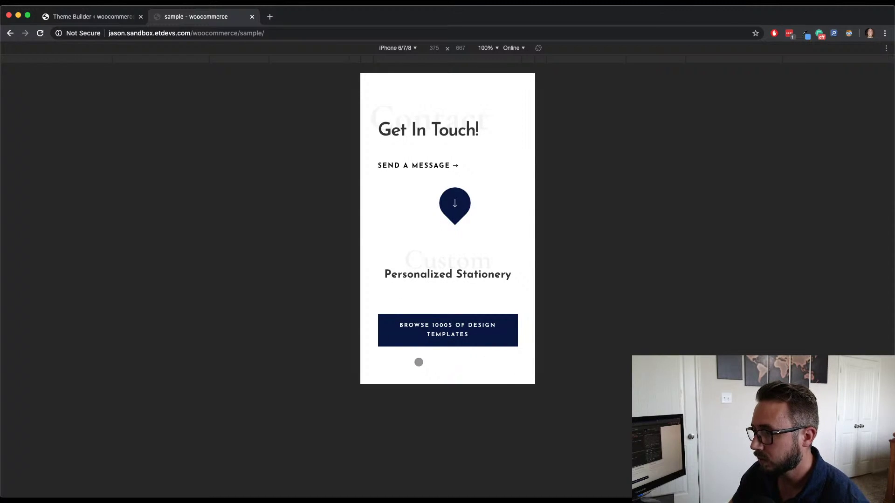
{"action": "left_click", "coordinate": [455, 205]}
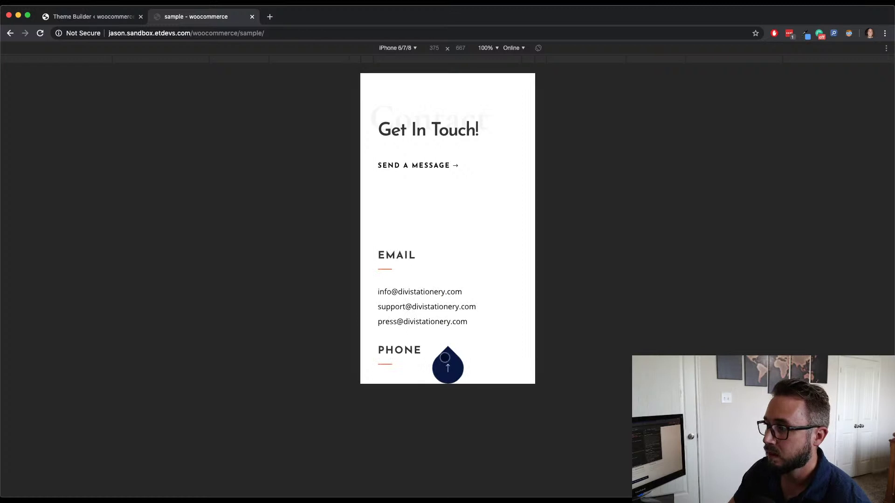
{"action": "left_click", "coordinate": [447, 364]}
{"action": "left_click", "coordinate": [456, 206]}
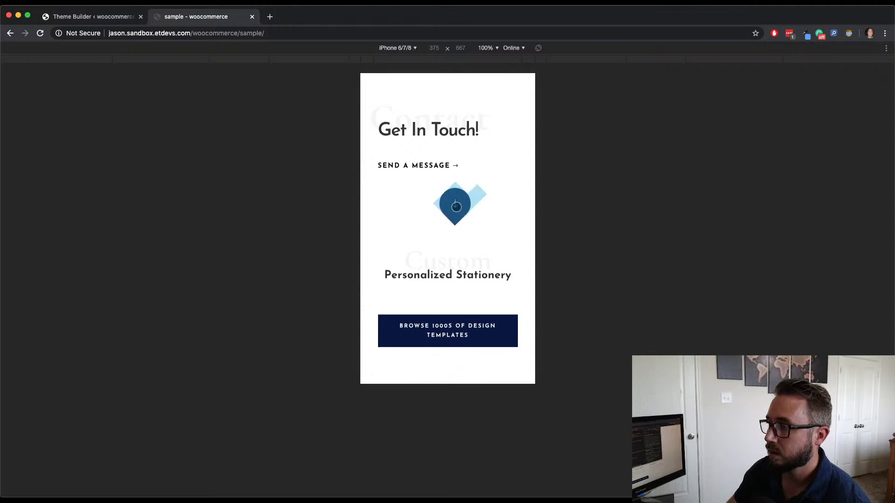
{"action": "left_click", "coordinate": [451, 365]}
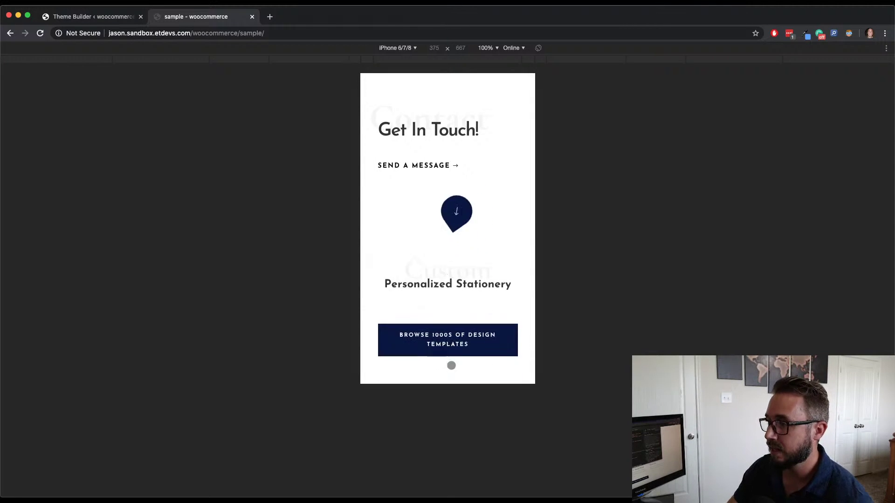
{"action": "left_click", "coordinate": [455, 205]}
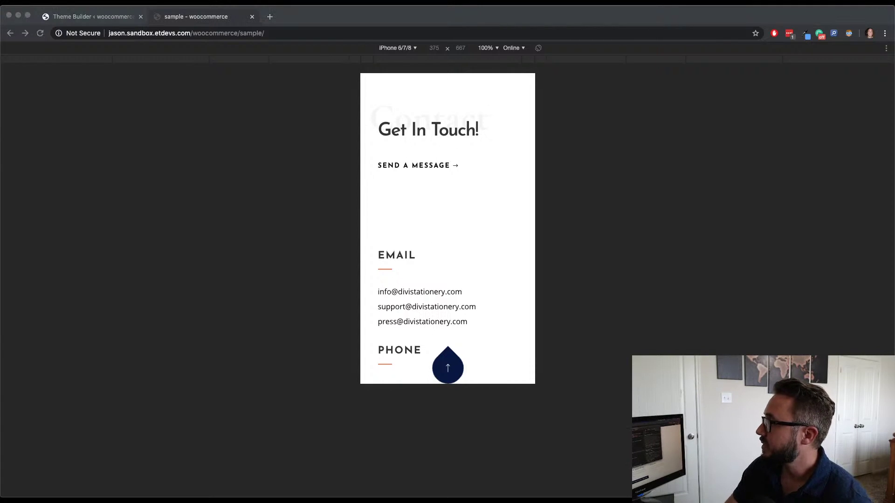
Exit the device preview and check the arrow's placement on the desktop view of the sample page
{"action": "key", "text": "shift+super+m"}
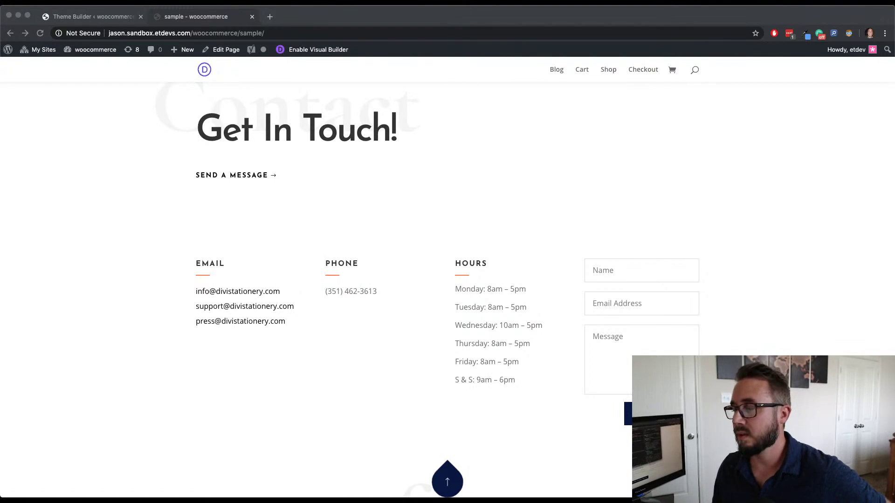
{"action": "scroll", "coordinate": [97, 341], "scroll_direction": "up", "scroll_amount": 2}
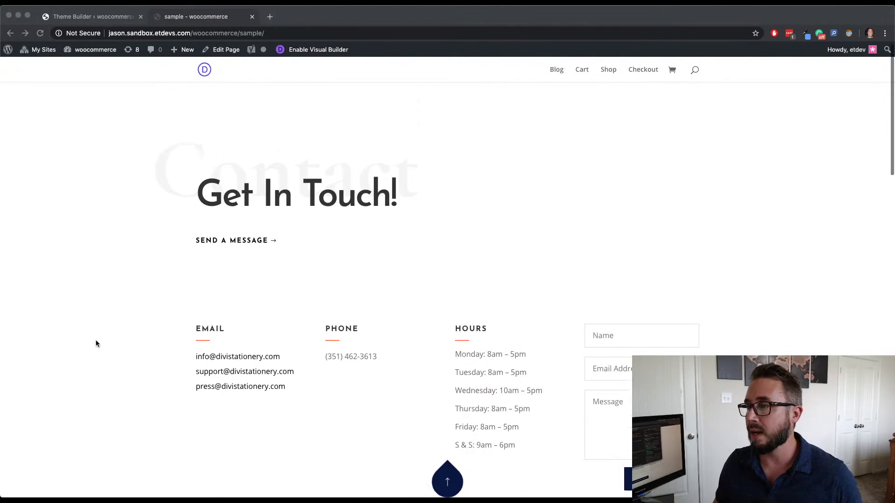
{"action": "scroll", "coordinate": [96, 341], "scroll_direction": "down", "scroll_amount": 2}
{"action": "left_click", "coordinate": [79, 260]}
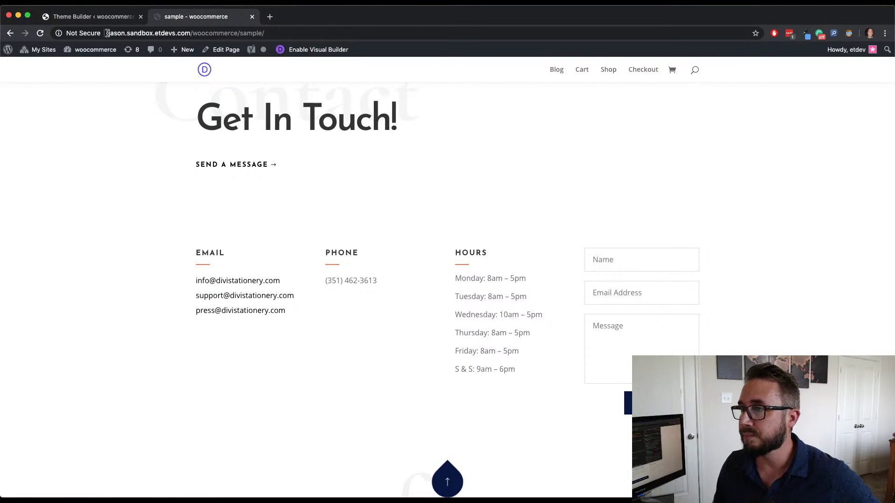
Return to the Global Footer layout and locate the row containing the About links in the layers list
{"action": "left_click", "coordinate": [102, 17]}
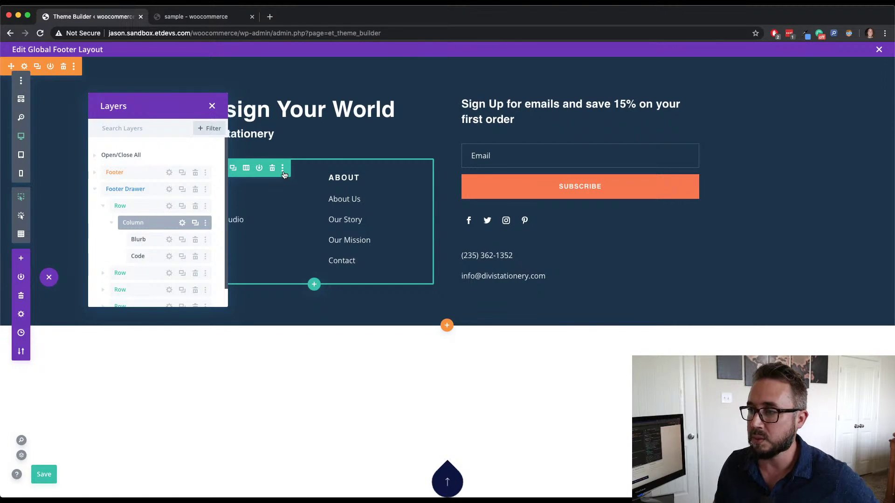
{"action": "left_click", "coordinate": [283, 168]}
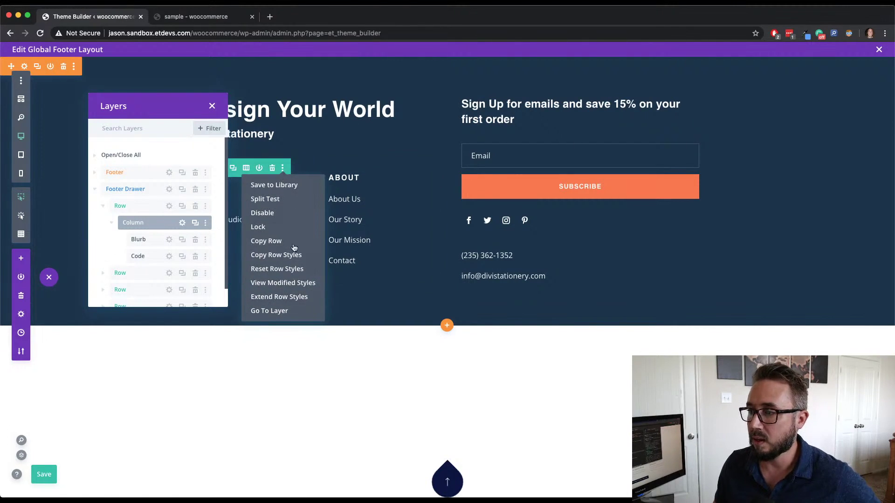
{"action": "left_click", "coordinate": [280, 315]}
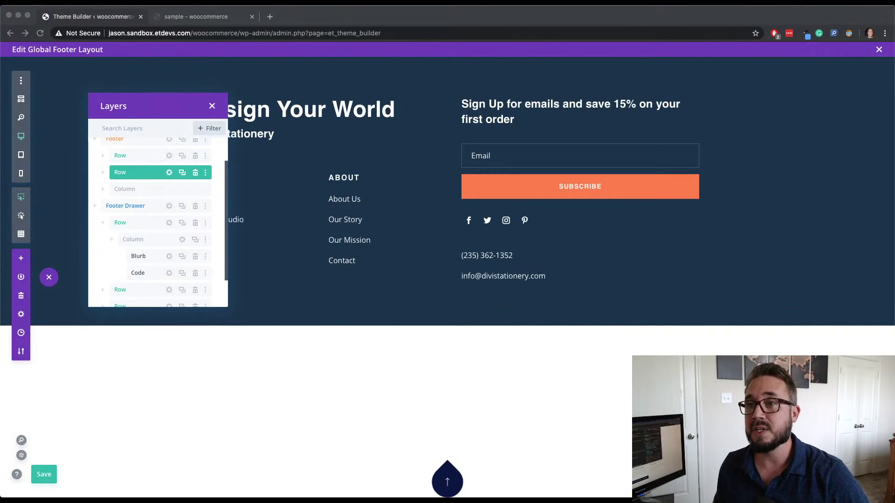
Bring the article "A Guide to Understanding & Using Divi's Absolute Position" into the browser window, view its opening, and return to the Theme Builder
{"action": "left_click_drag", "start_coordinate": [308, 496], "coordinate": [409, 16]}
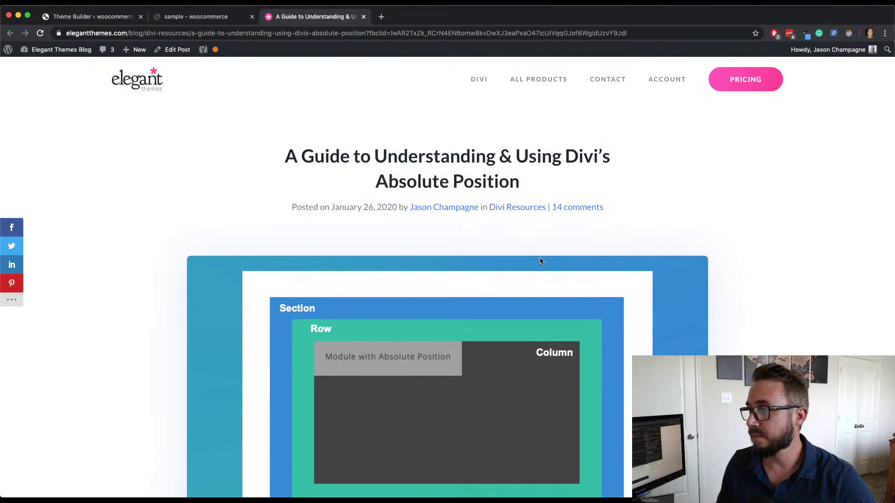
{"action": "scroll", "coordinate": [449, 180], "scroll_direction": "down", "scroll_amount": 10}
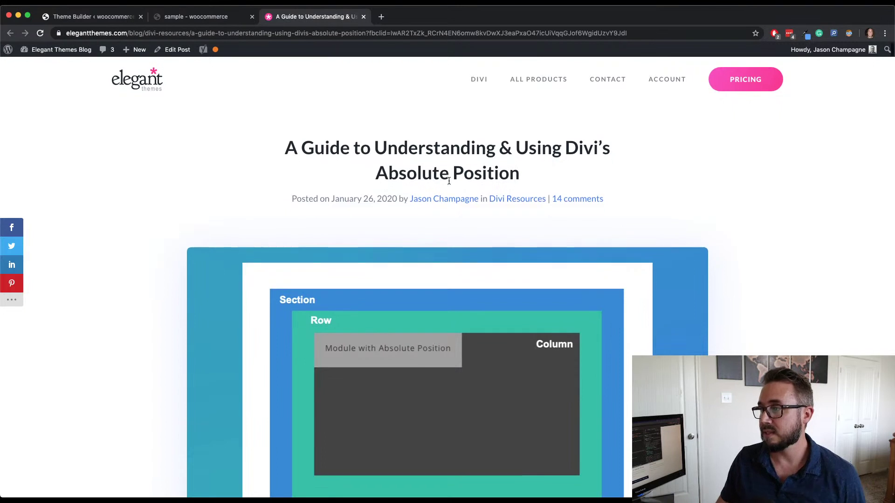
{"action": "scroll", "coordinate": [449, 183], "scroll_direction": "up", "scroll_amount": 10}
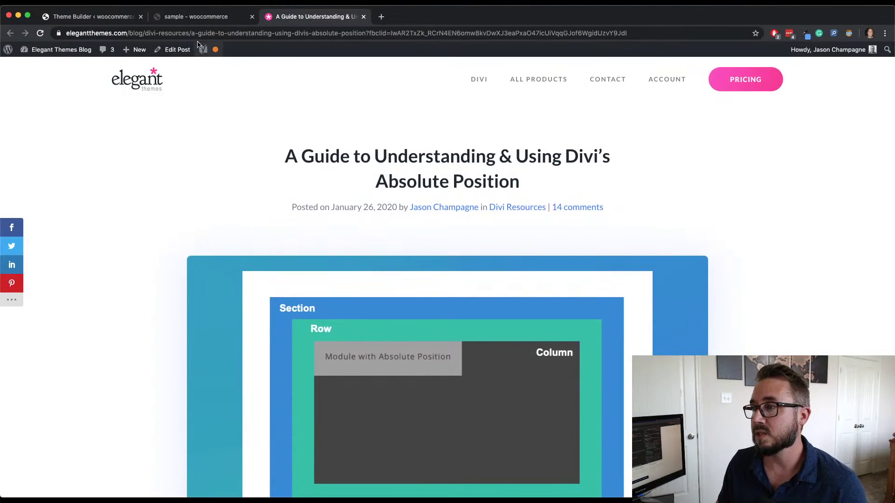
{"action": "left_click", "coordinate": [192, 20]}
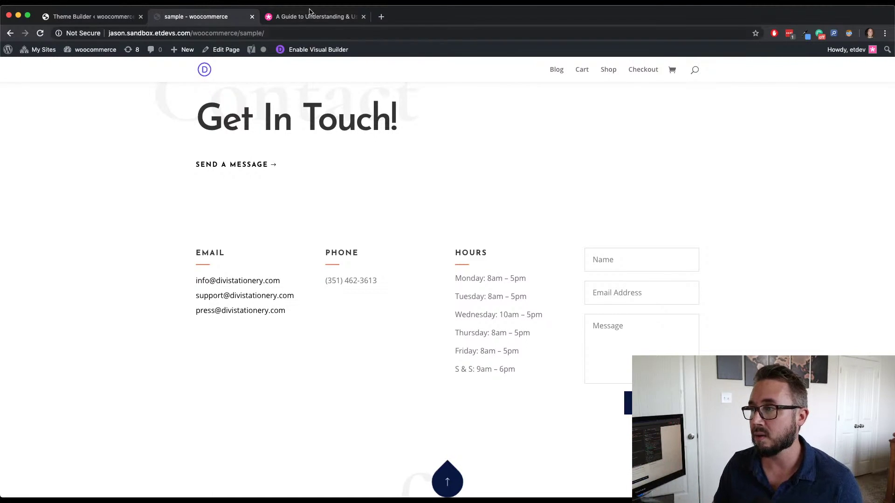
{"action": "left_click", "coordinate": [84, 22]}
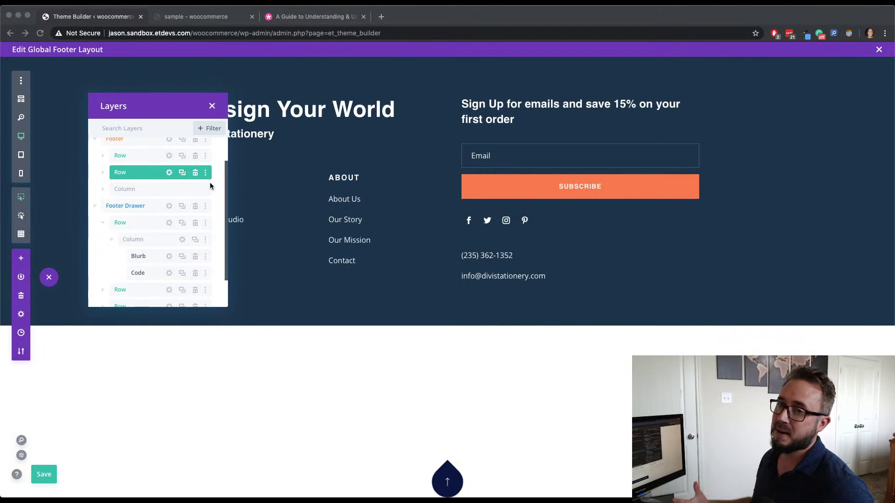
Open the footer drawer on the desktop sample page and inspect the page element at the arrow in the developer tools
{"action": "left_click", "coordinate": [190, 17]}
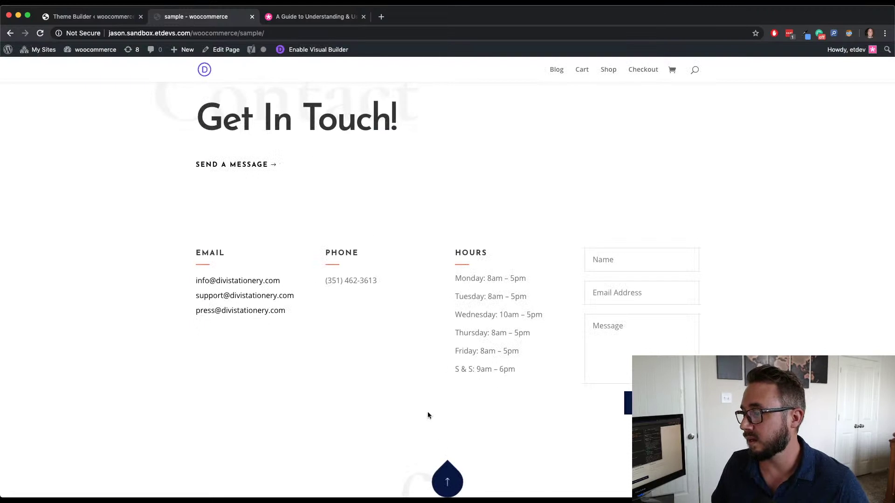
{"action": "left_click", "coordinate": [447, 472]}
{"action": "right_click", "coordinate": [460, 196]}
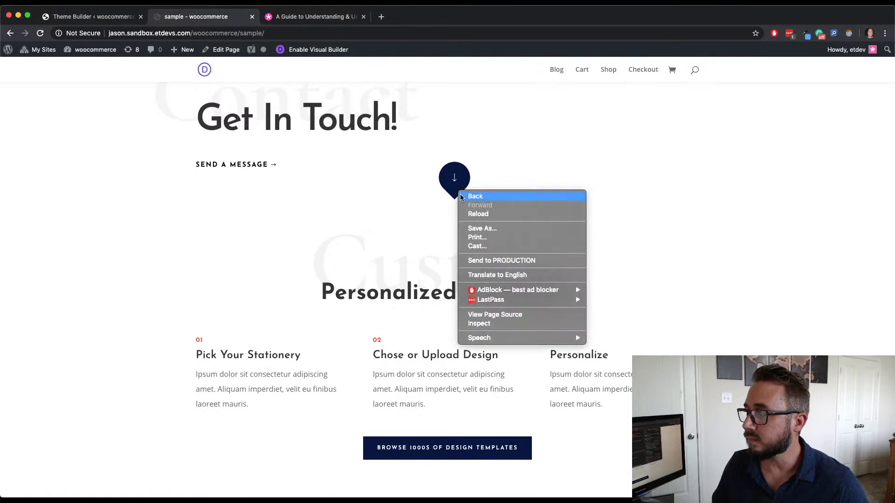
{"action": "left_click", "coordinate": [479, 323]}
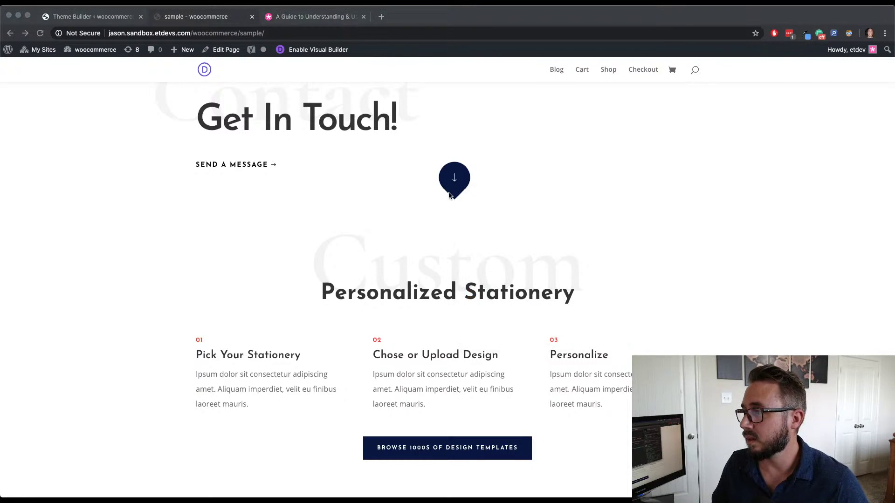
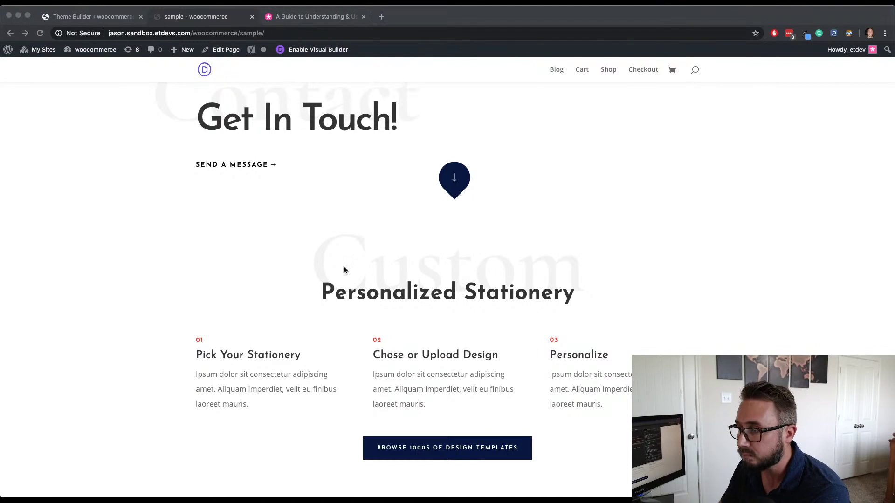
{"action": "left_click", "coordinate": [172, 236]}
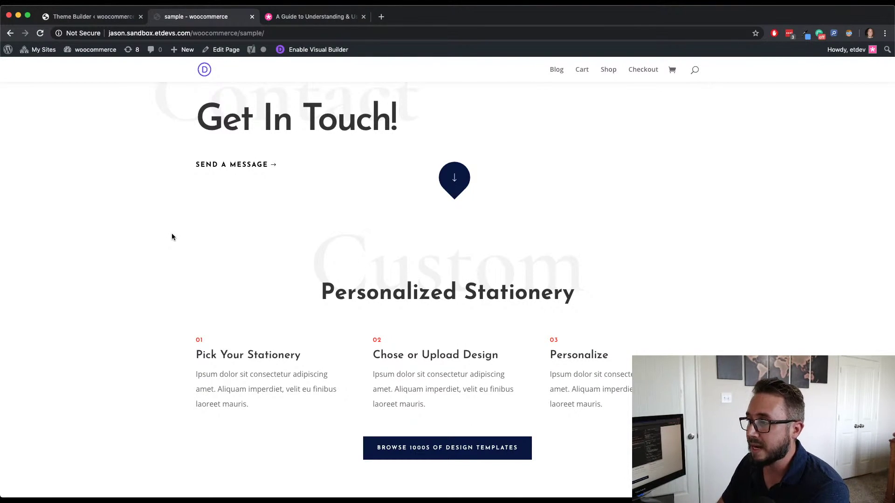